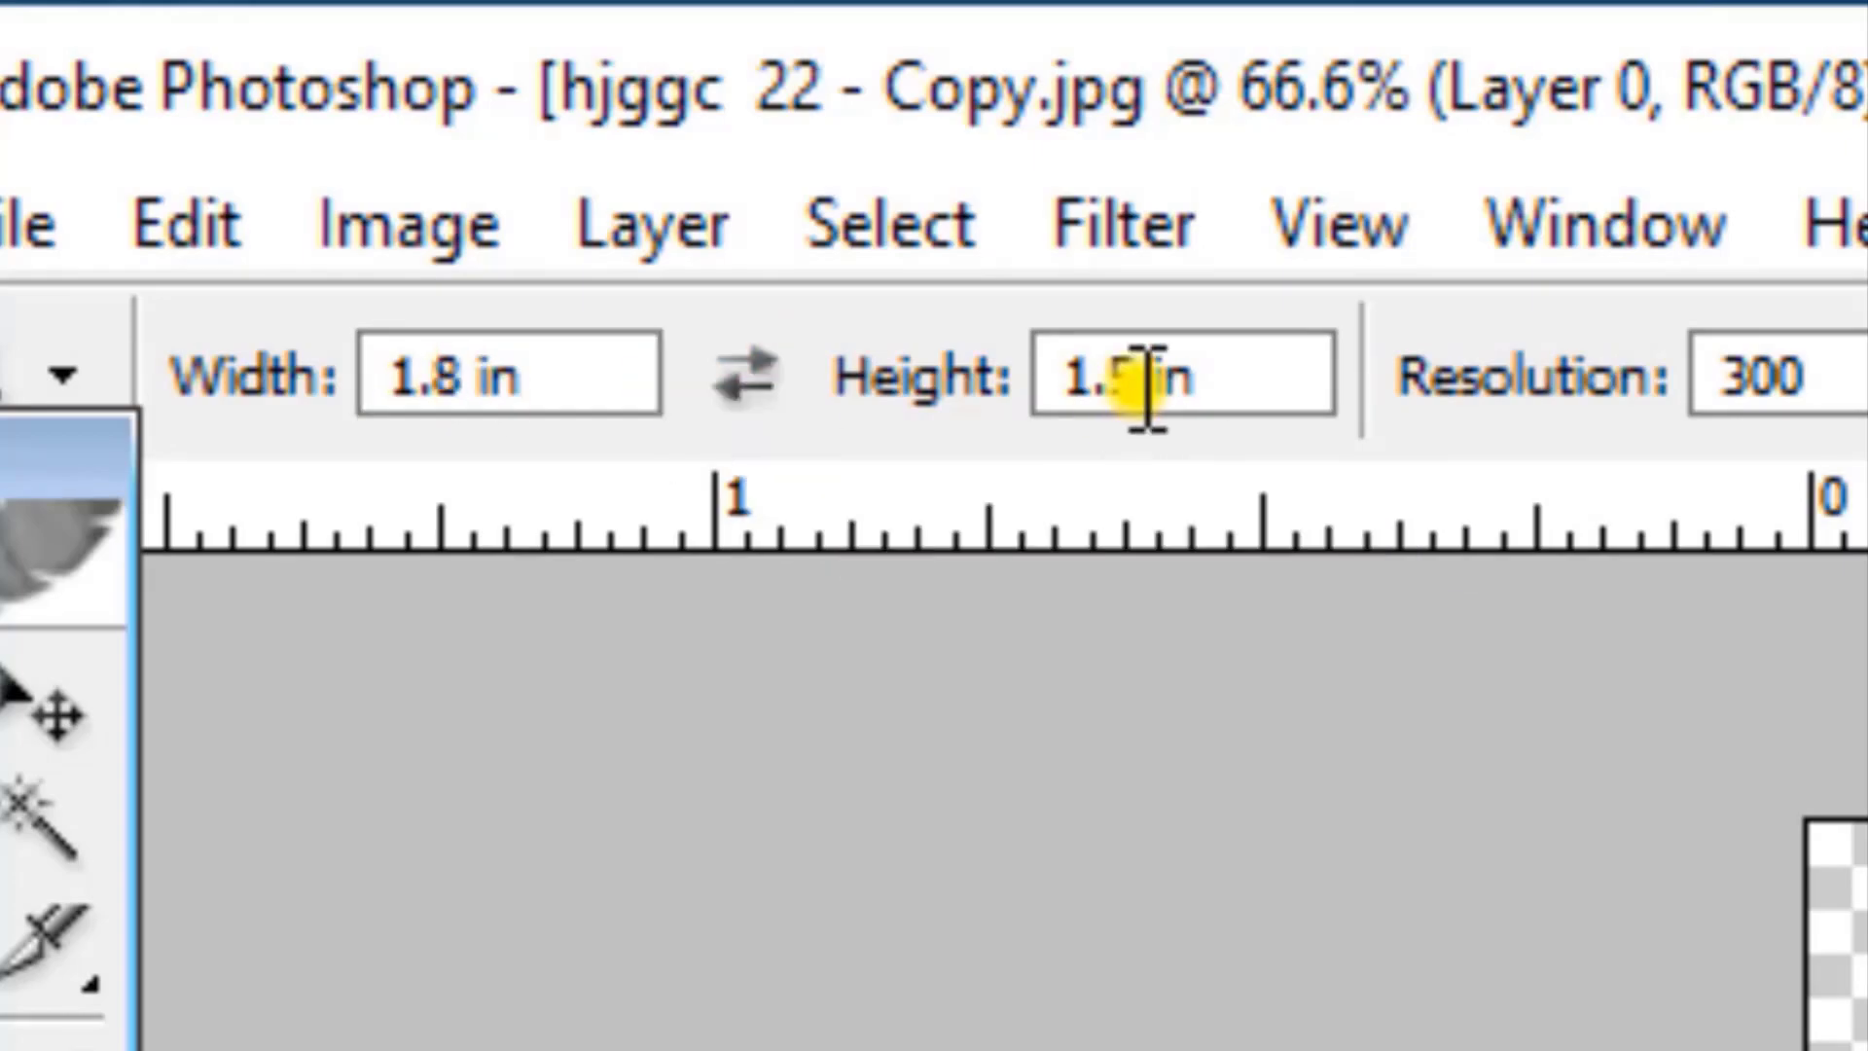
Step: Crop the man's cutout canvas to 1.8 in wide by 1.5 in high at a resolution of 300
{"action": "left_click_drag", "start_coordinate": [457, 110], "coordinate": [1493, 929]}
{"action": "key", "text": "Return"}
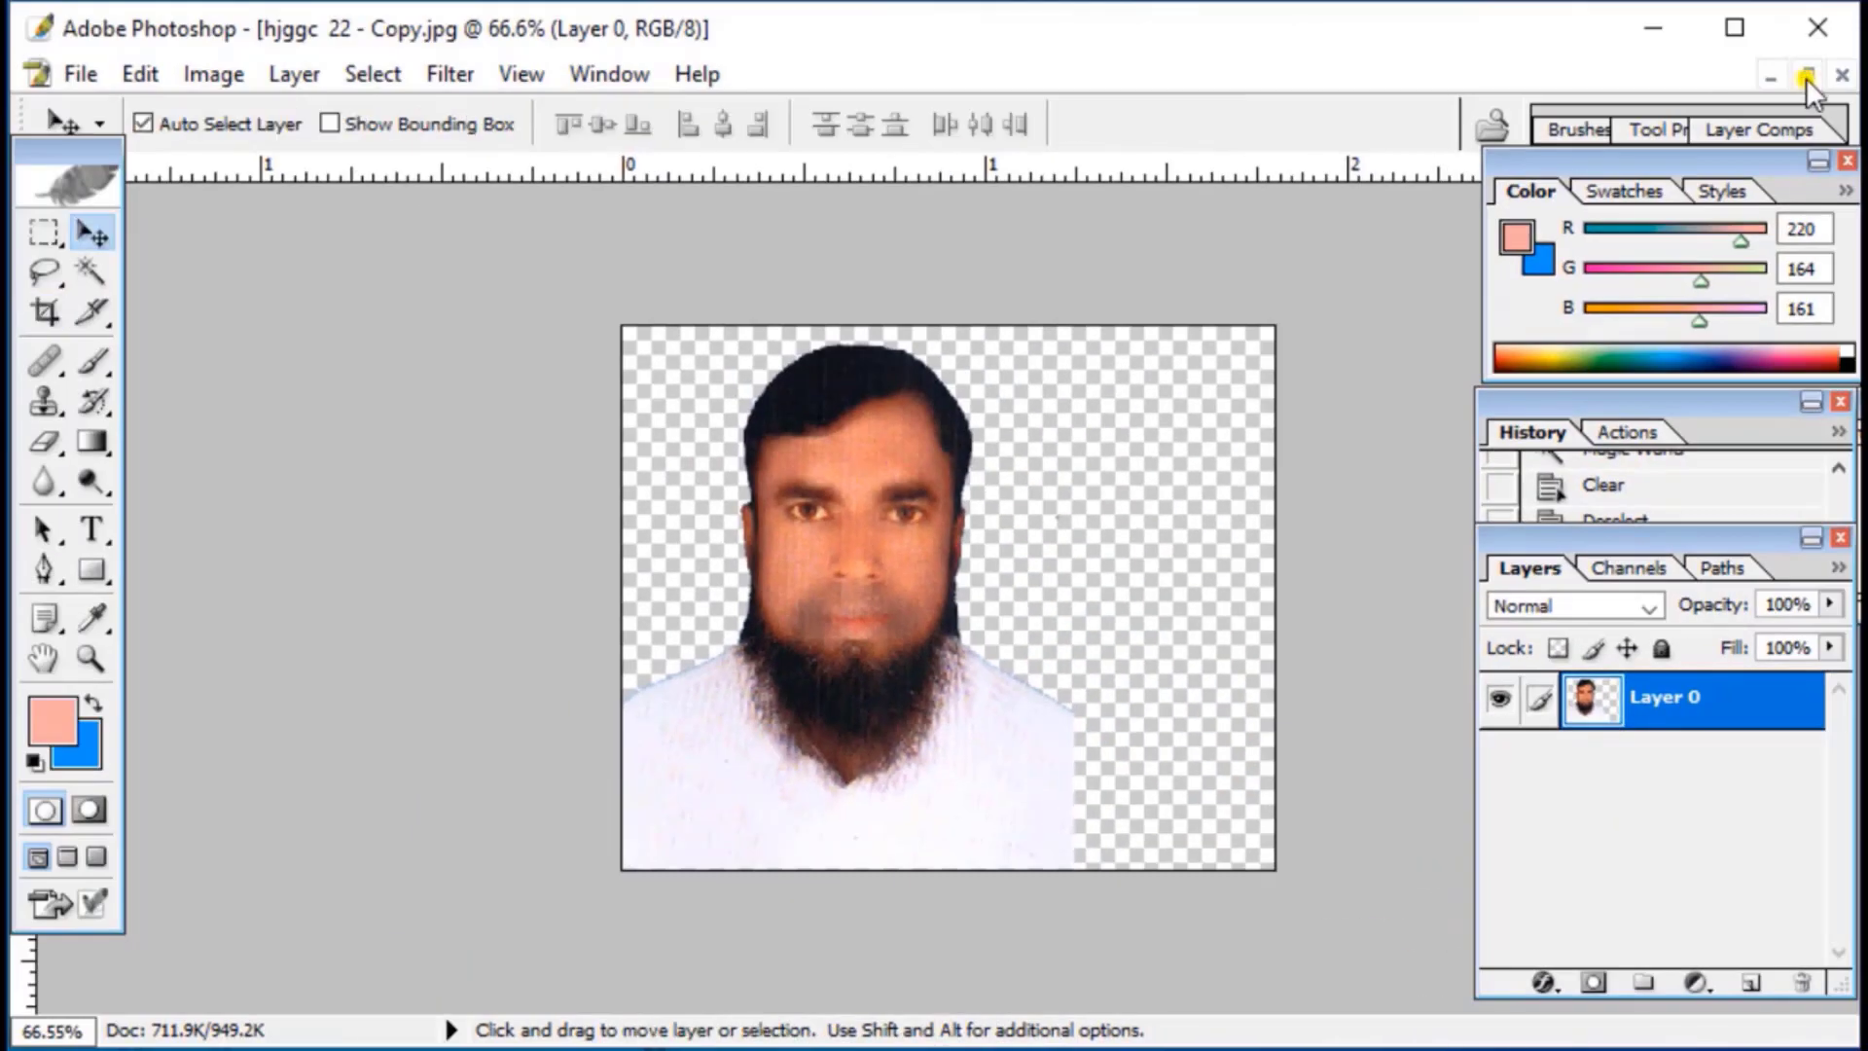
Step: Copy the woman's cutout into the man's document and use Free Transform to fit both portraits side by side
{"action": "left_click", "coordinate": [1805, 81]}
{"action": "left_click_drag", "start_coordinate": [496, 496], "coordinate": [1167, 530]}
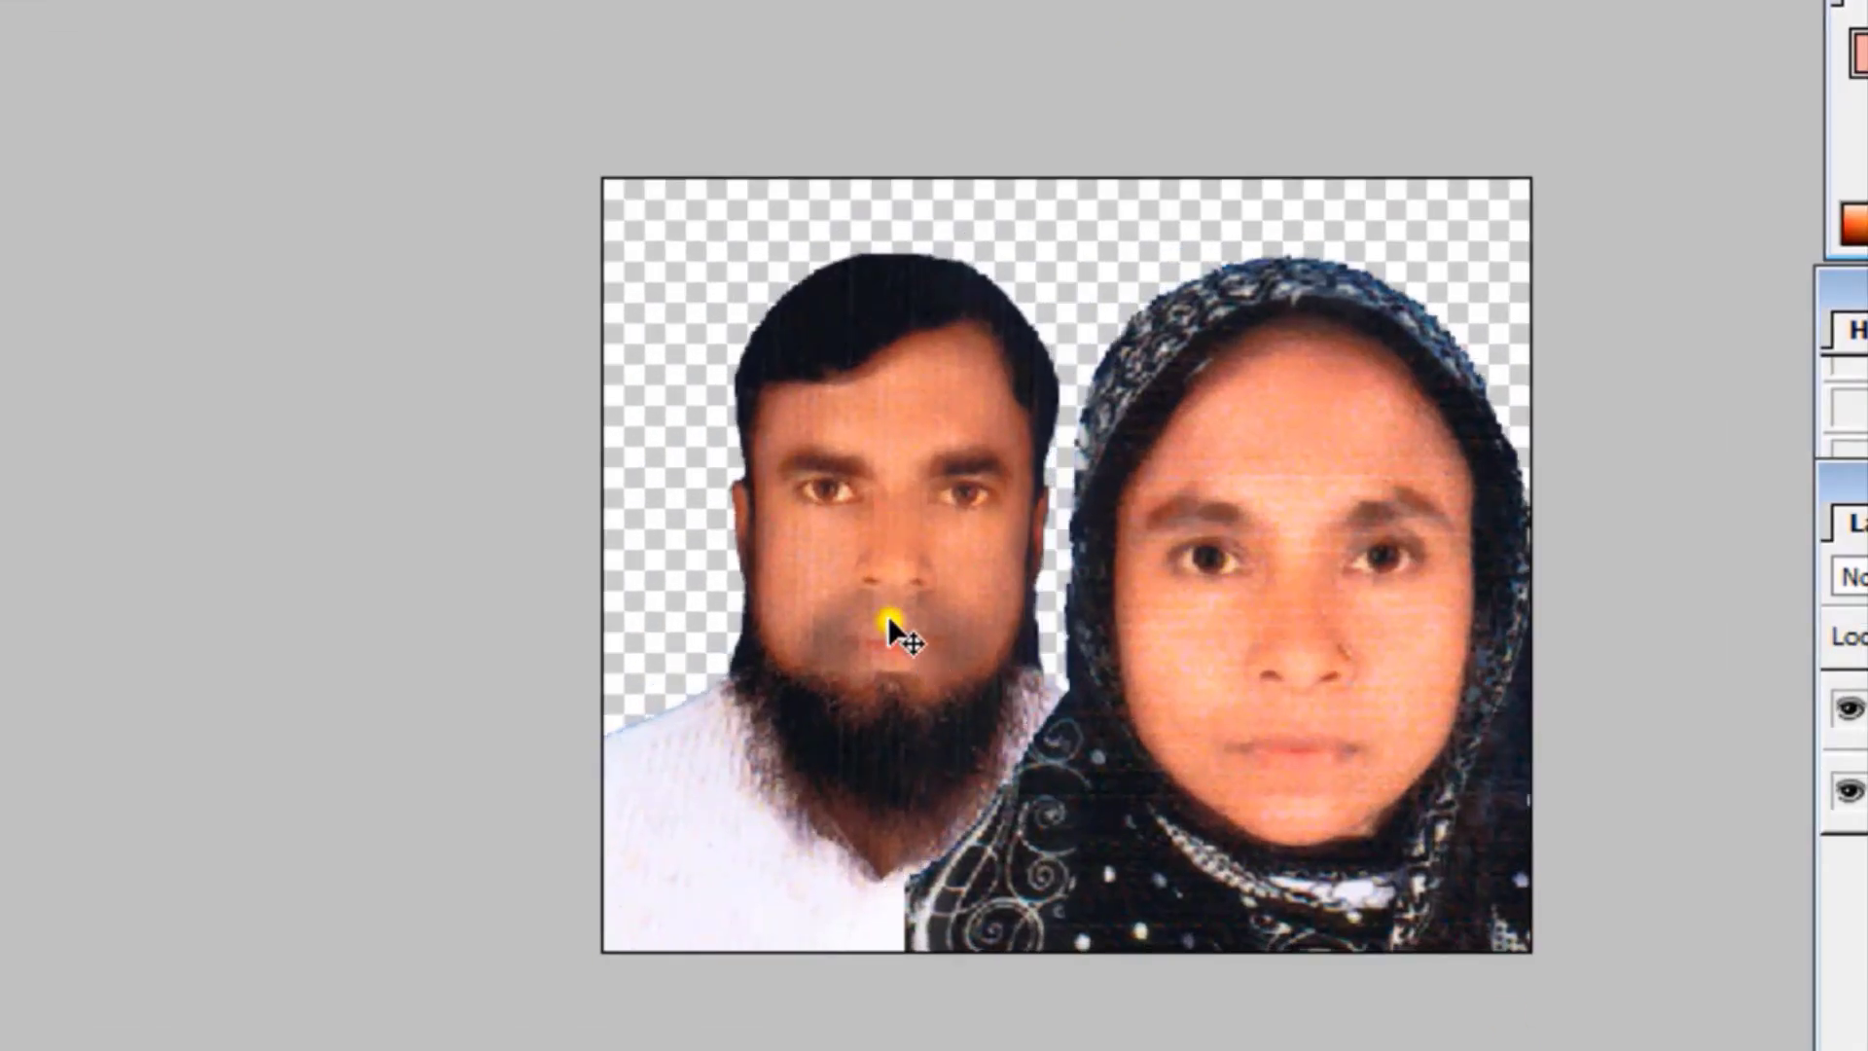
{"action": "key", "text": "ctrl+t"}
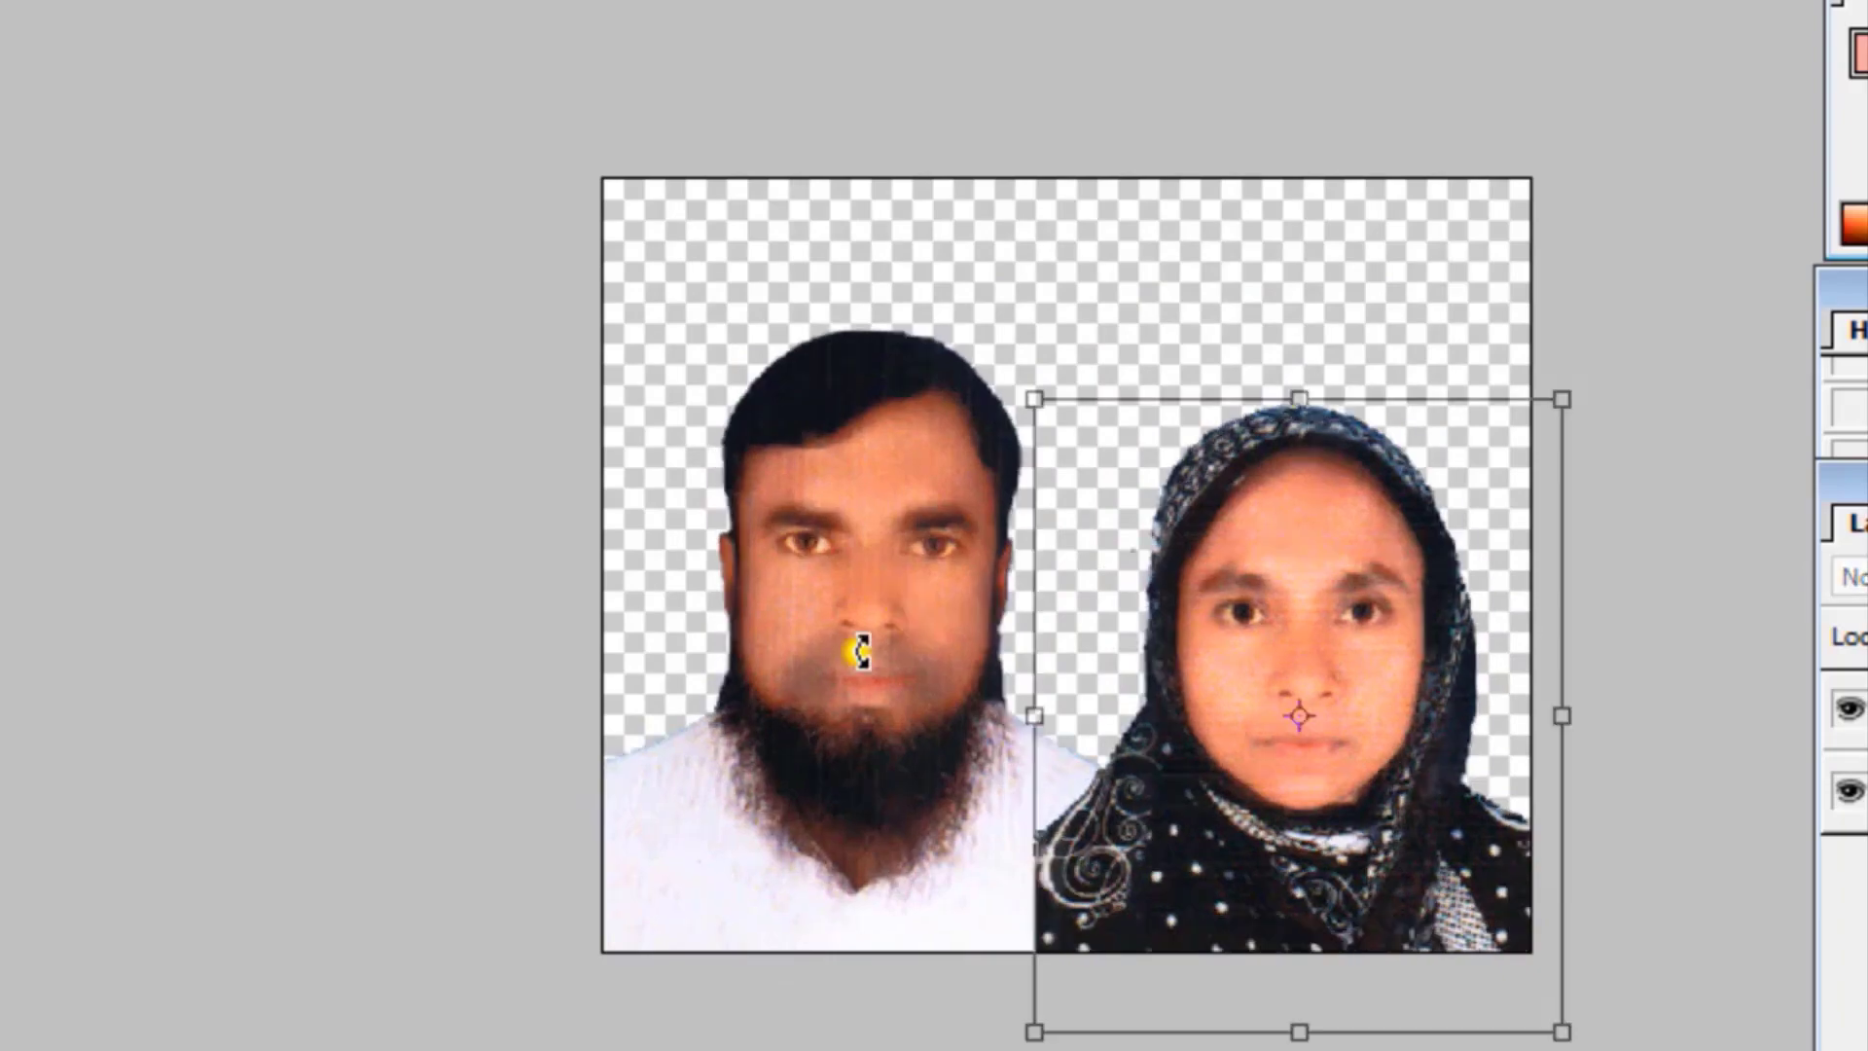
{"action": "key", "text": "Return"}
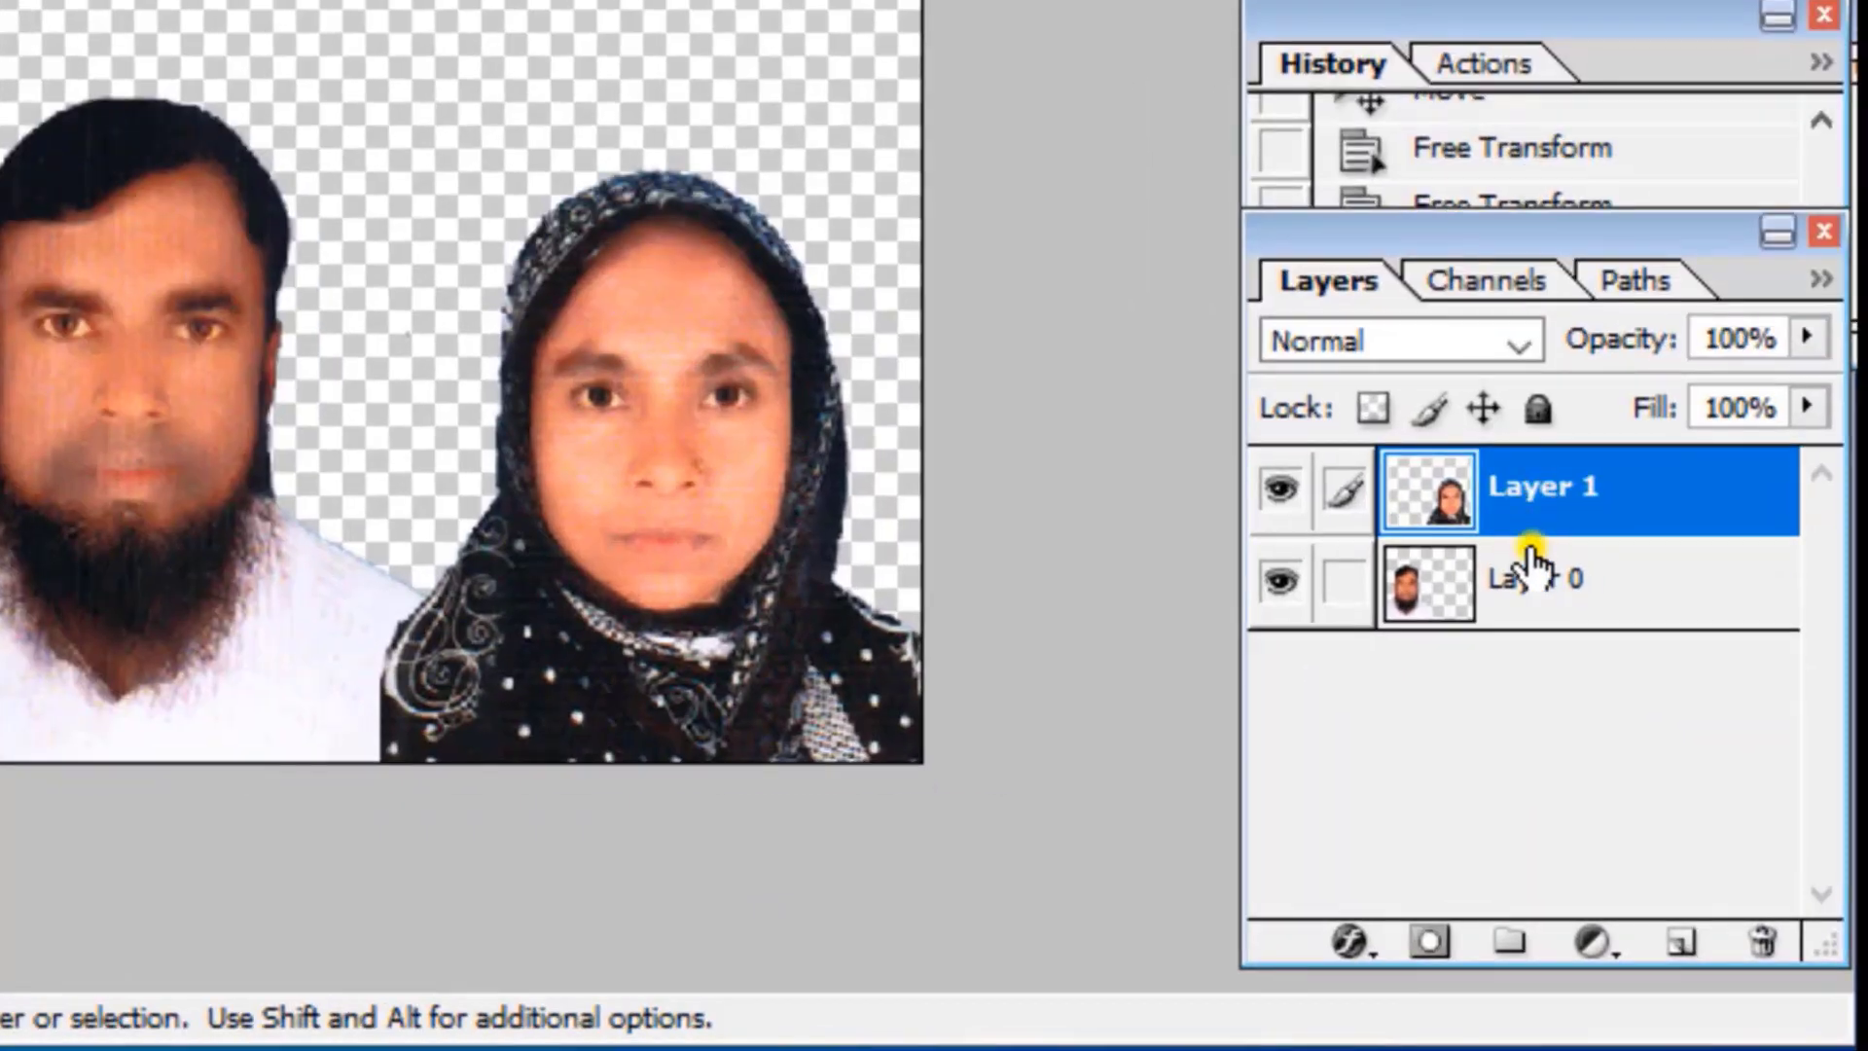
Step: Merge the two portrait layers, add a new empty layer and choose a bright blue background colour
{"action": "key", "text": "ctrl+e"}
{"action": "left_click", "coordinate": [1750, 982]}
{"action": "left_click", "coordinate": [86, 754]}
{"action": "left_click", "coordinate": [981, 455]}
{"action": "left_click", "coordinate": [1576, 407]}
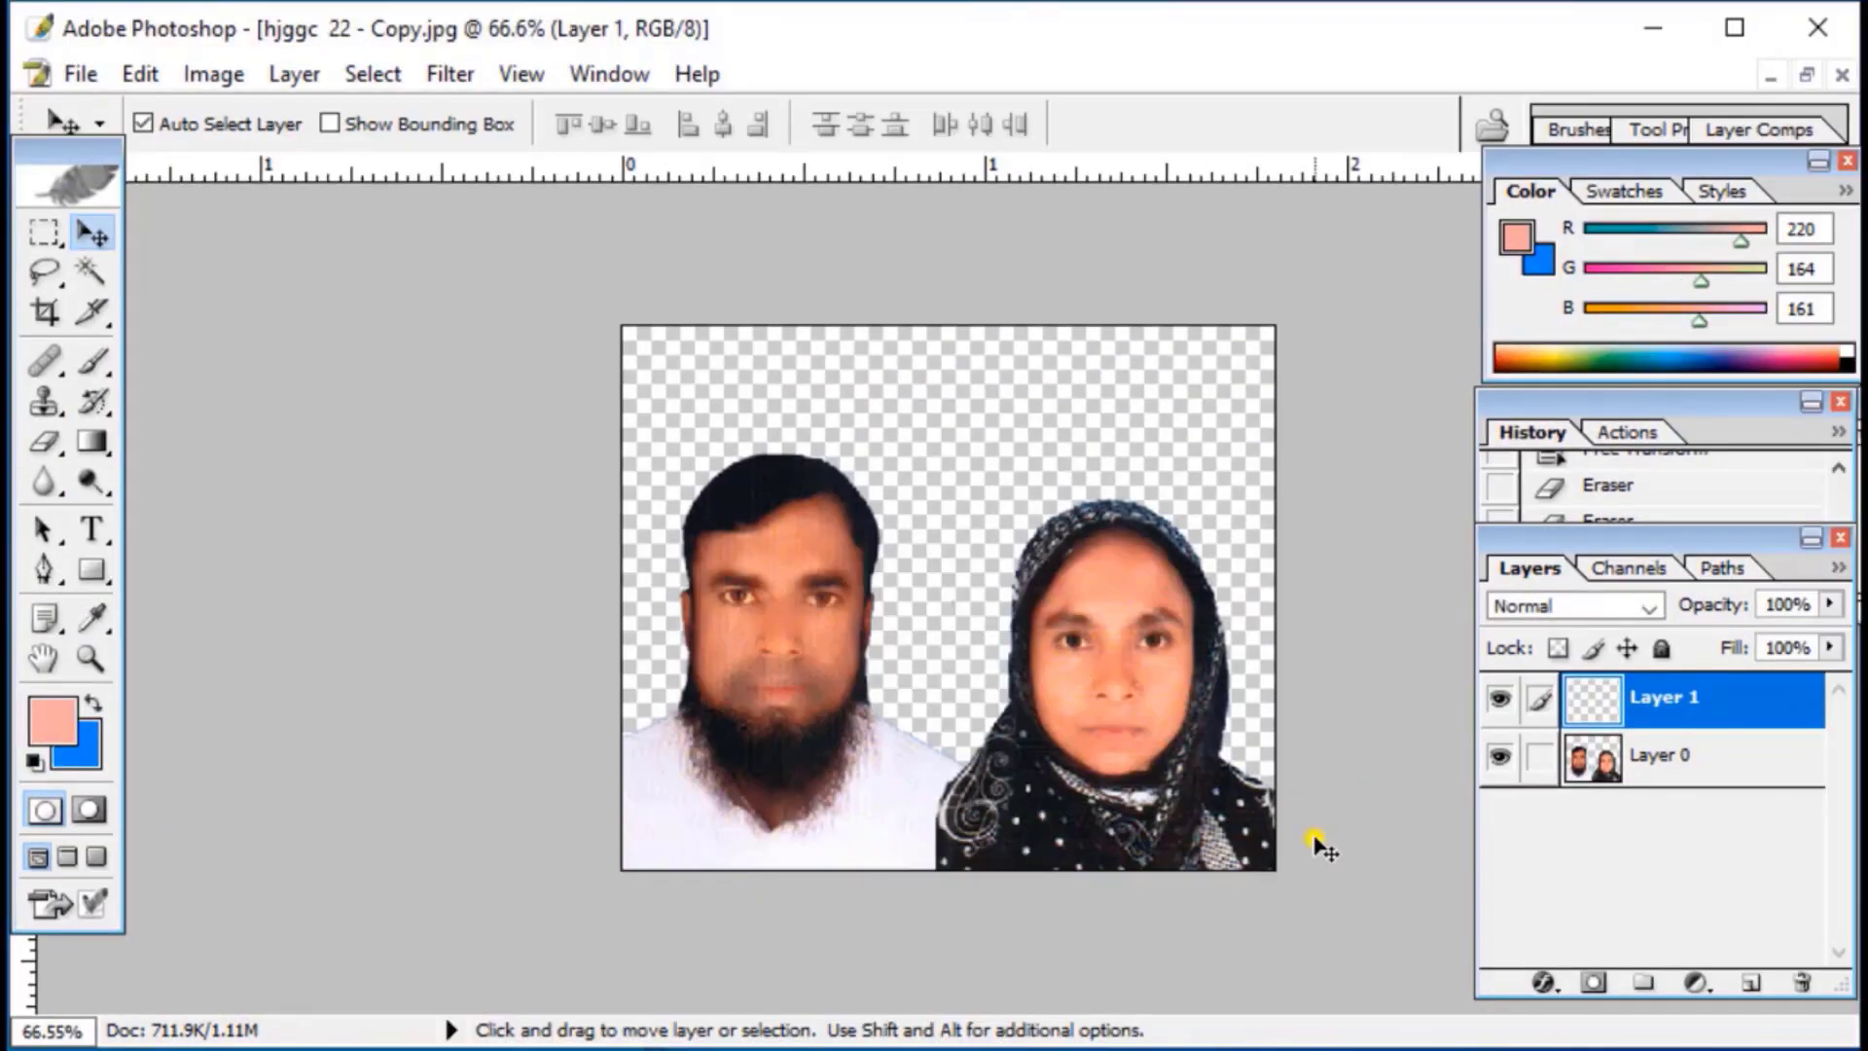
Step: Fill the new layer with the blue background colour, place it beneath the portraits and merge the layers
{"action": "key", "text": "ctrl+BackSpace"}
{"action": "left_click_drag", "start_coordinate": [1721, 696], "coordinate": [1751, 827]}
{"action": "left_click", "coordinate": [1723, 703]}
{"action": "key", "text": "ctrl+e"}
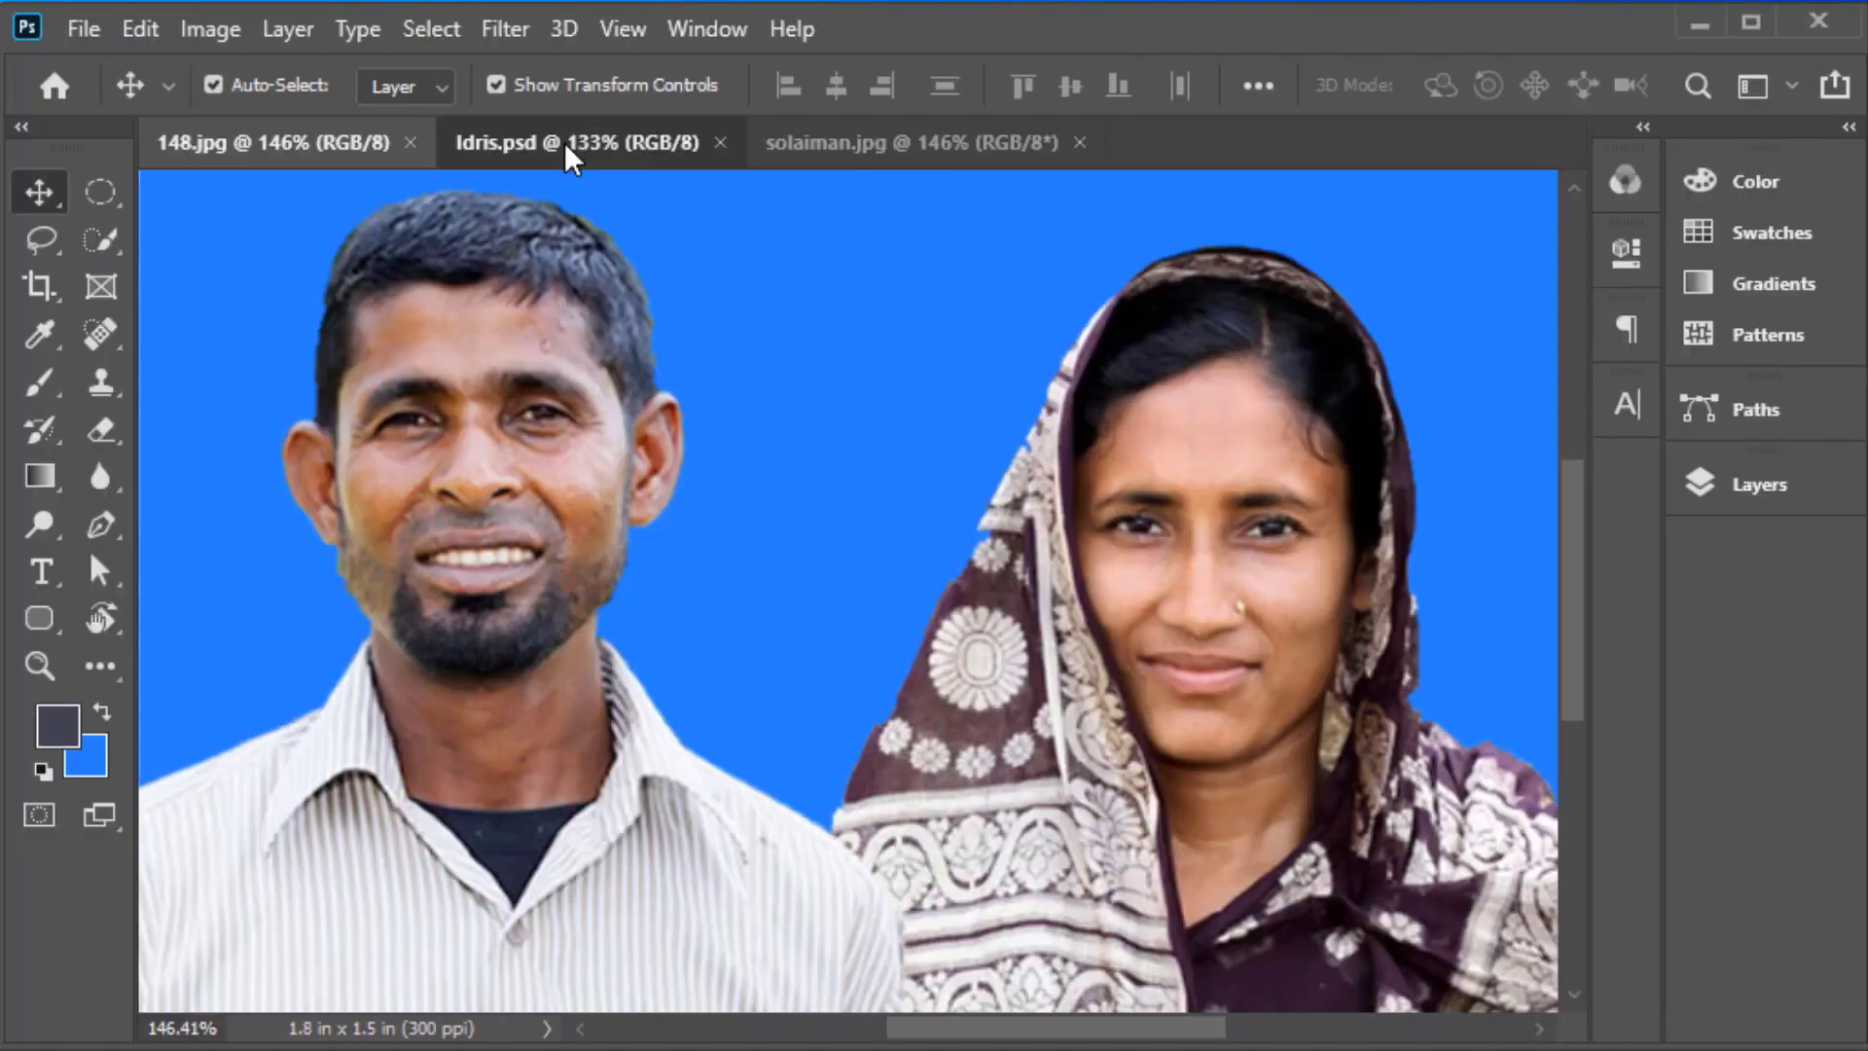
Step: Look through the other open joint photo documents
{"action": "left_click", "coordinate": [567, 148]}
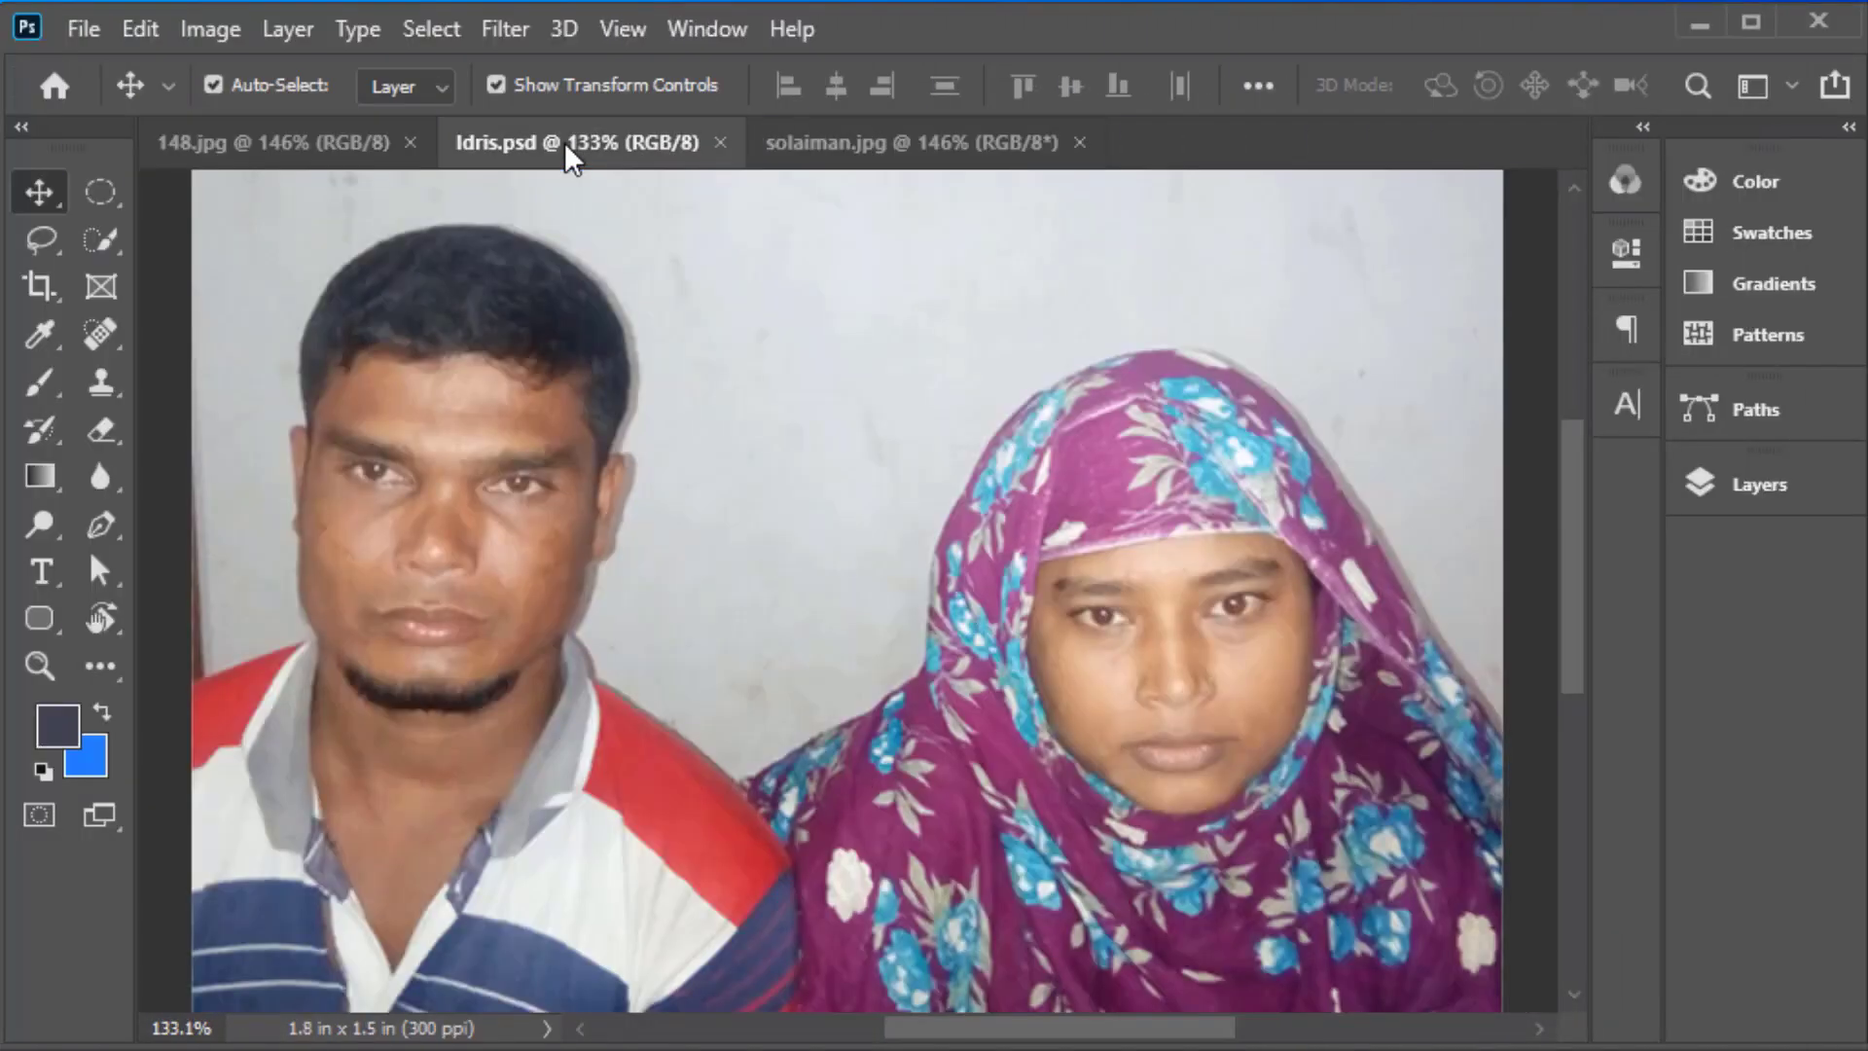
{"action": "left_click", "coordinate": [869, 156]}
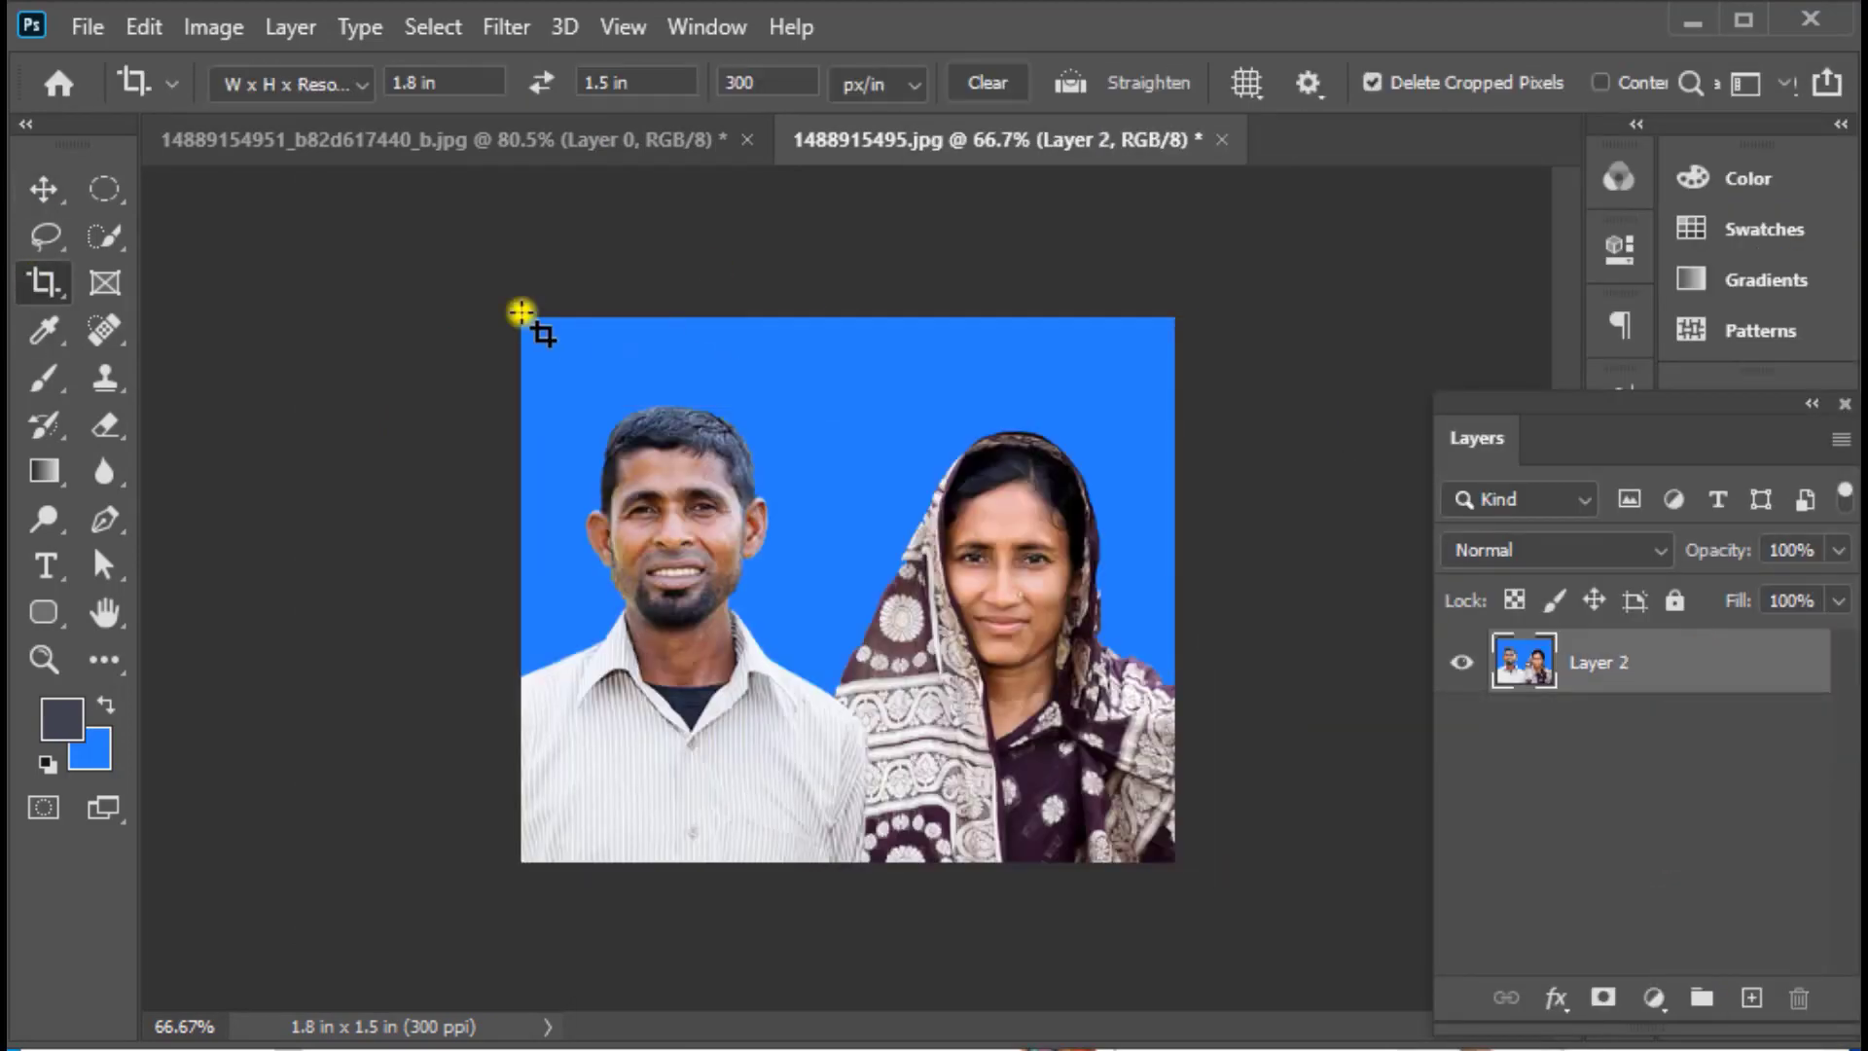
{"action": "key", "text": "ctrl+n"}
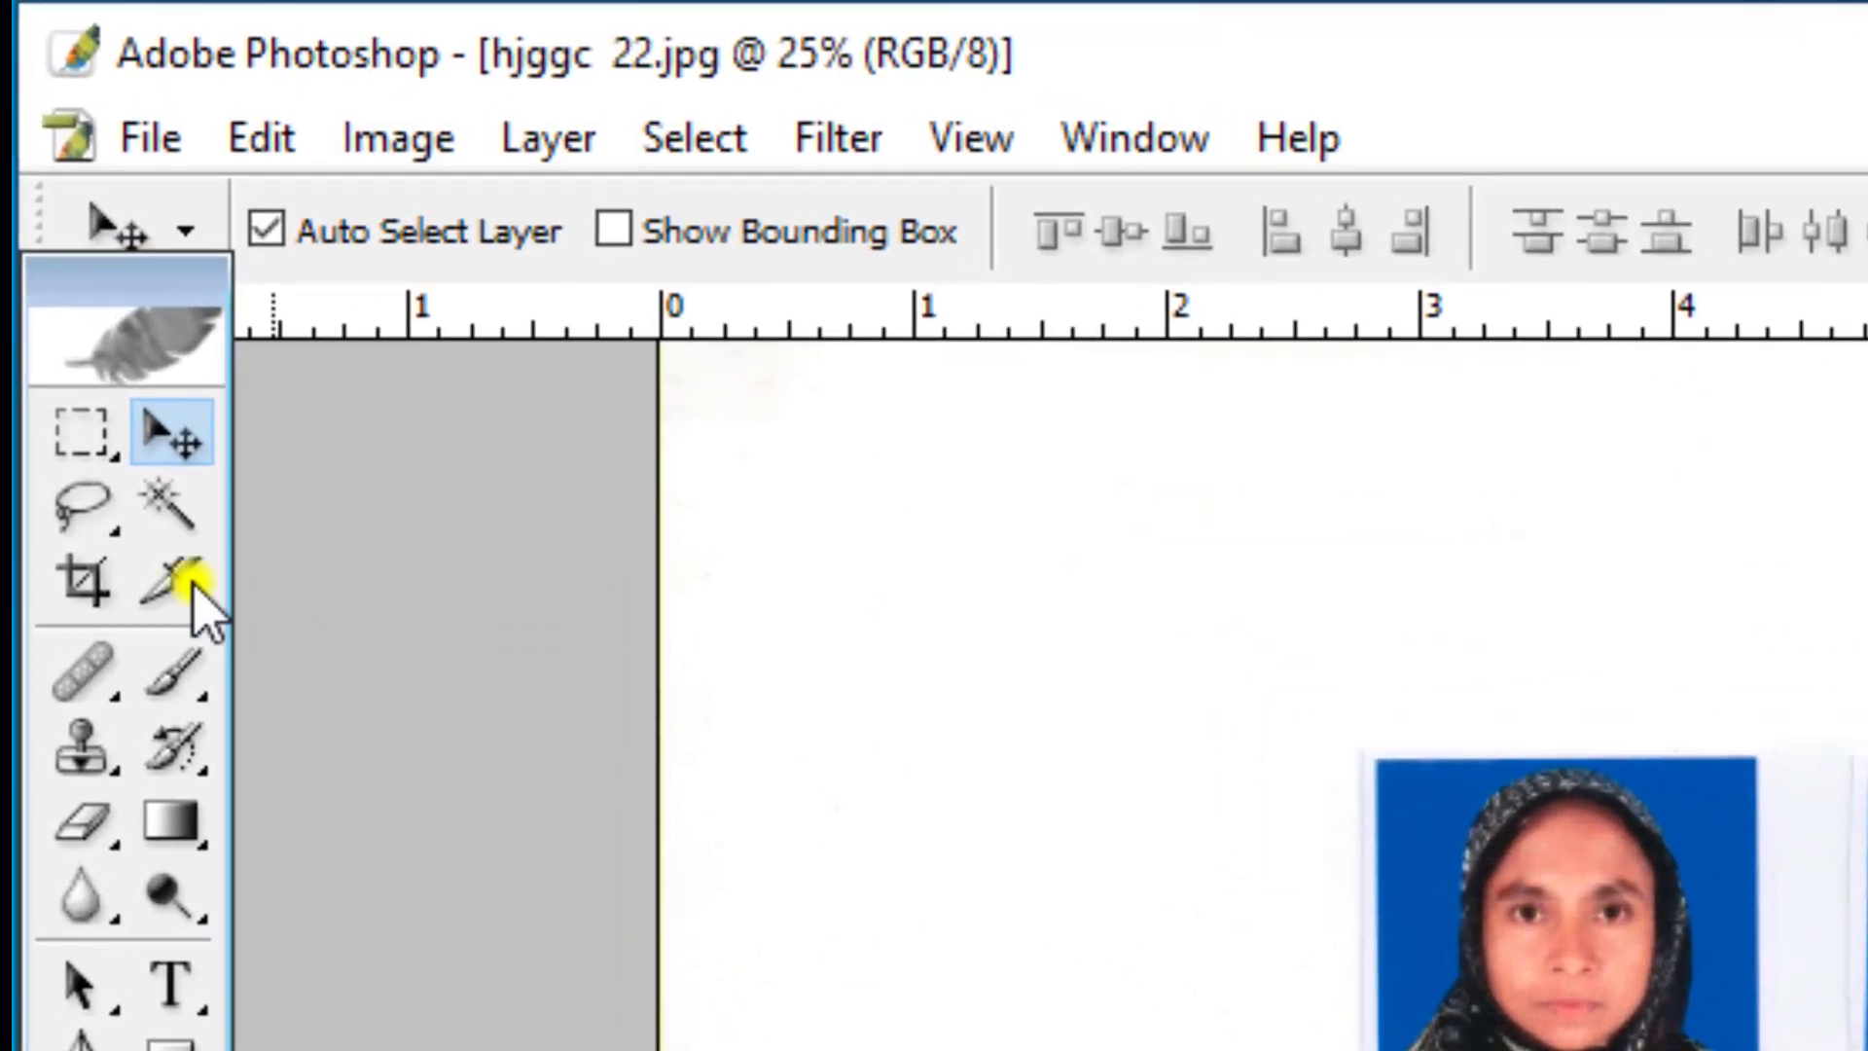
Step: Crop the woman's portrait in hjggc 22.jpg to 1.5 in wide by 1.8 in high at 300 pixels/inch
{"action": "left_click", "coordinate": [45, 311]}
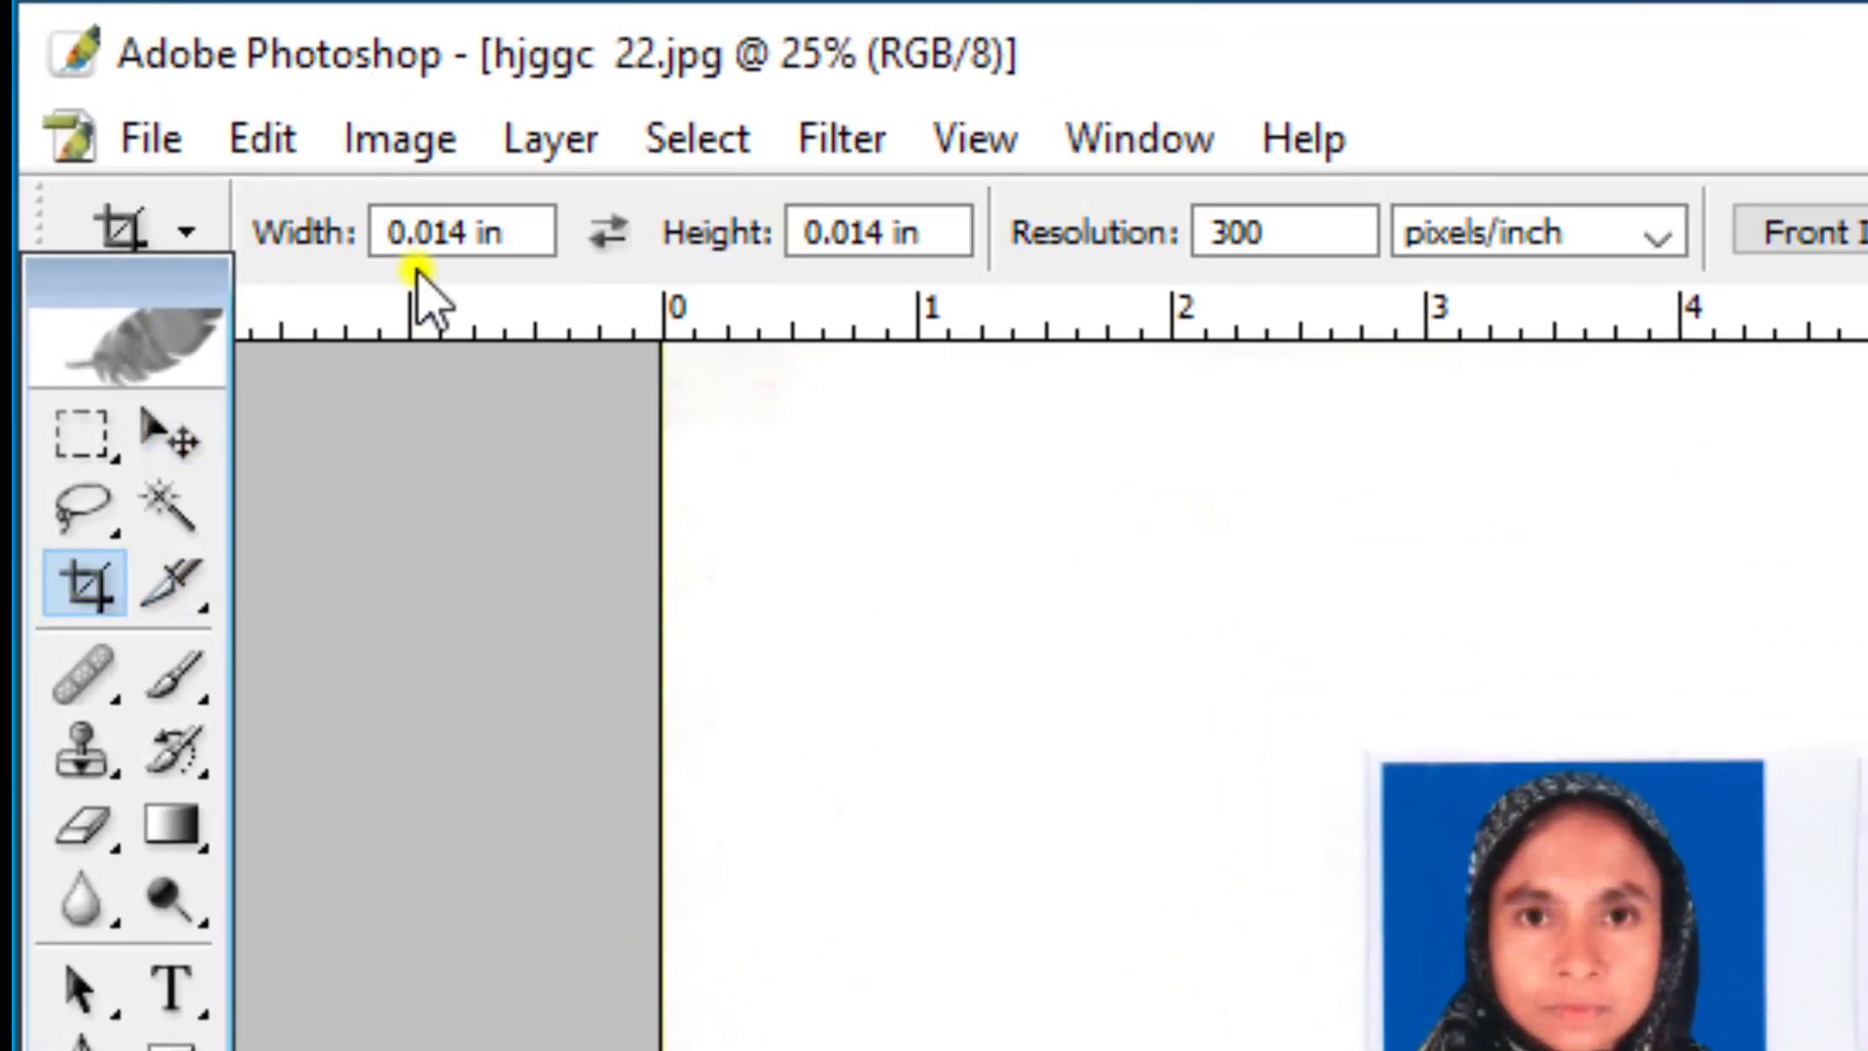
{"action": "left_click_drag", "start_coordinate": [463, 226], "coordinate": [367, 226]}
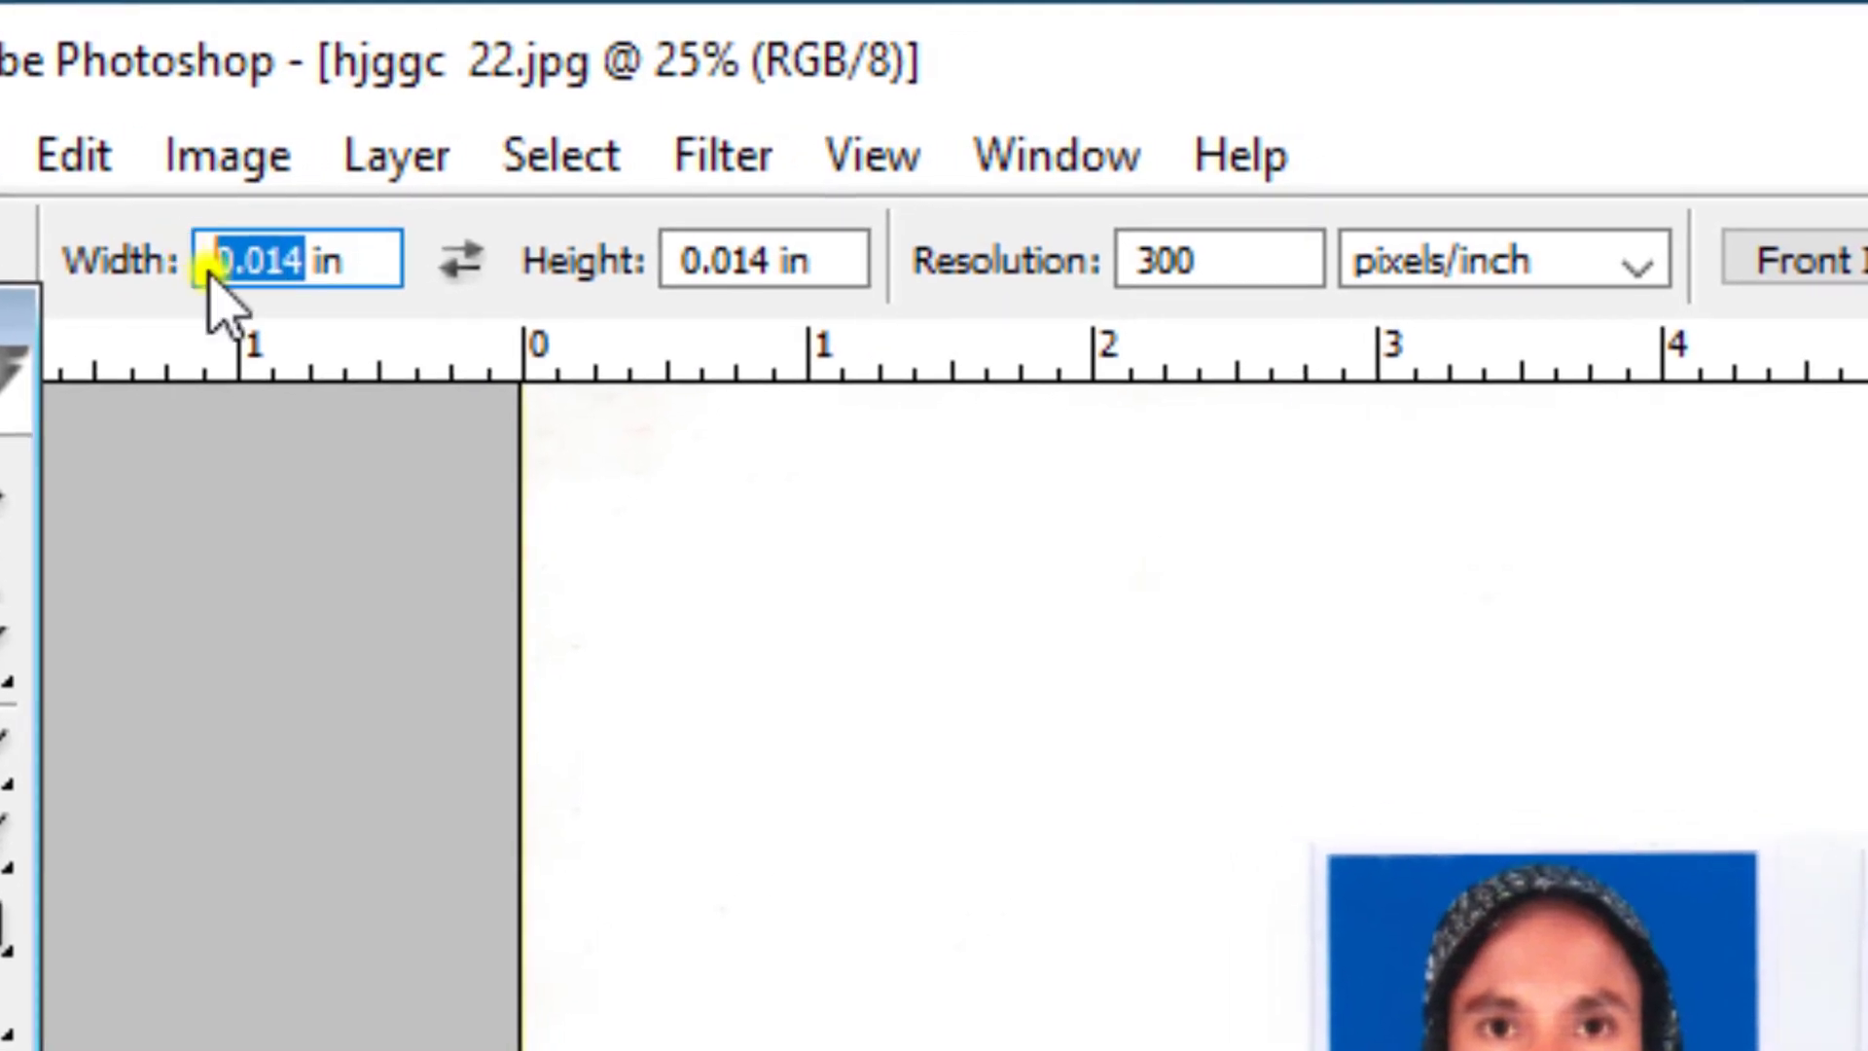
{"action": "type", "text": "1."}
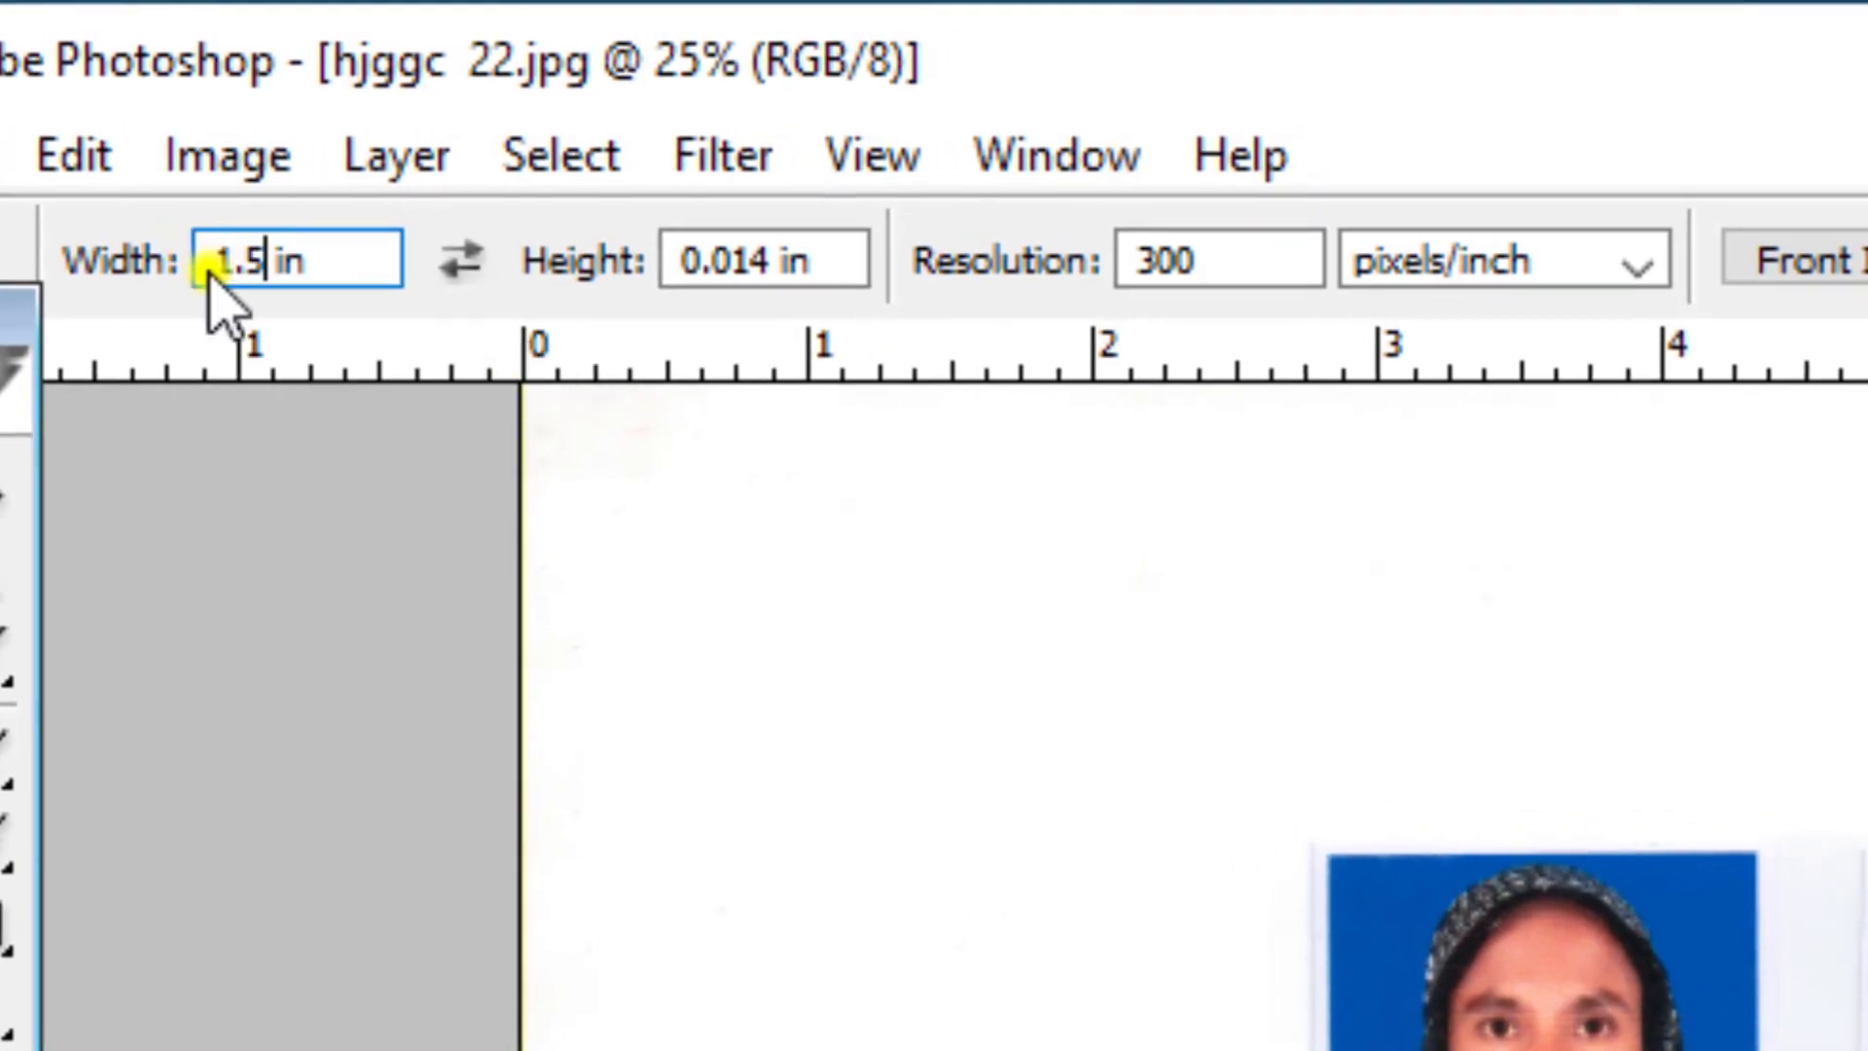
{"action": "left_click_drag", "start_coordinate": [777, 258], "coordinate": [731, 260]}
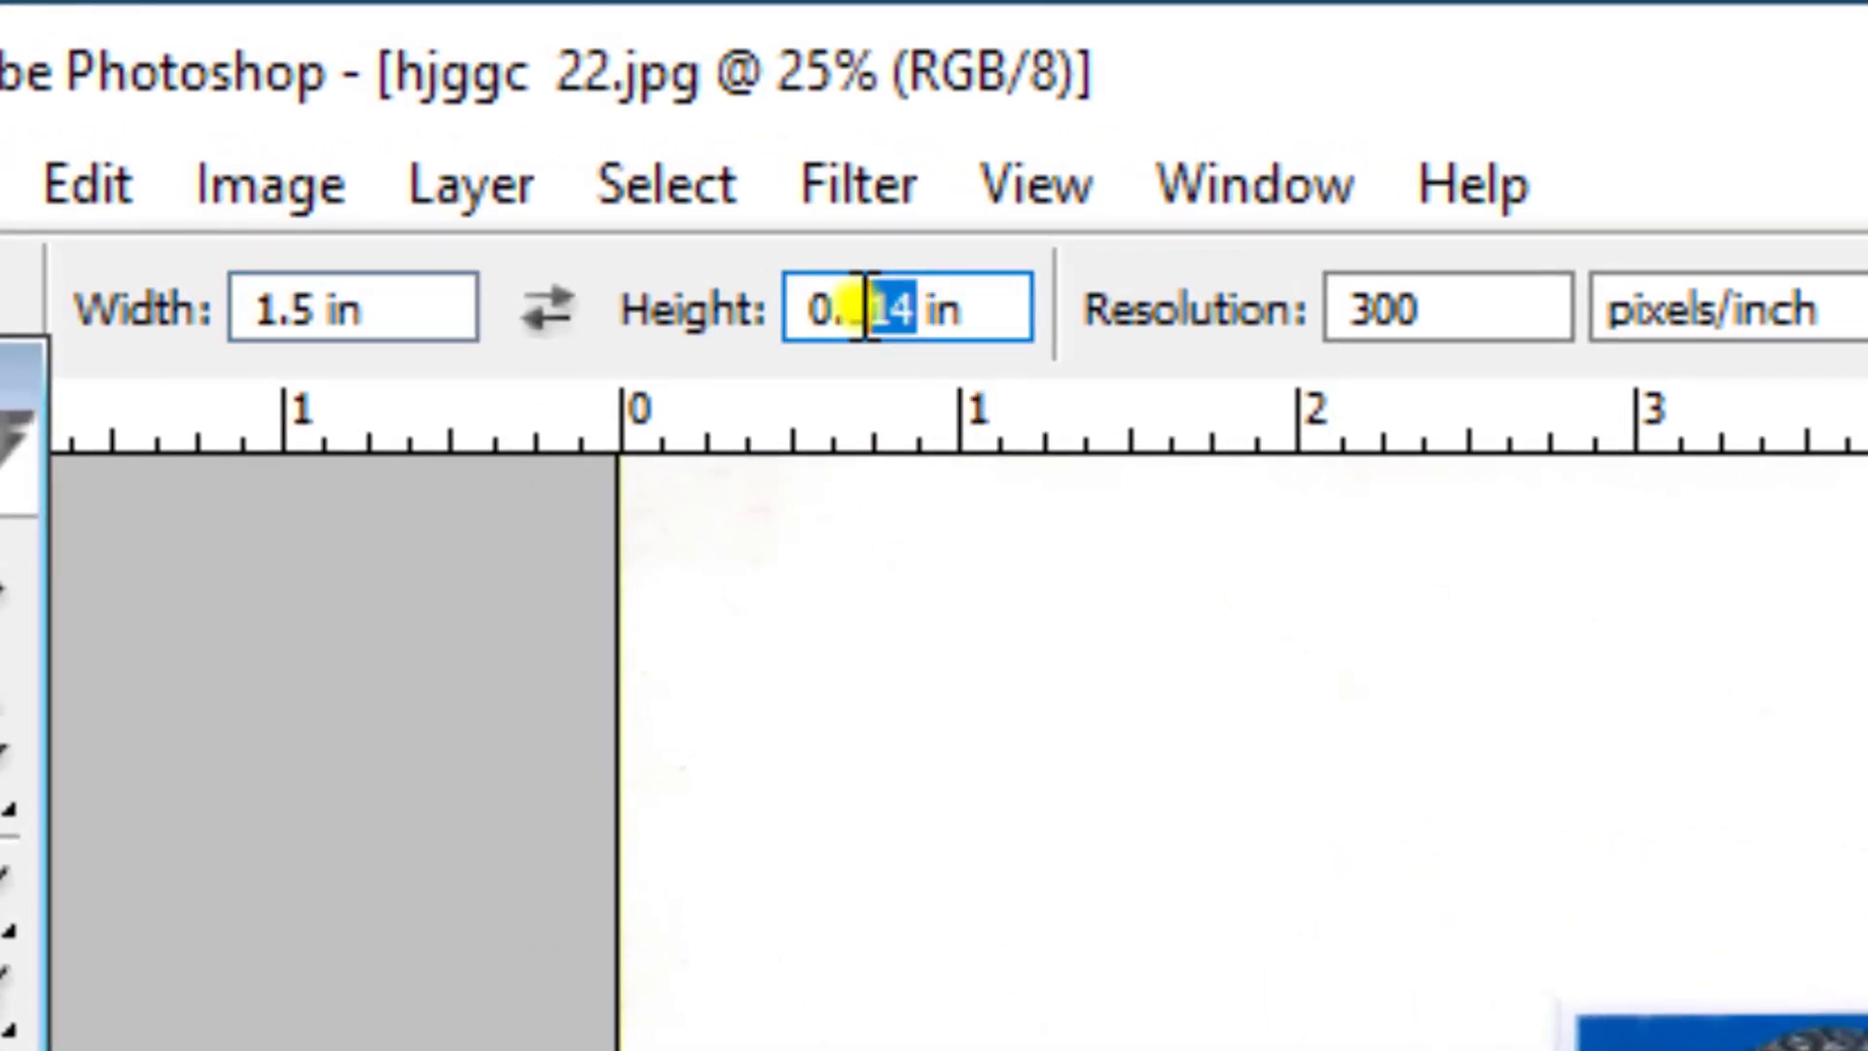
{"action": "left_click_drag", "start_coordinate": [868, 309], "coordinate": [730, 309]}
{"action": "type", "text": "1."}
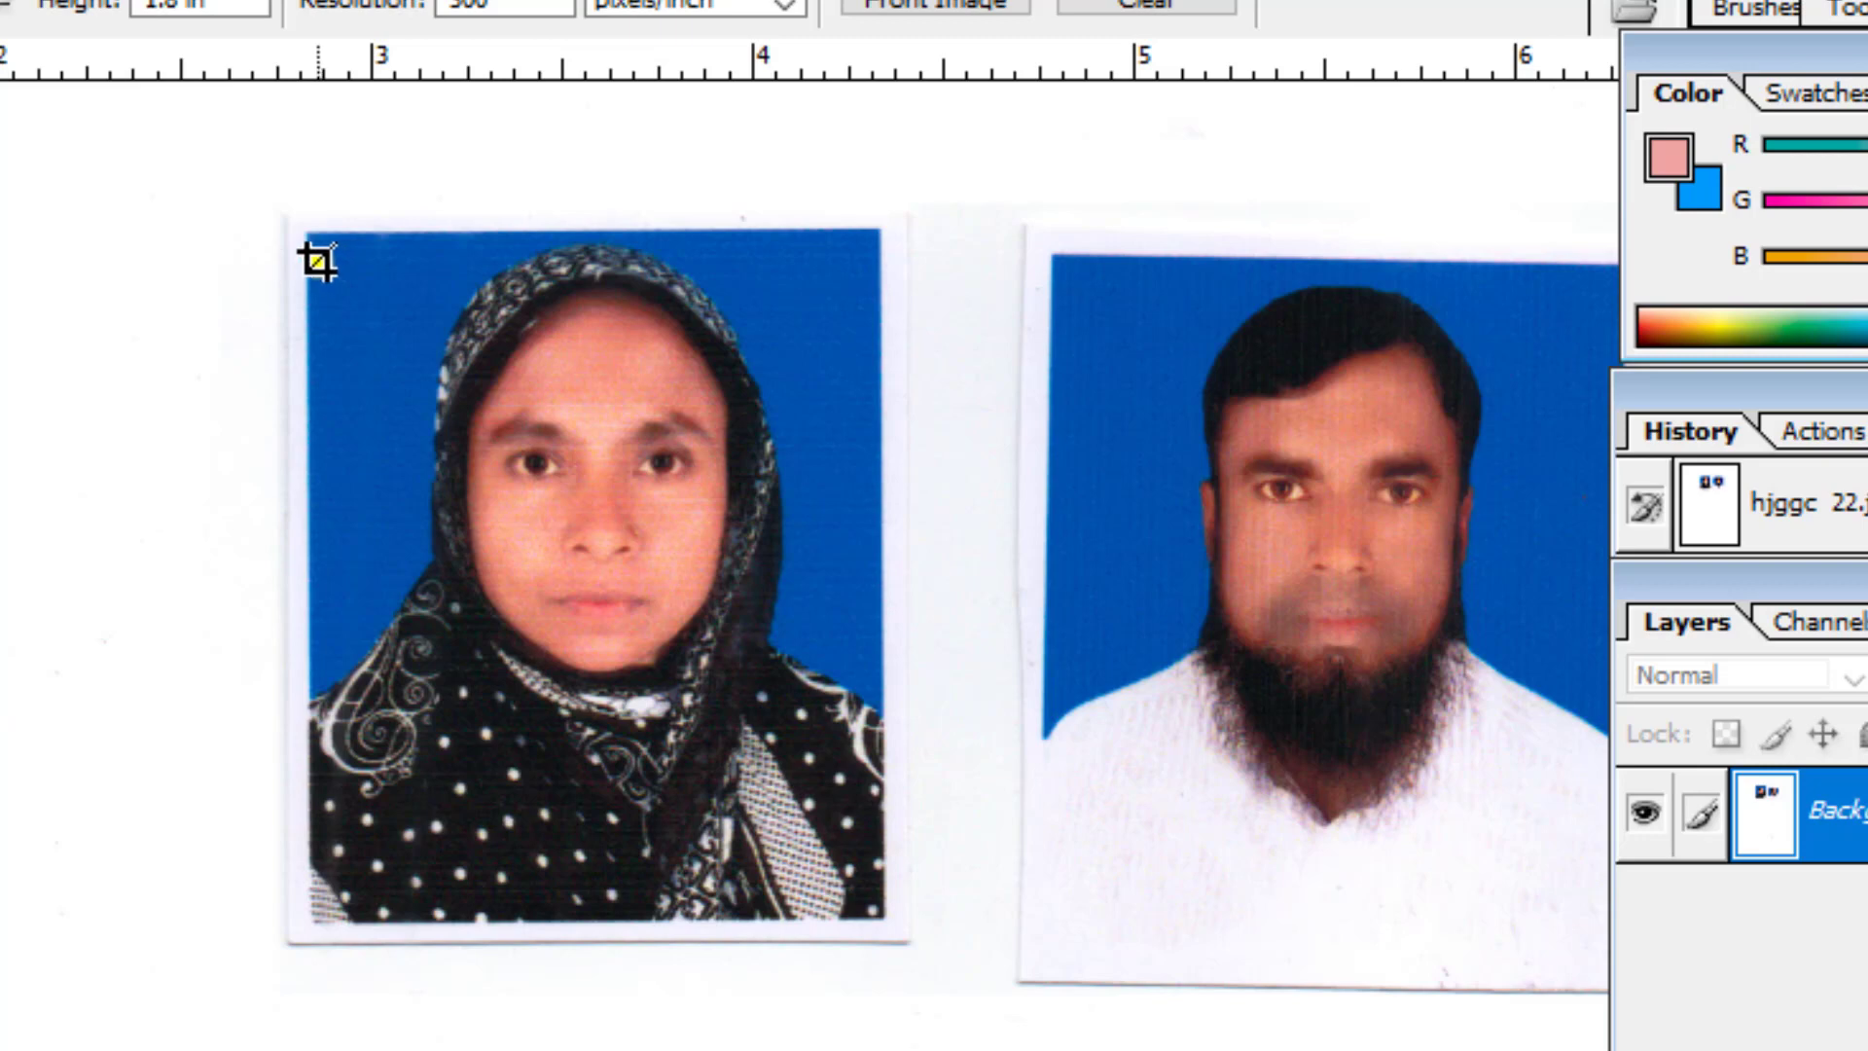
{"action": "left_click_drag", "start_coordinate": [647, 610], "coordinate": [918, 917]}
{"action": "key", "text": "Return"}
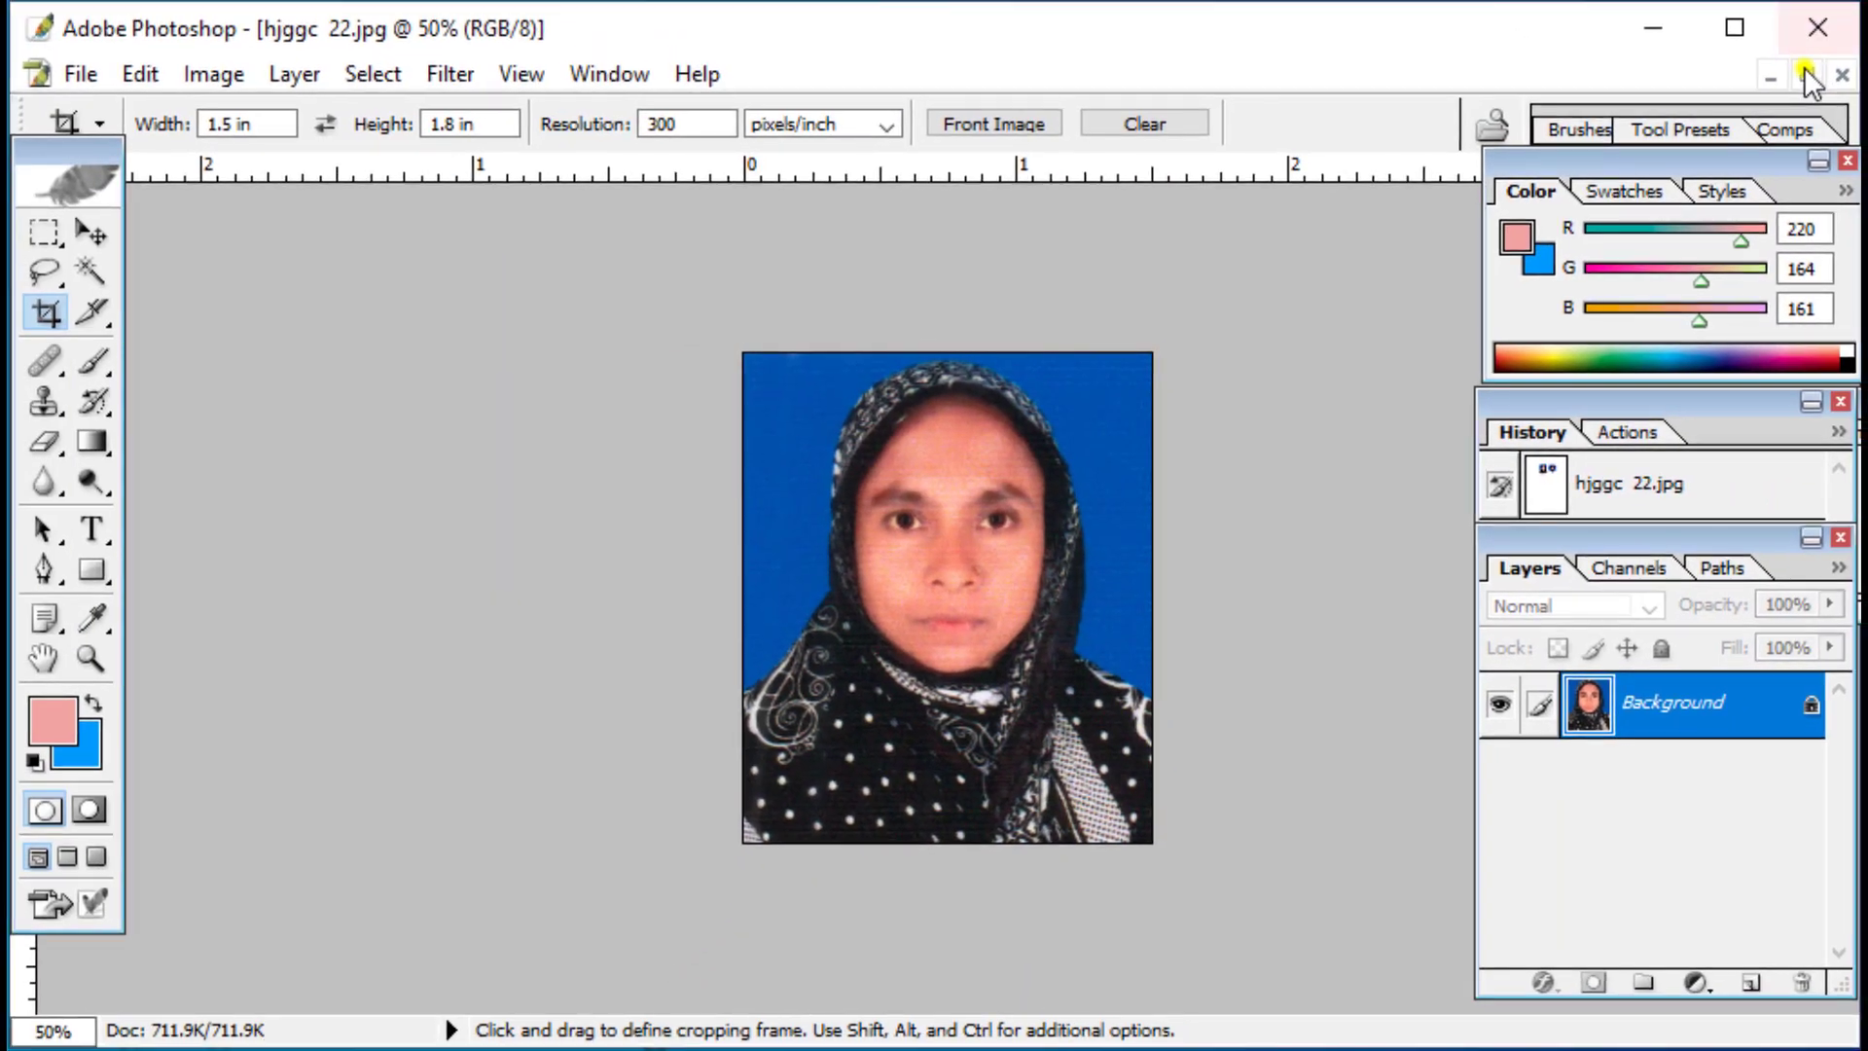
Step: Crop the man's portrait in hjggc 22 - Copy.jpg to the same 1.5 × 1.8 in size at 300 pixels/inch
{"action": "left_click", "coordinate": [1806, 74]}
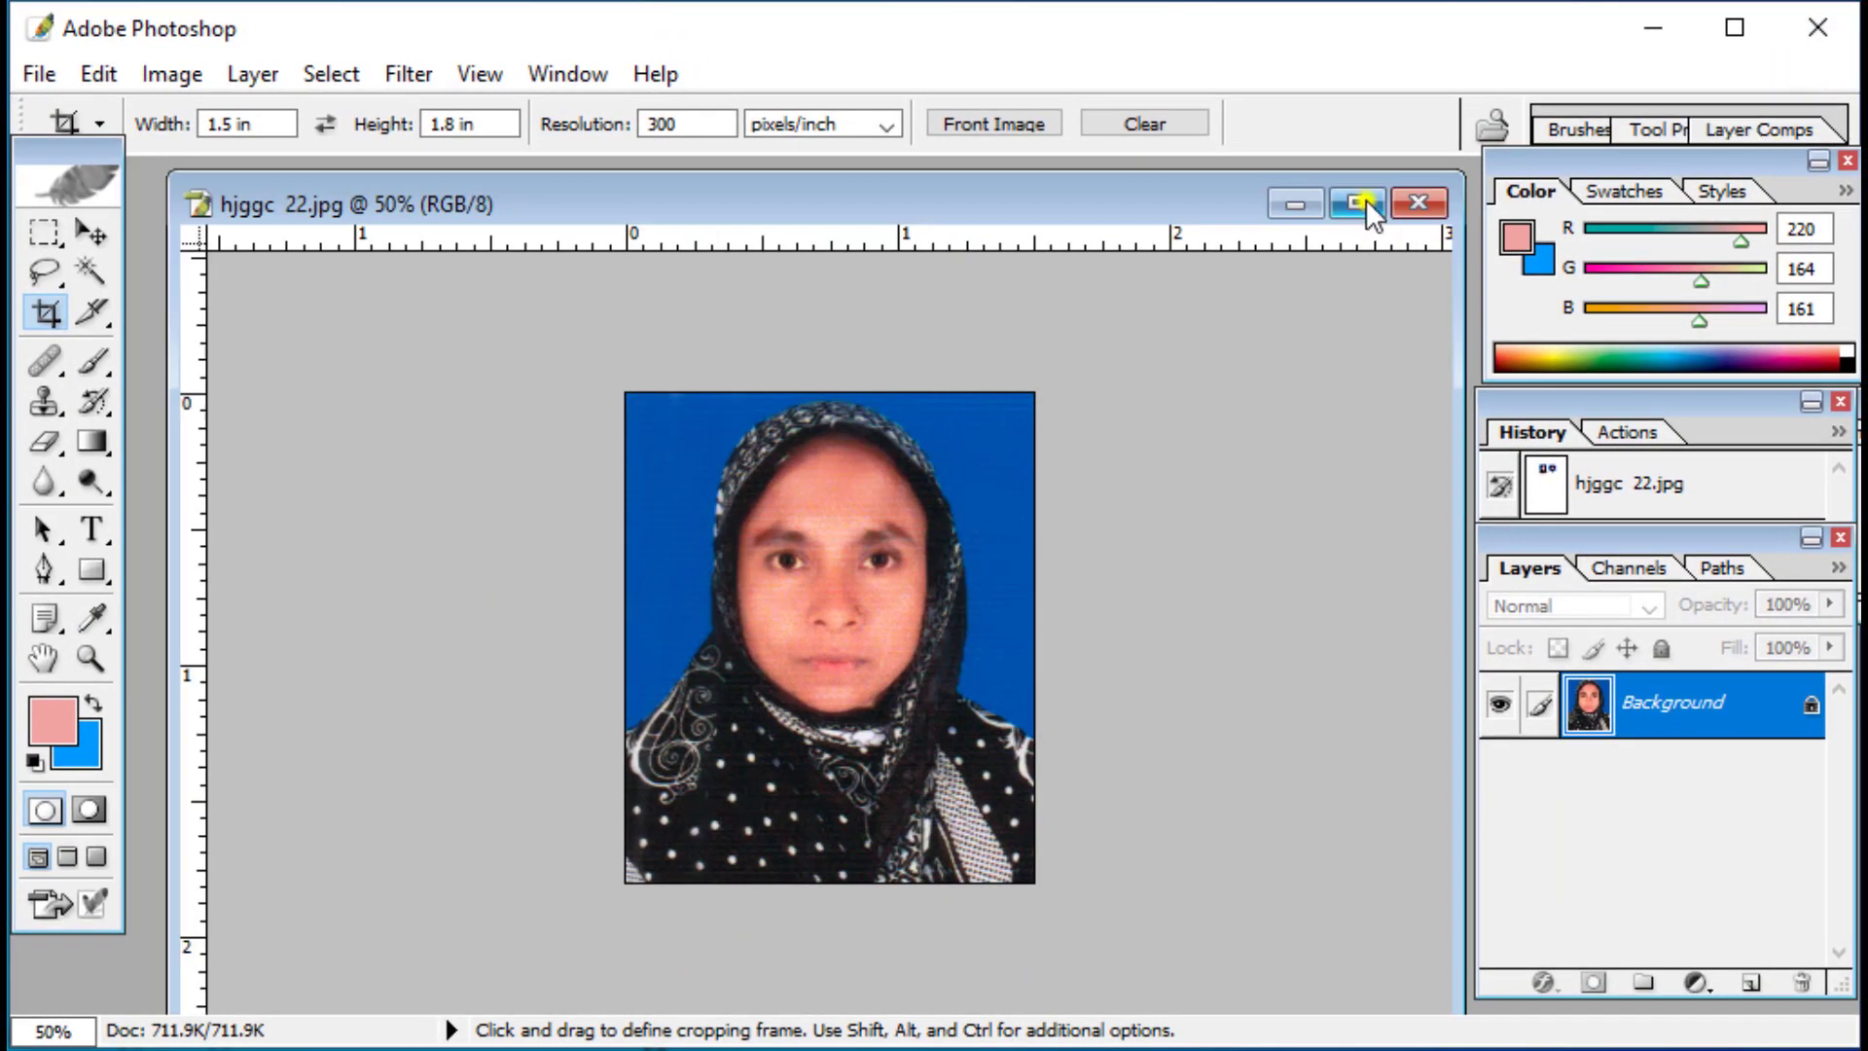
{"action": "left_click_drag", "start_coordinate": [1041, 216], "coordinate": [1172, 333]}
{"action": "left_click", "coordinate": [389, 225]}
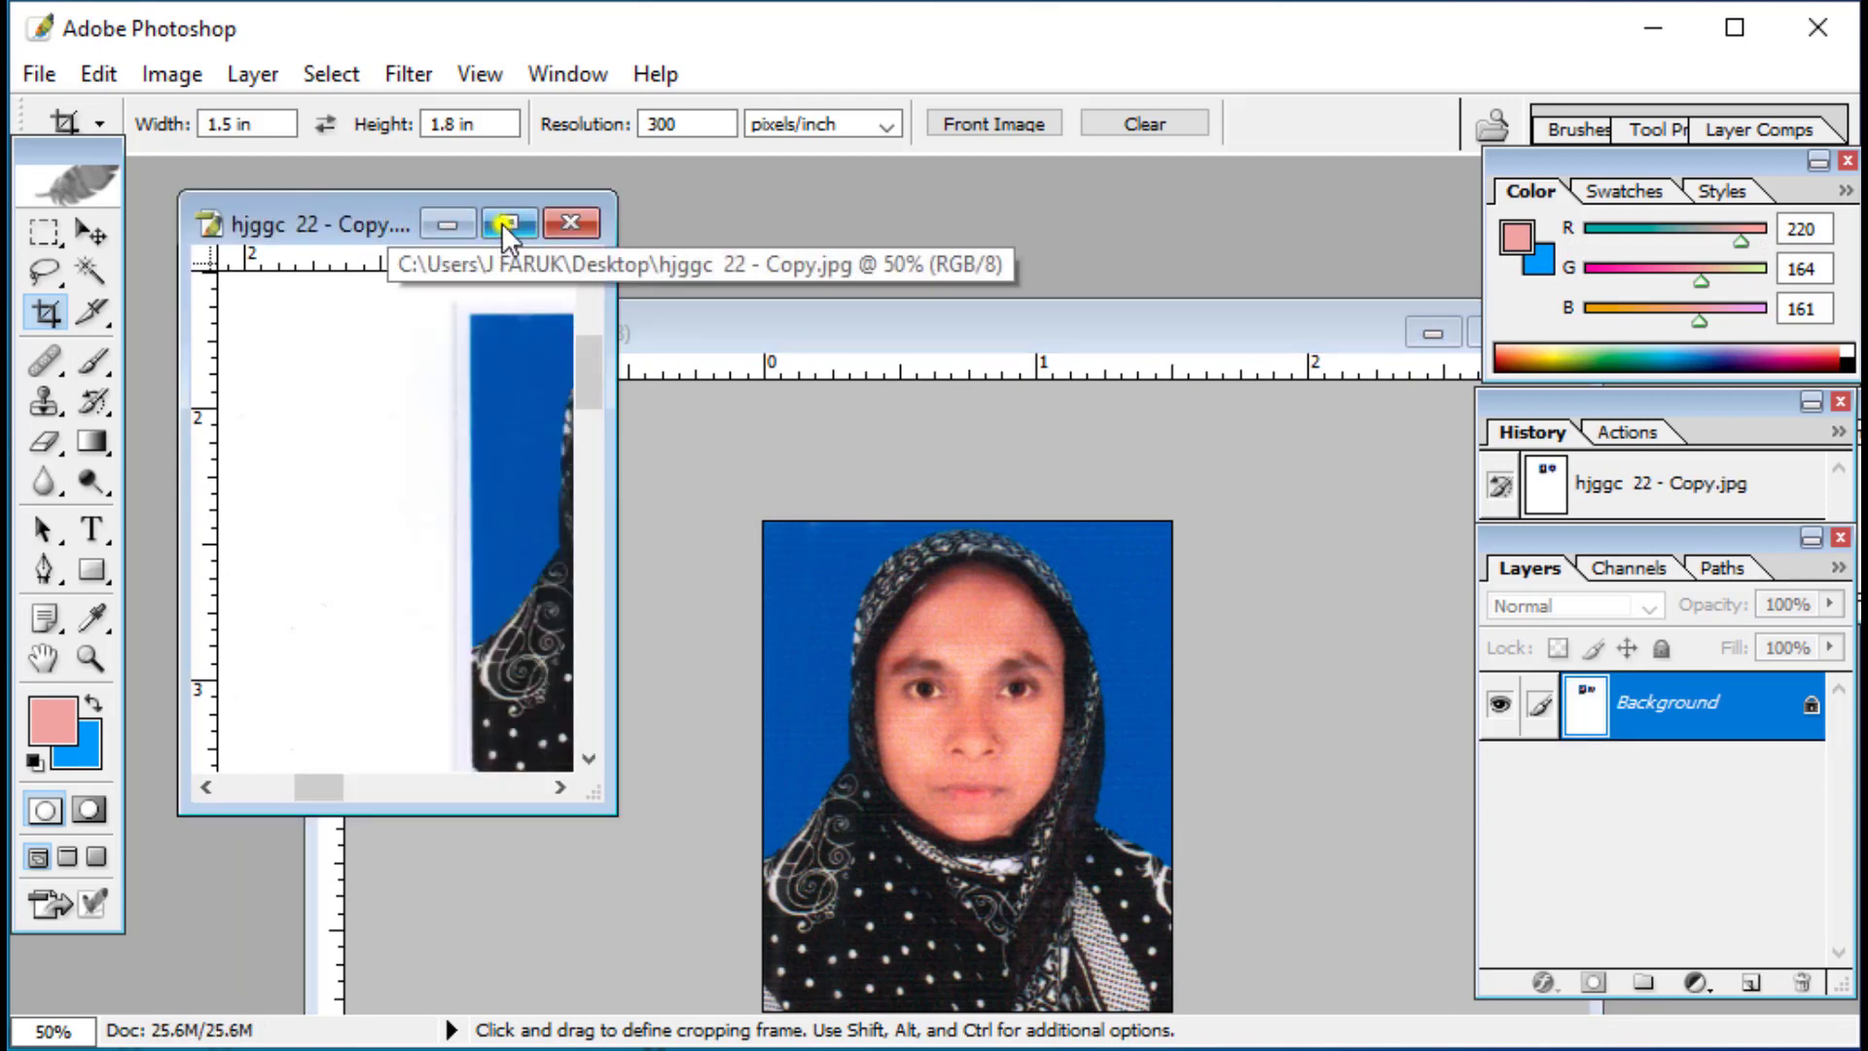
{"action": "left_click", "coordinate": [504, 222]}
{"action": "scroll", "coordinate": [1052, 464], "scroll_direction": "up", "scroll_amount": 1}
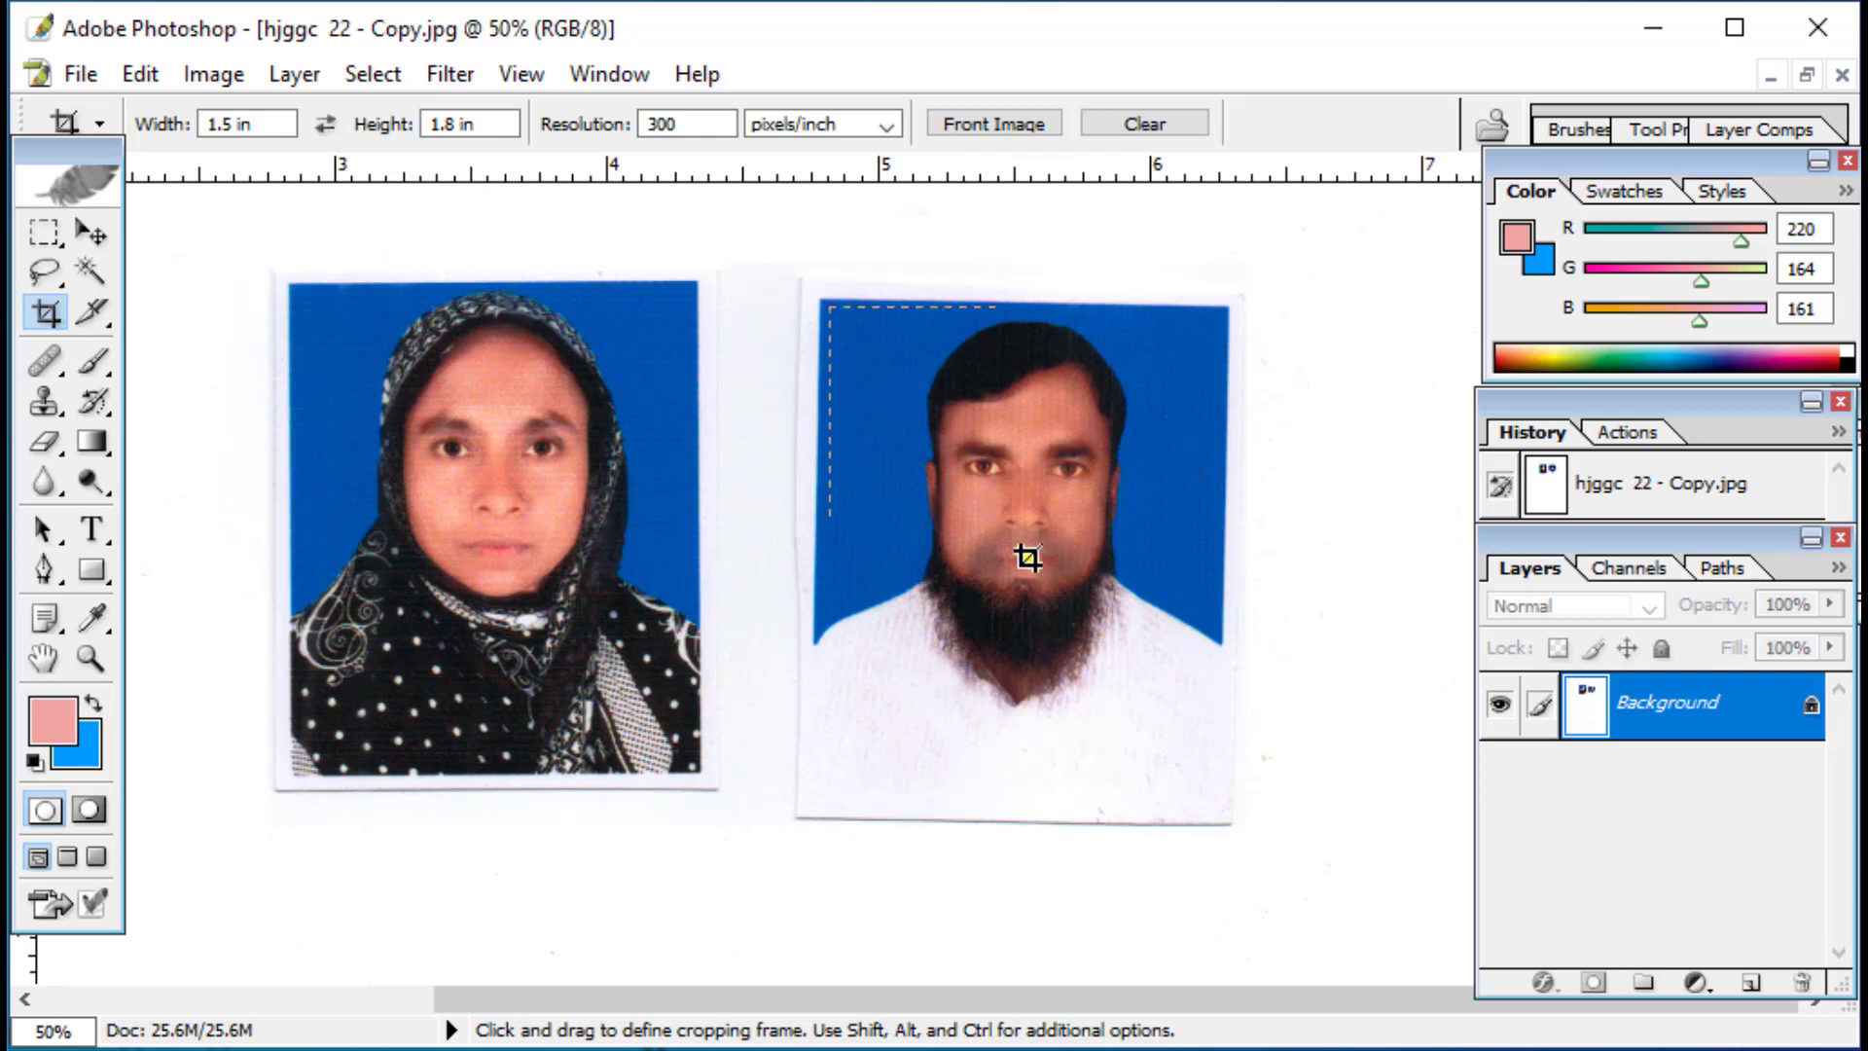
{"action": "left_click_drag", "start_coordinate": [1206, 852], "coordinate": [1213, 885]}
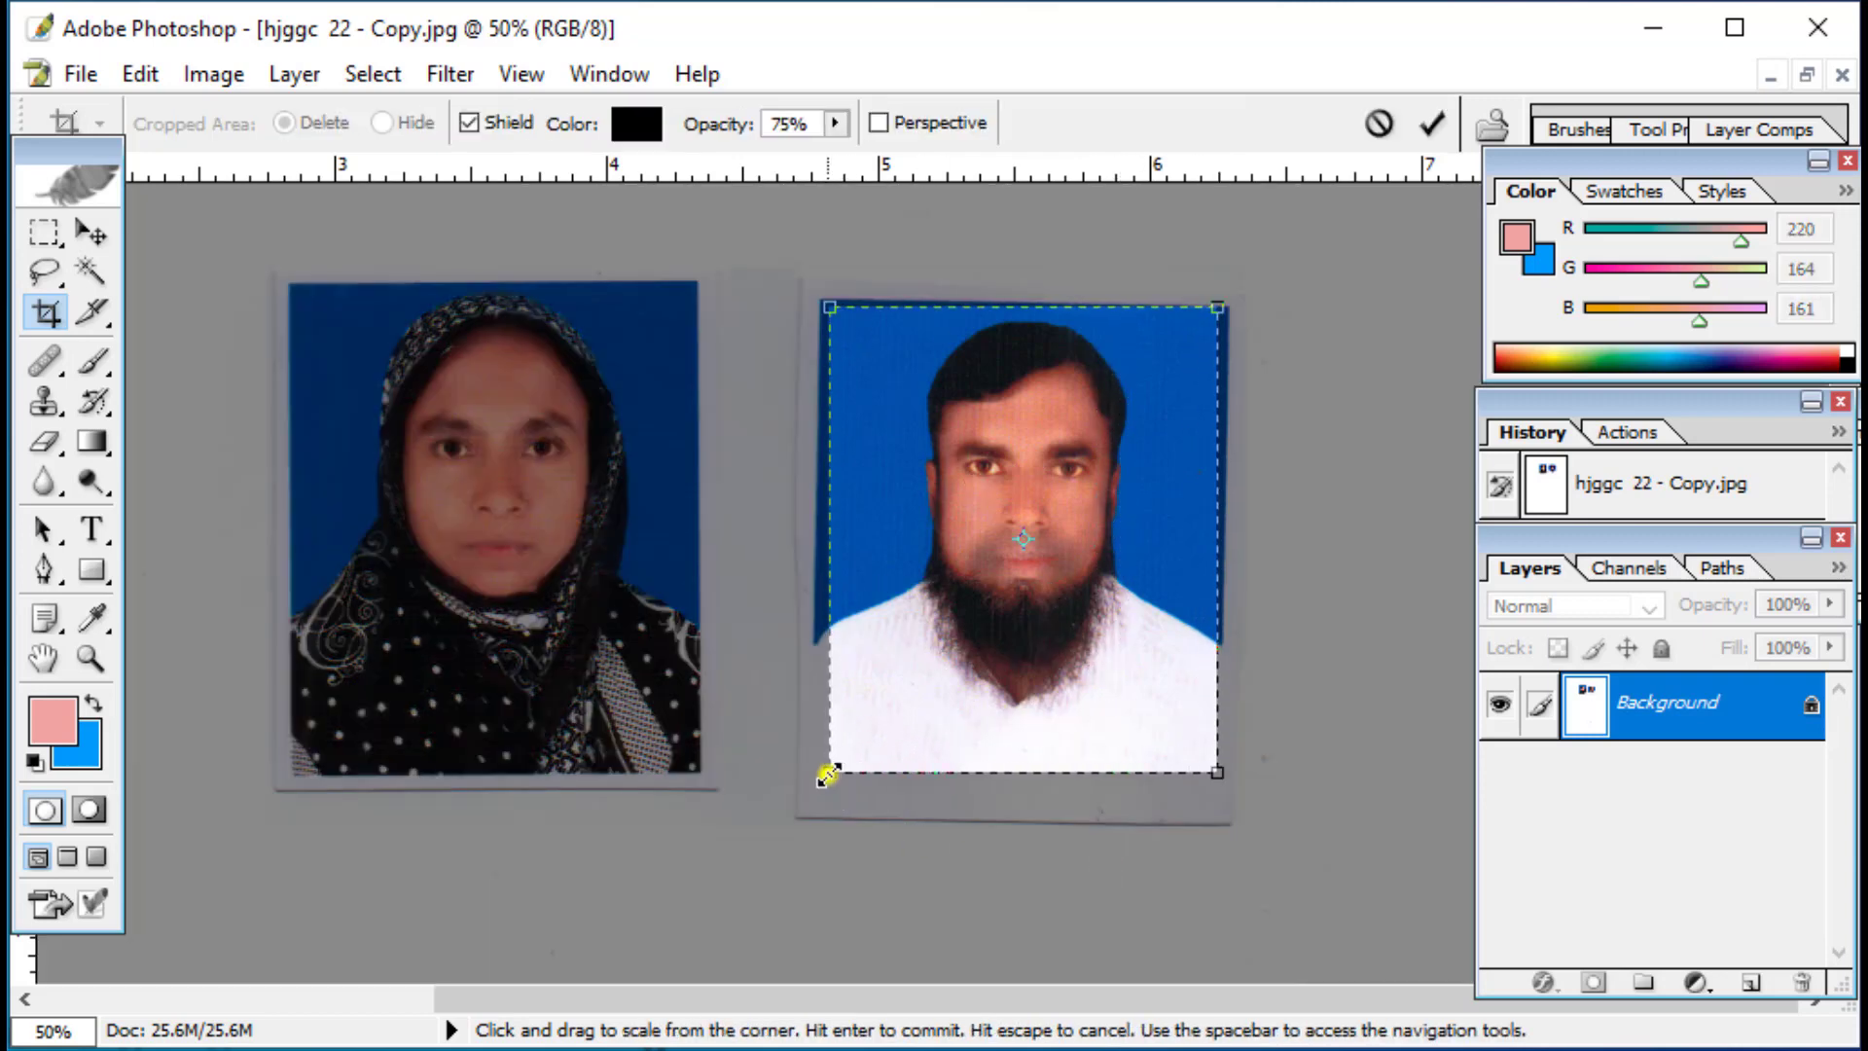
{"action": "left_click_drag", "start_coordinate": [823, 774], "coordinate": [818, 778]}
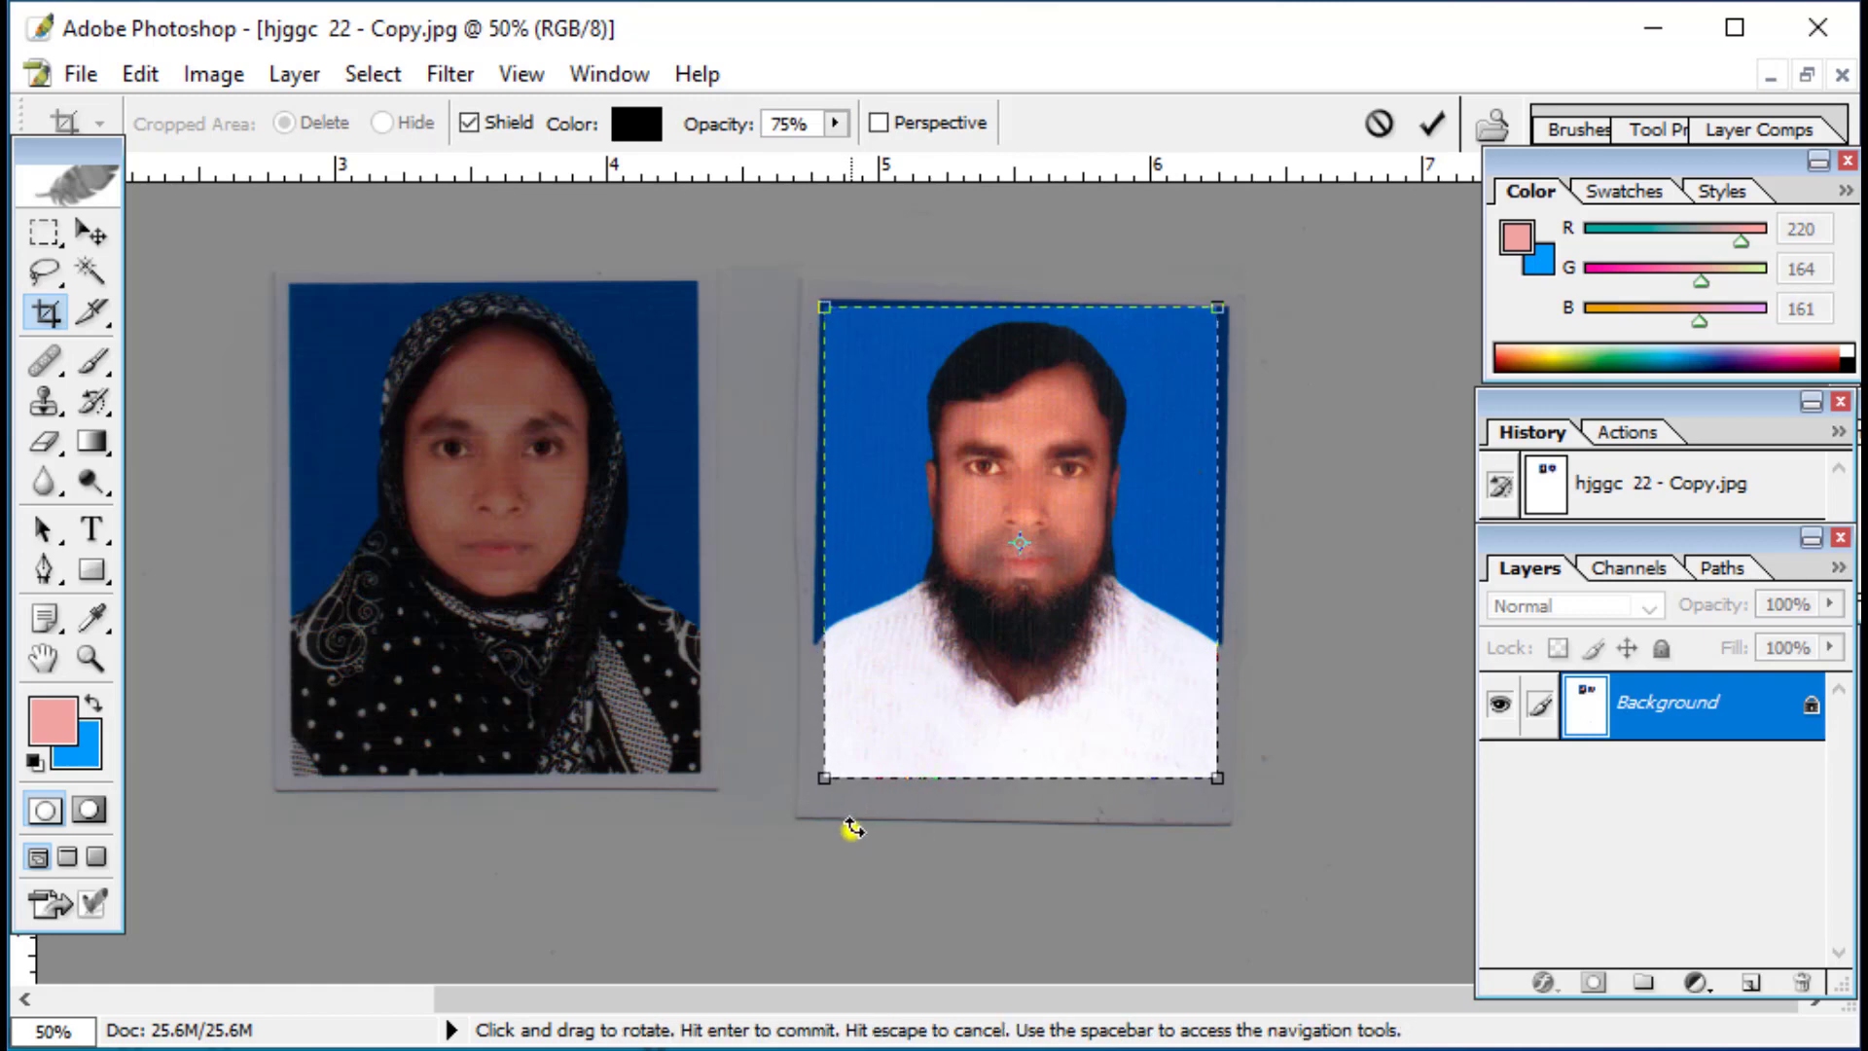
{"action": "key", "text": "Return"}
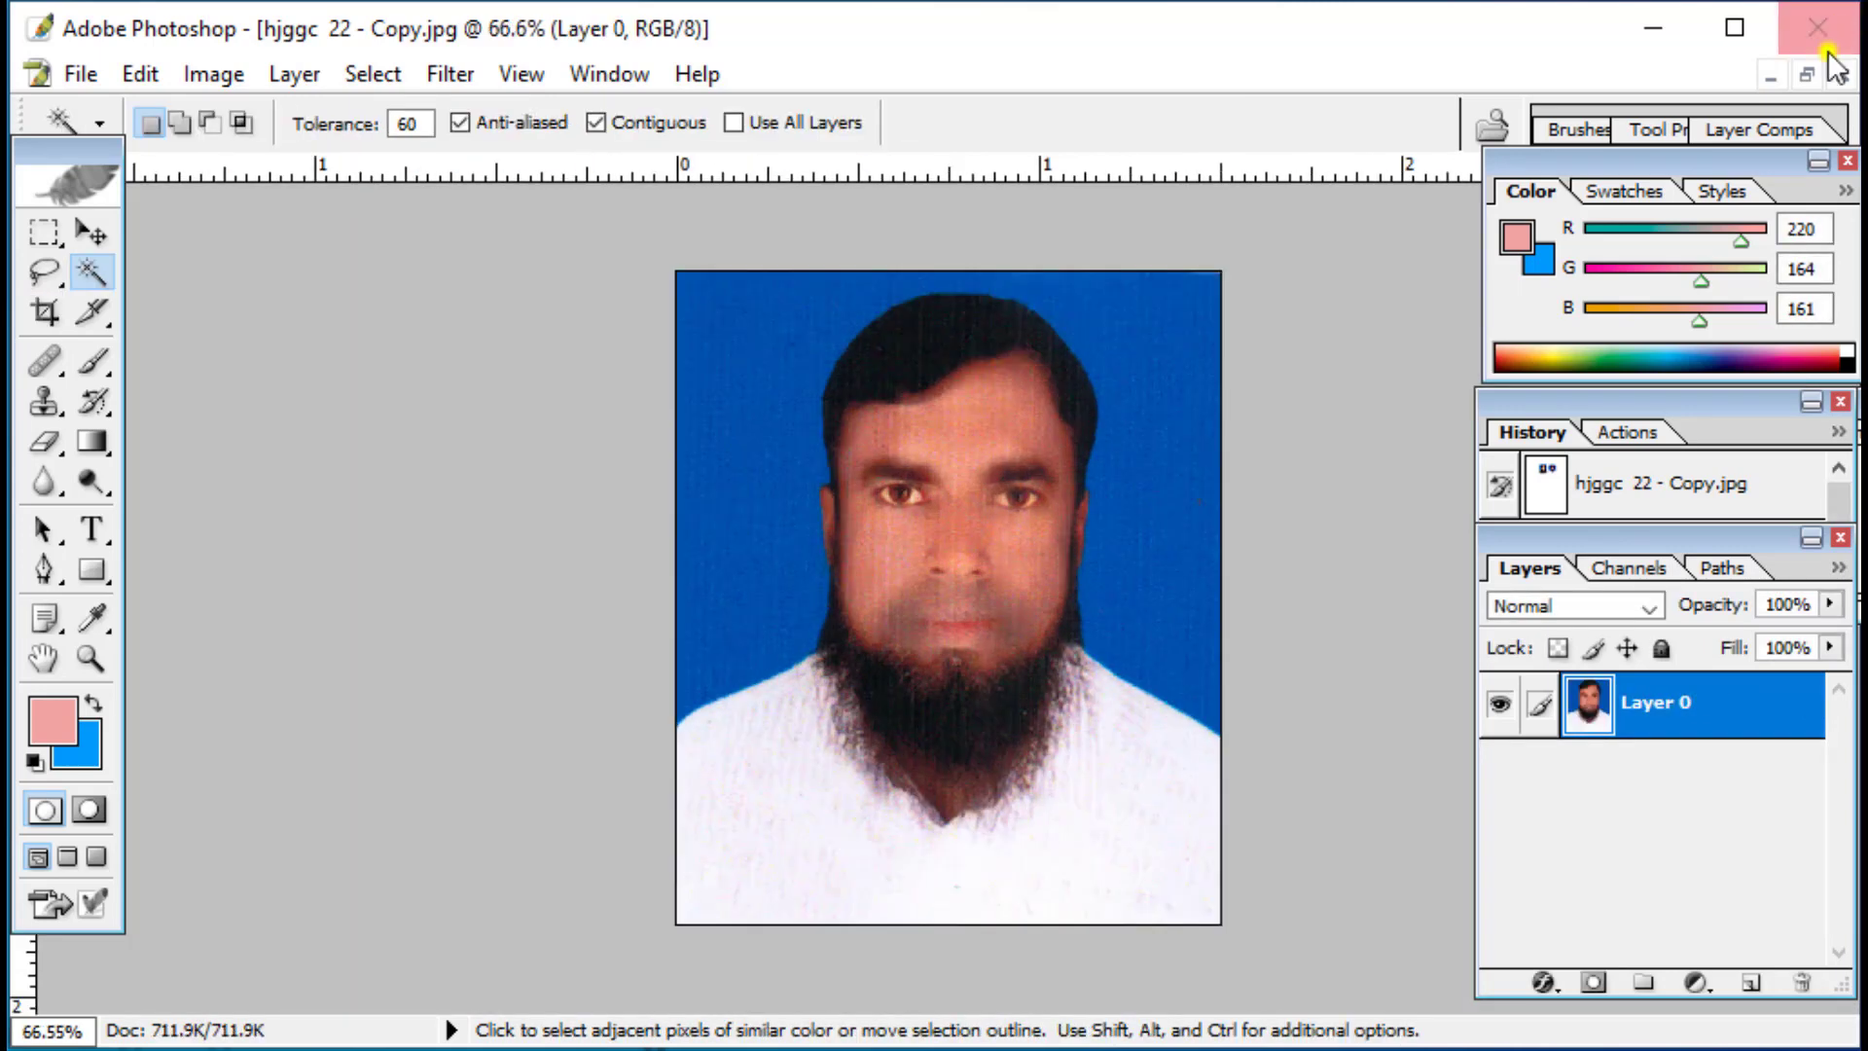
Step: Show both portraits in floating windows and convert the woman's locked Background into a normal layer
{"action": "left_click", "coordinate": [1803, 74]}
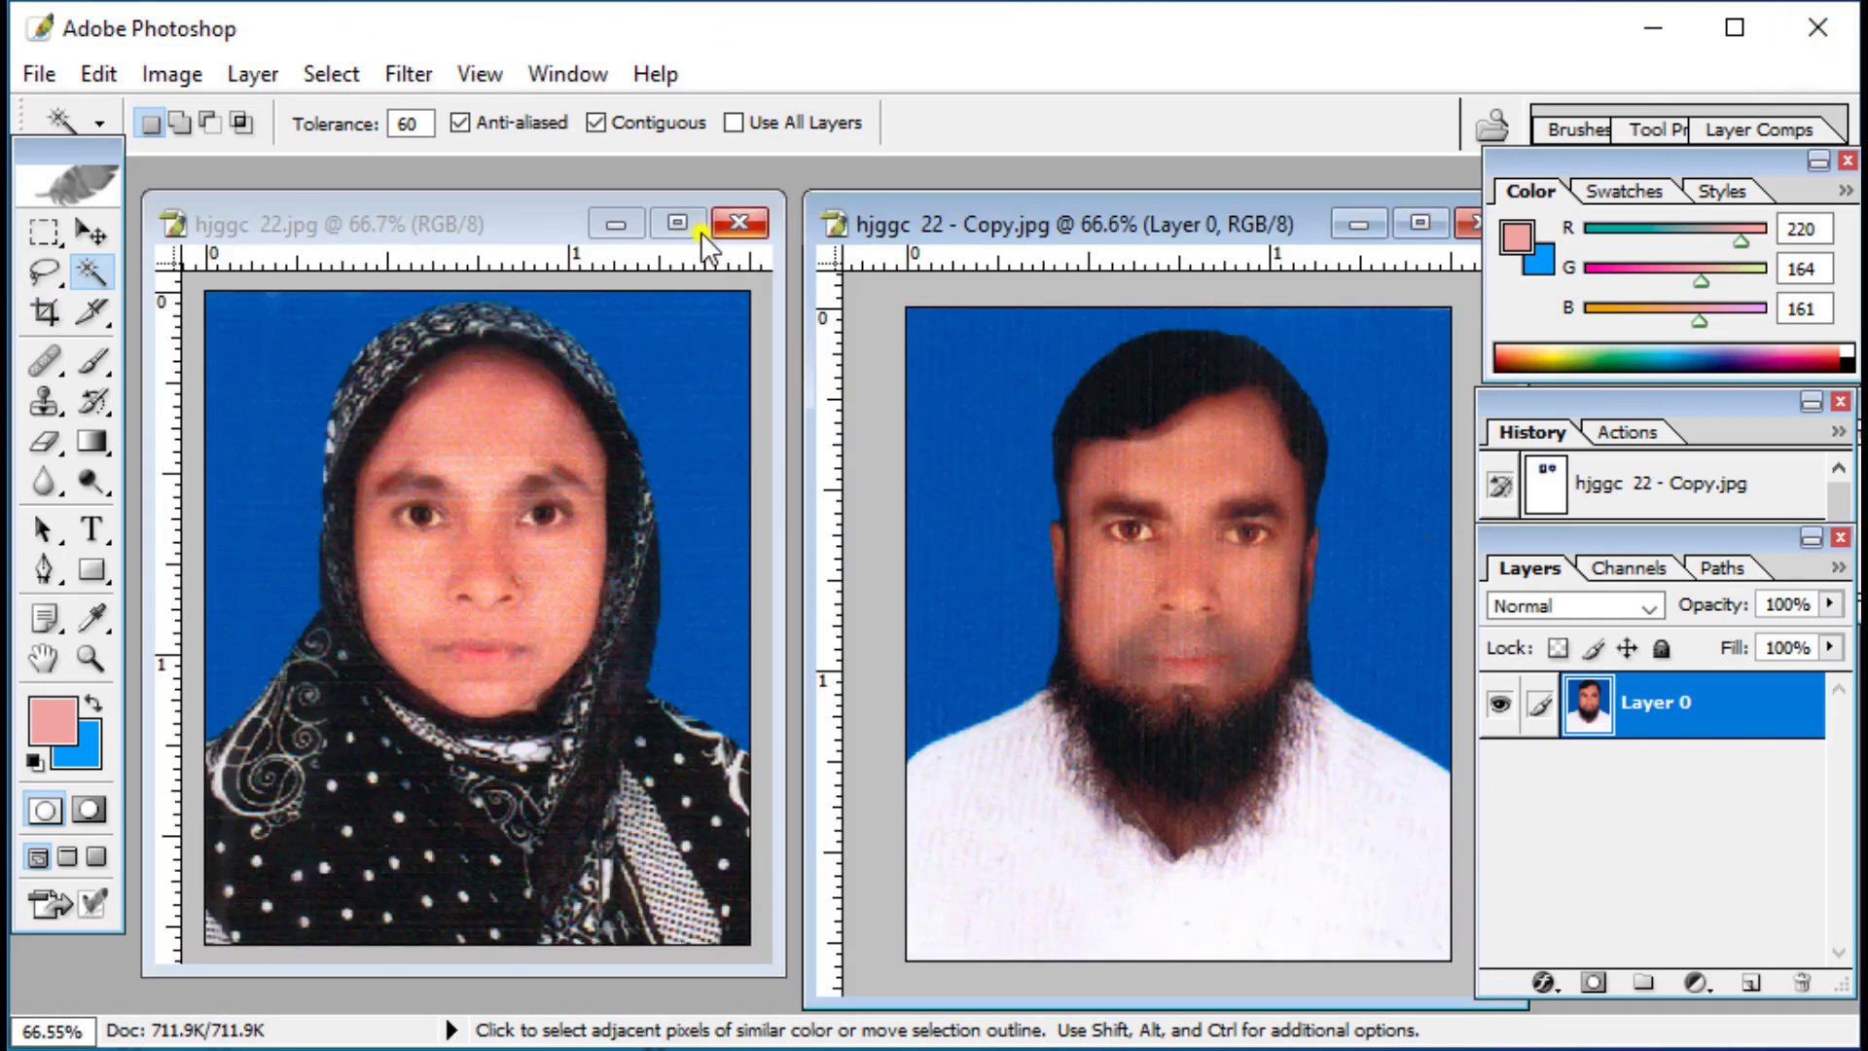
{"action": "key", "text": "v"}
{"action": "left_click", "coordinate": [697, 698]}
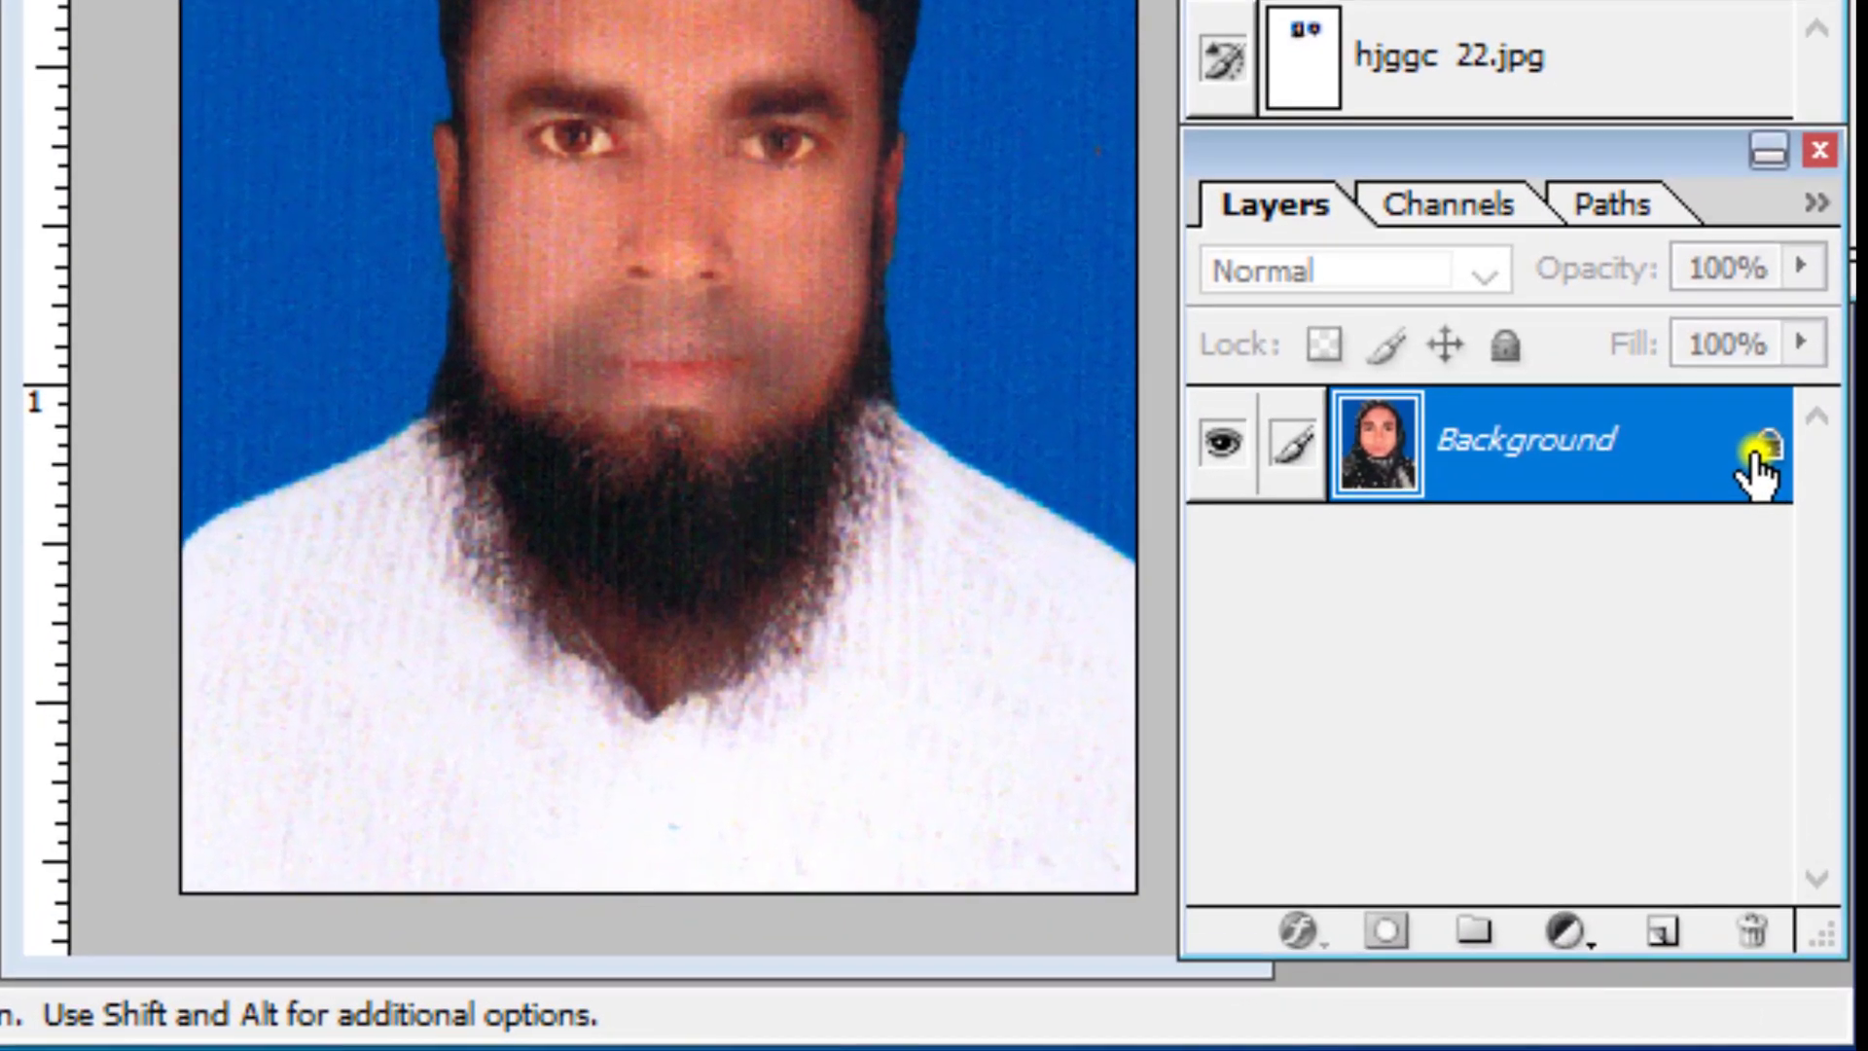
{"action": "mouse_move", "coordinate": [1759, 470]}
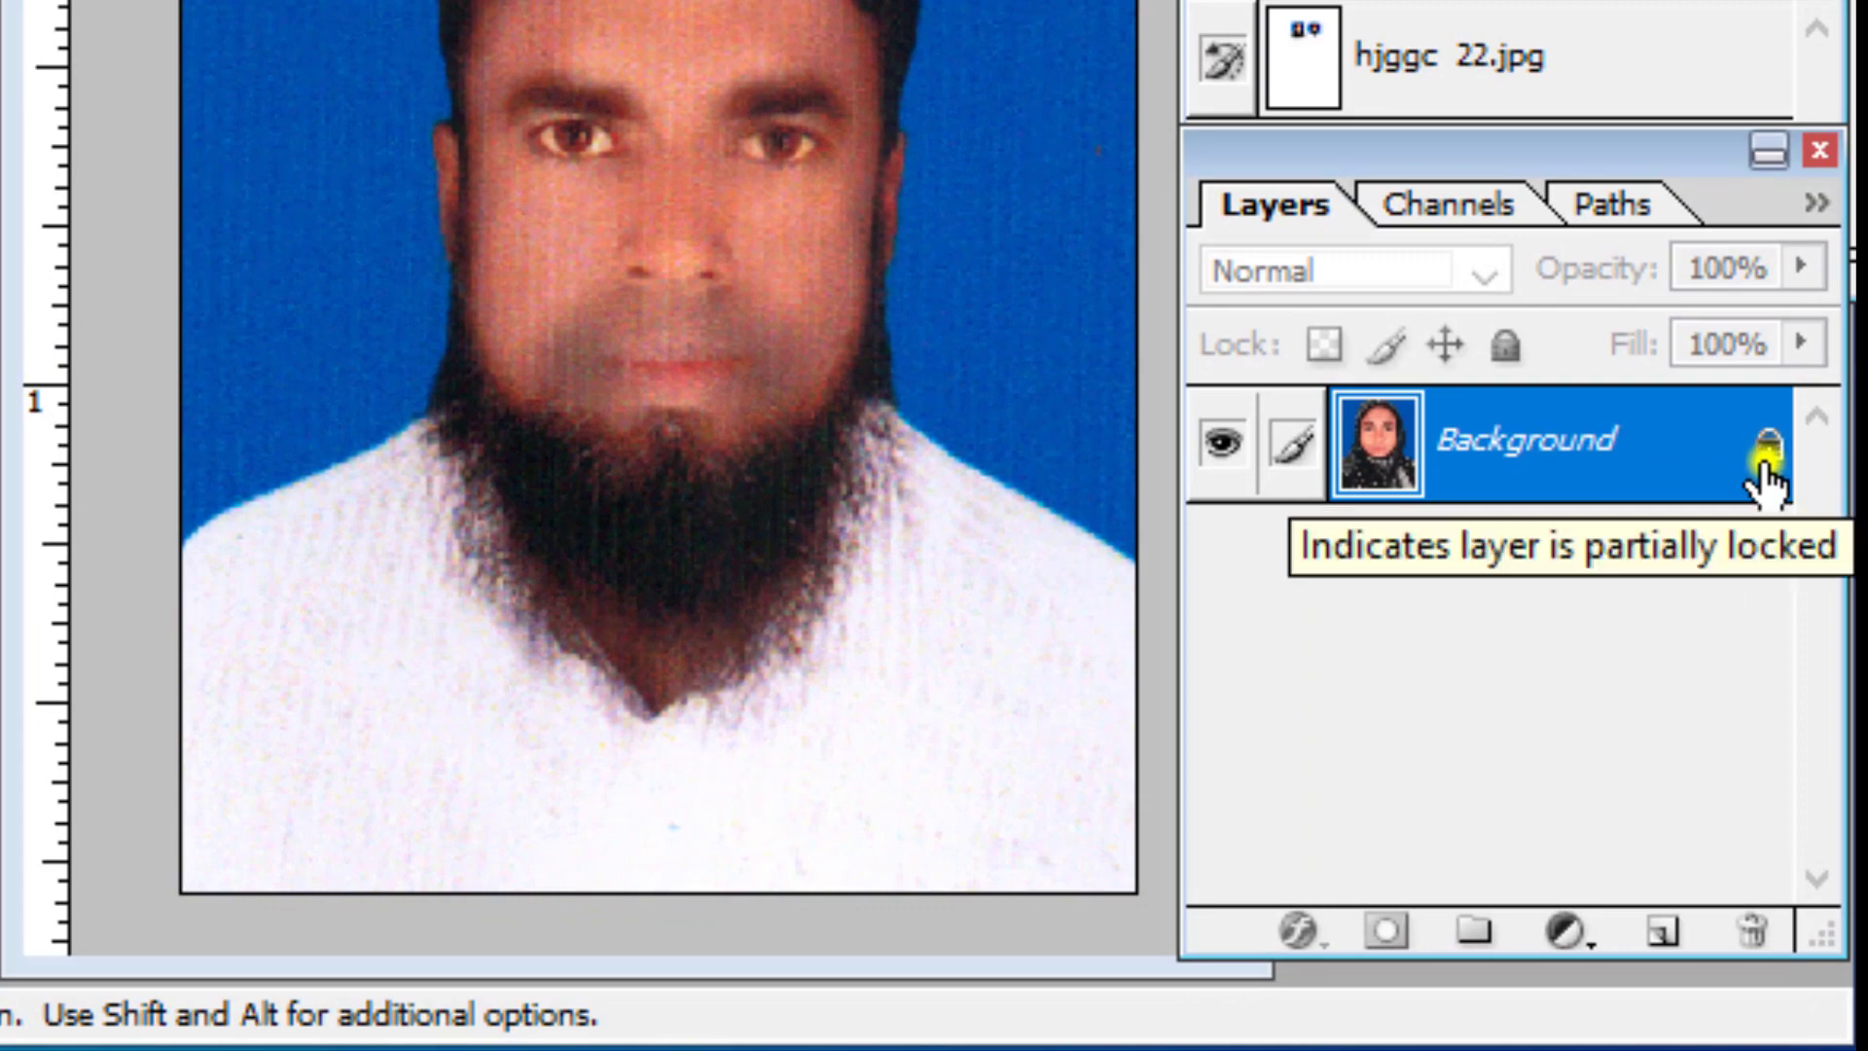
{"action": "double_click", "coordinate": [1761, 459]}
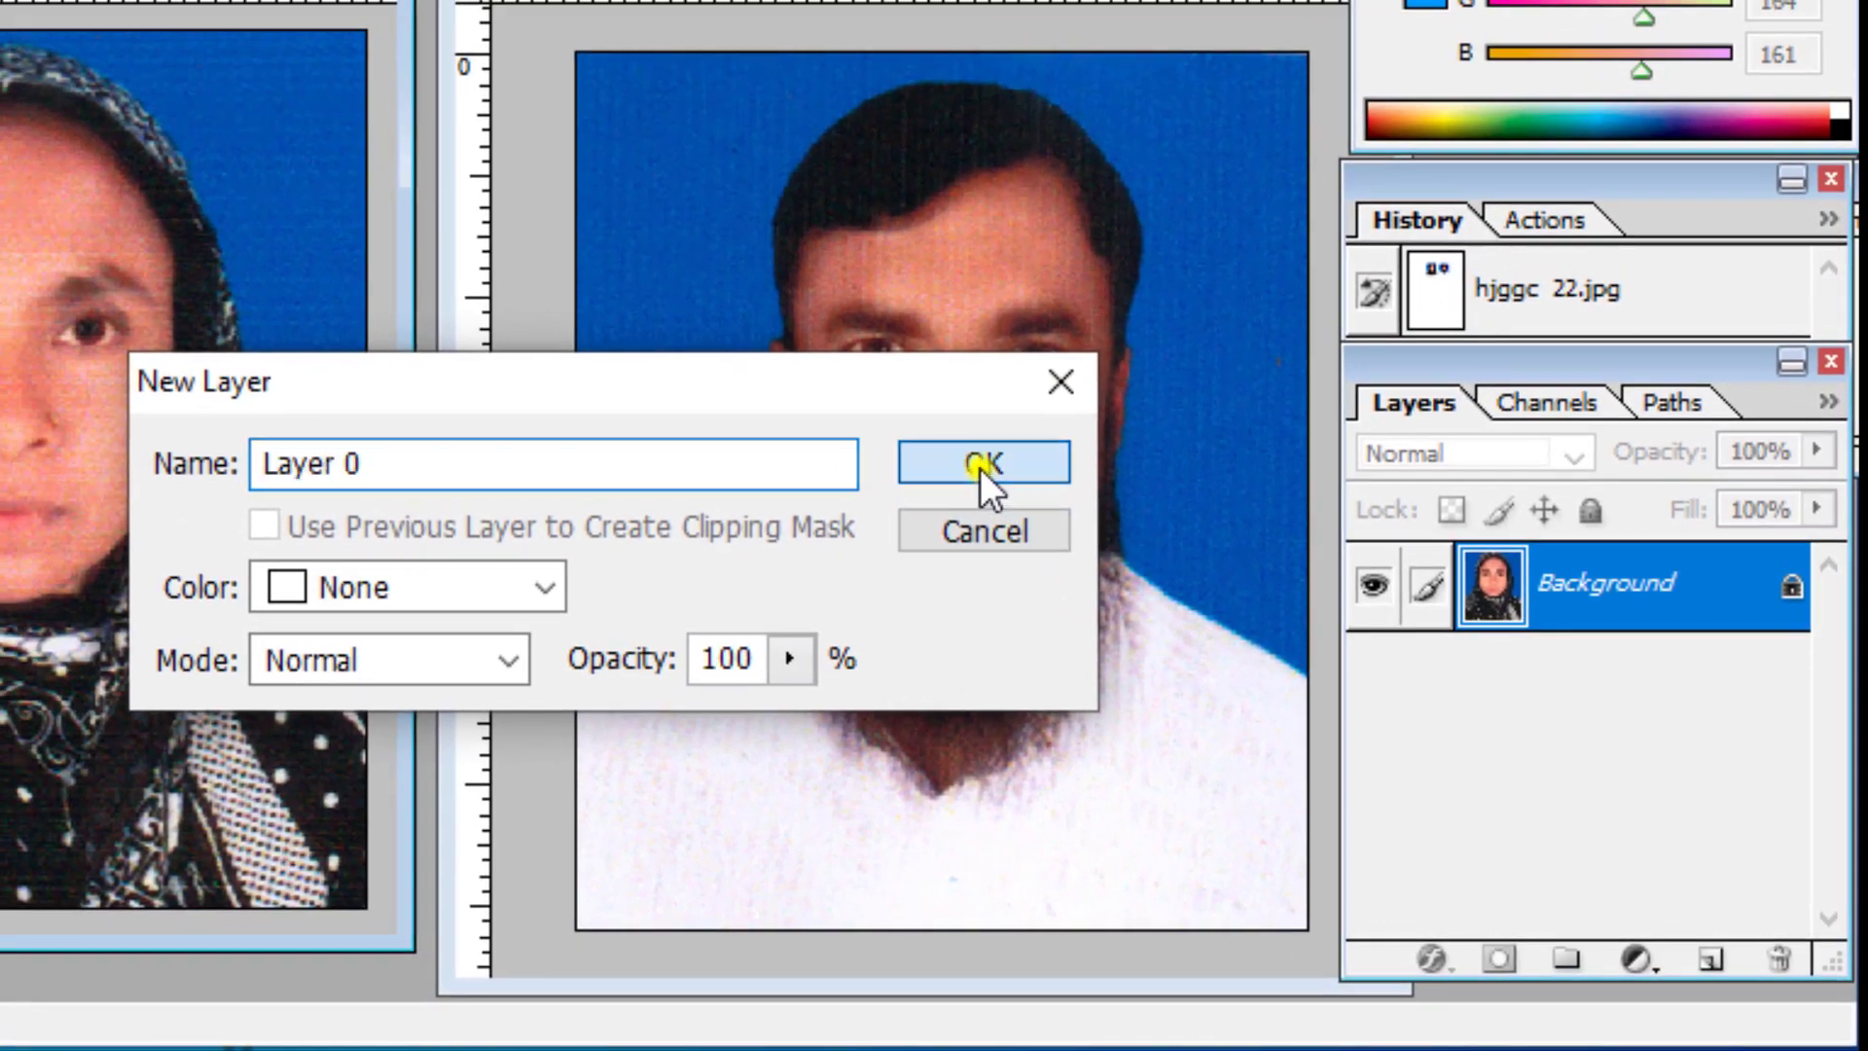
{"action": "left_click", "coordinate": [978, 465]}
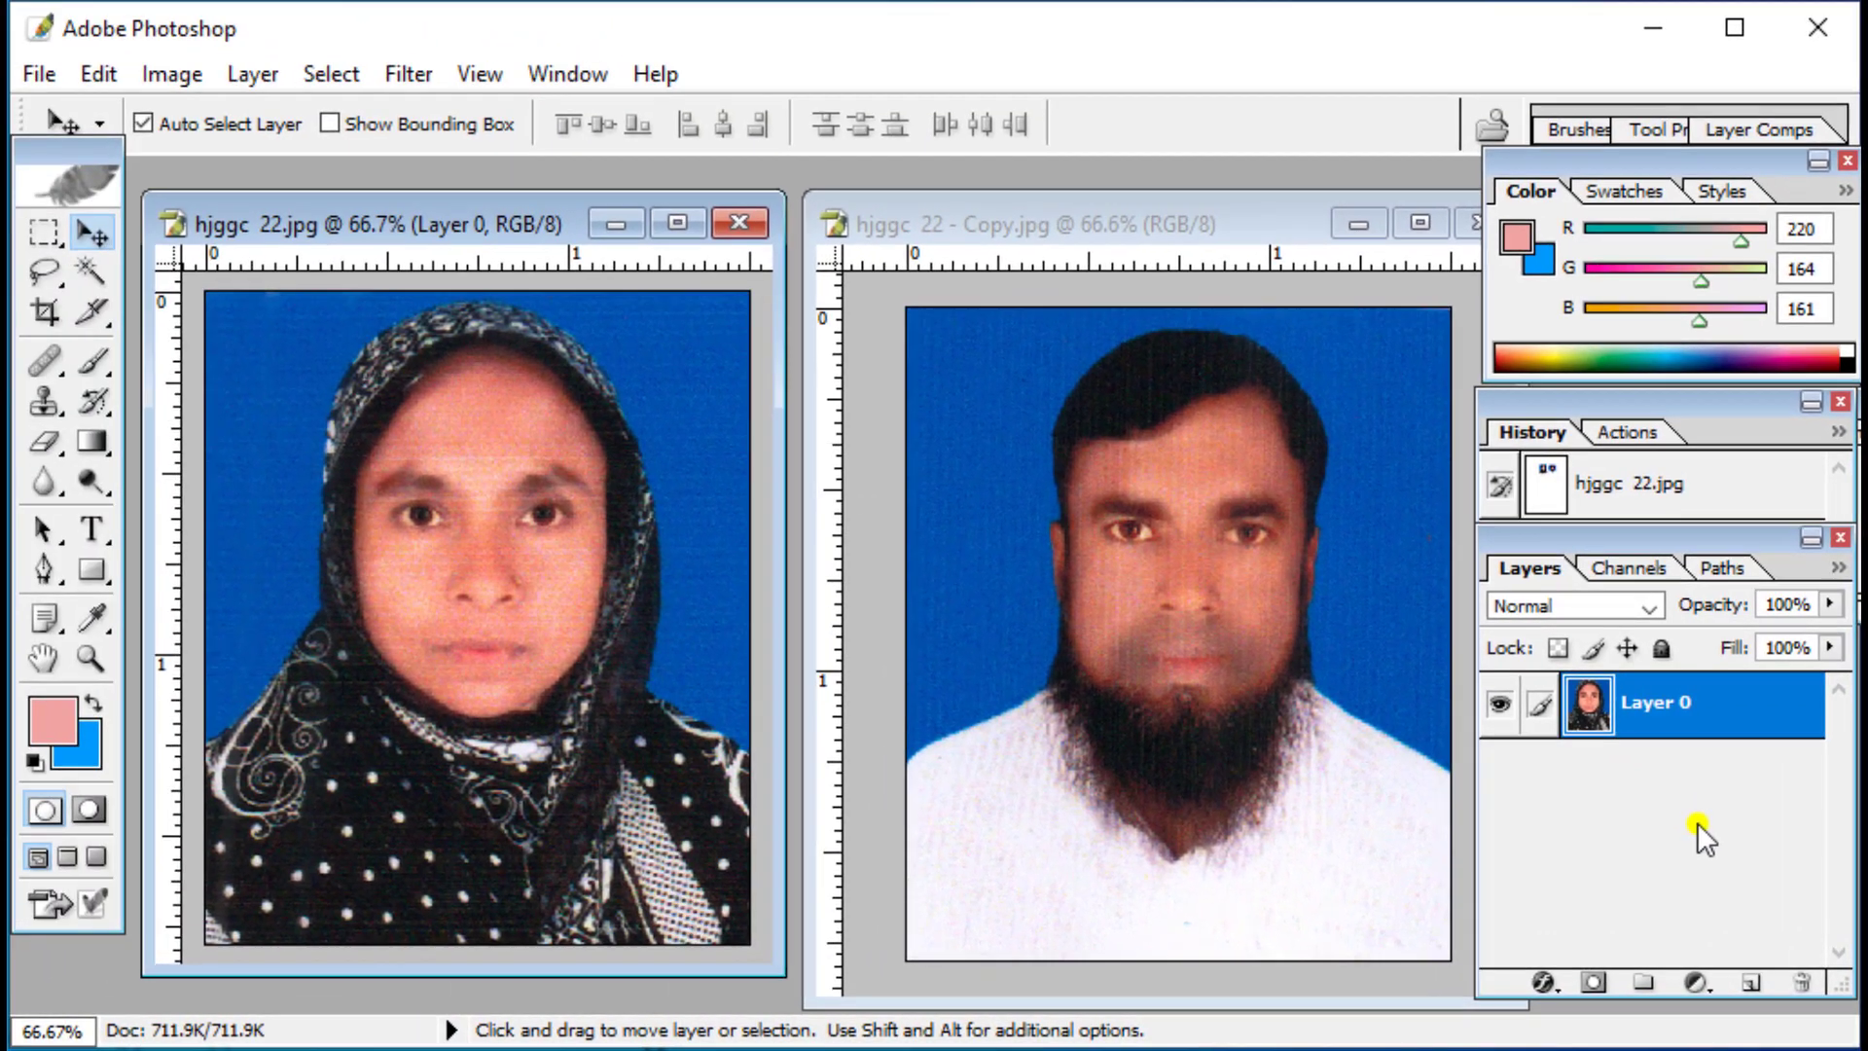
Step: Select the blue backdrop behind the woman with the Magic Wand, delete it and clear the selection
{"action": "left_click", "coordinate": [90, 271]}
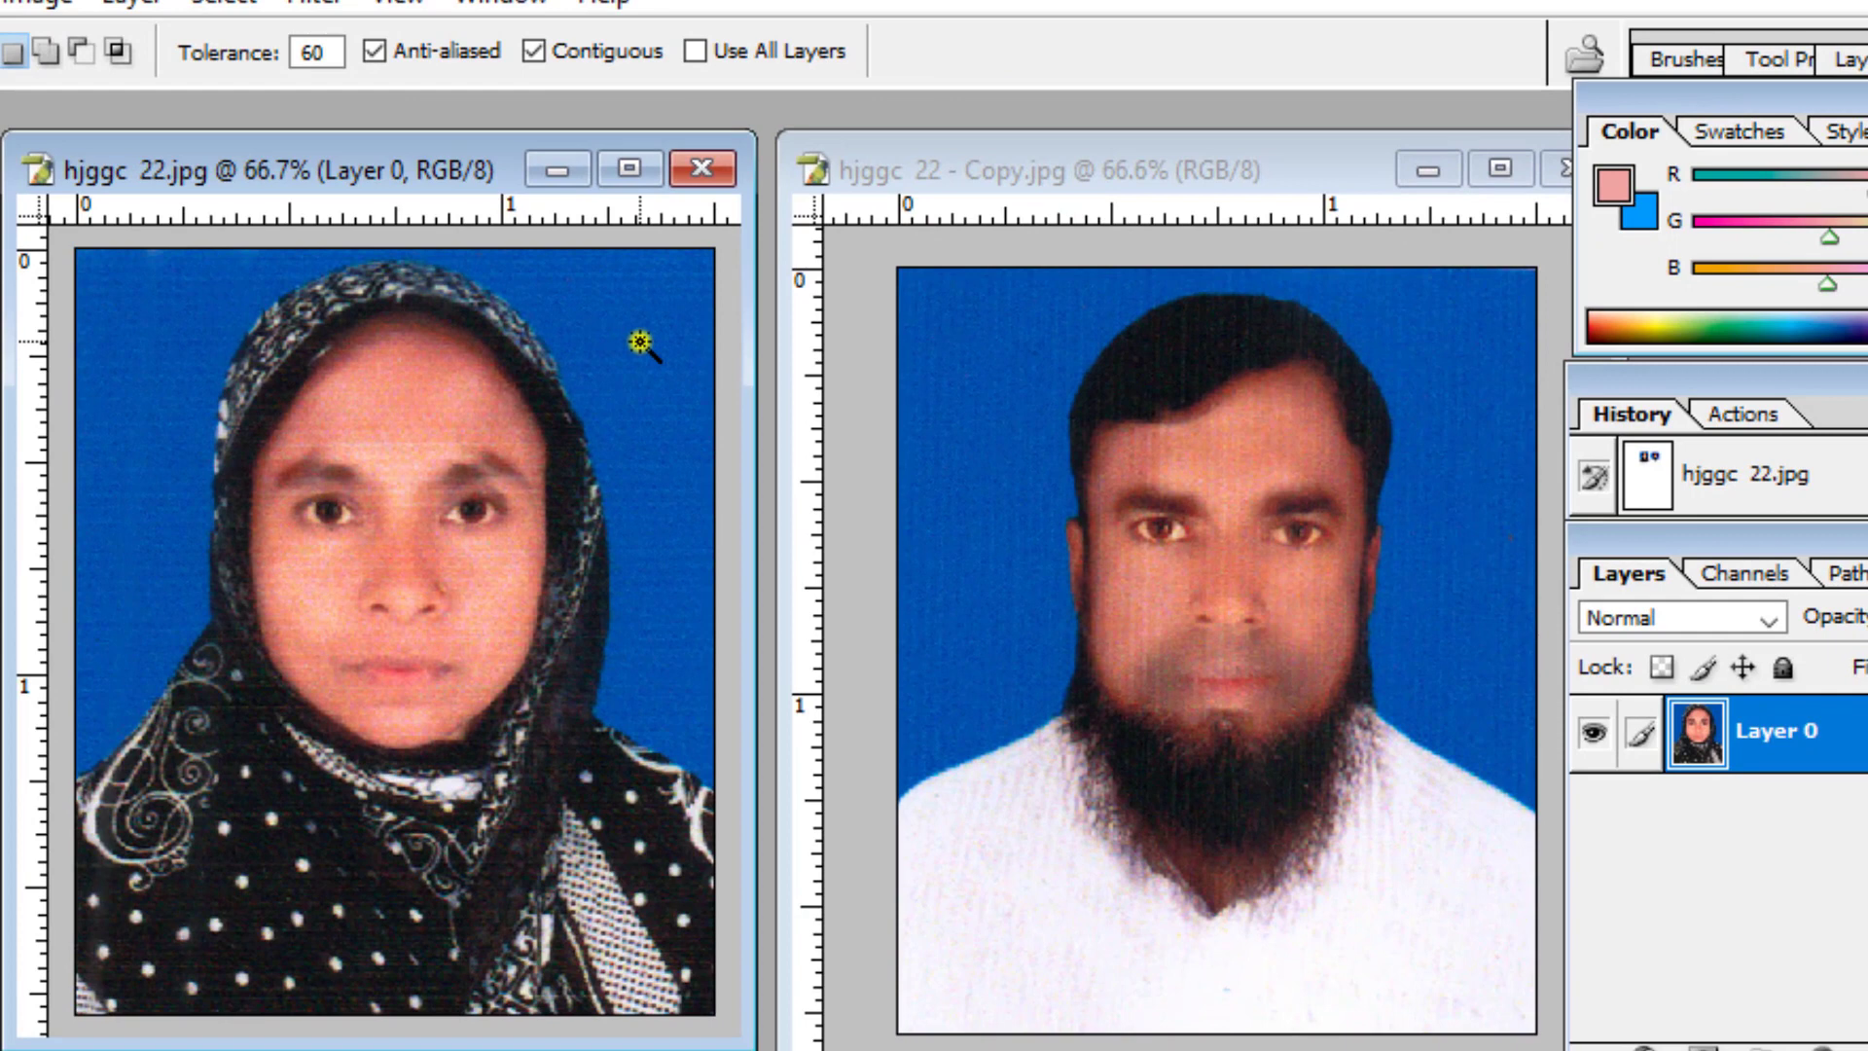
{"action": "left_click", "coordinate": [641, 342]}
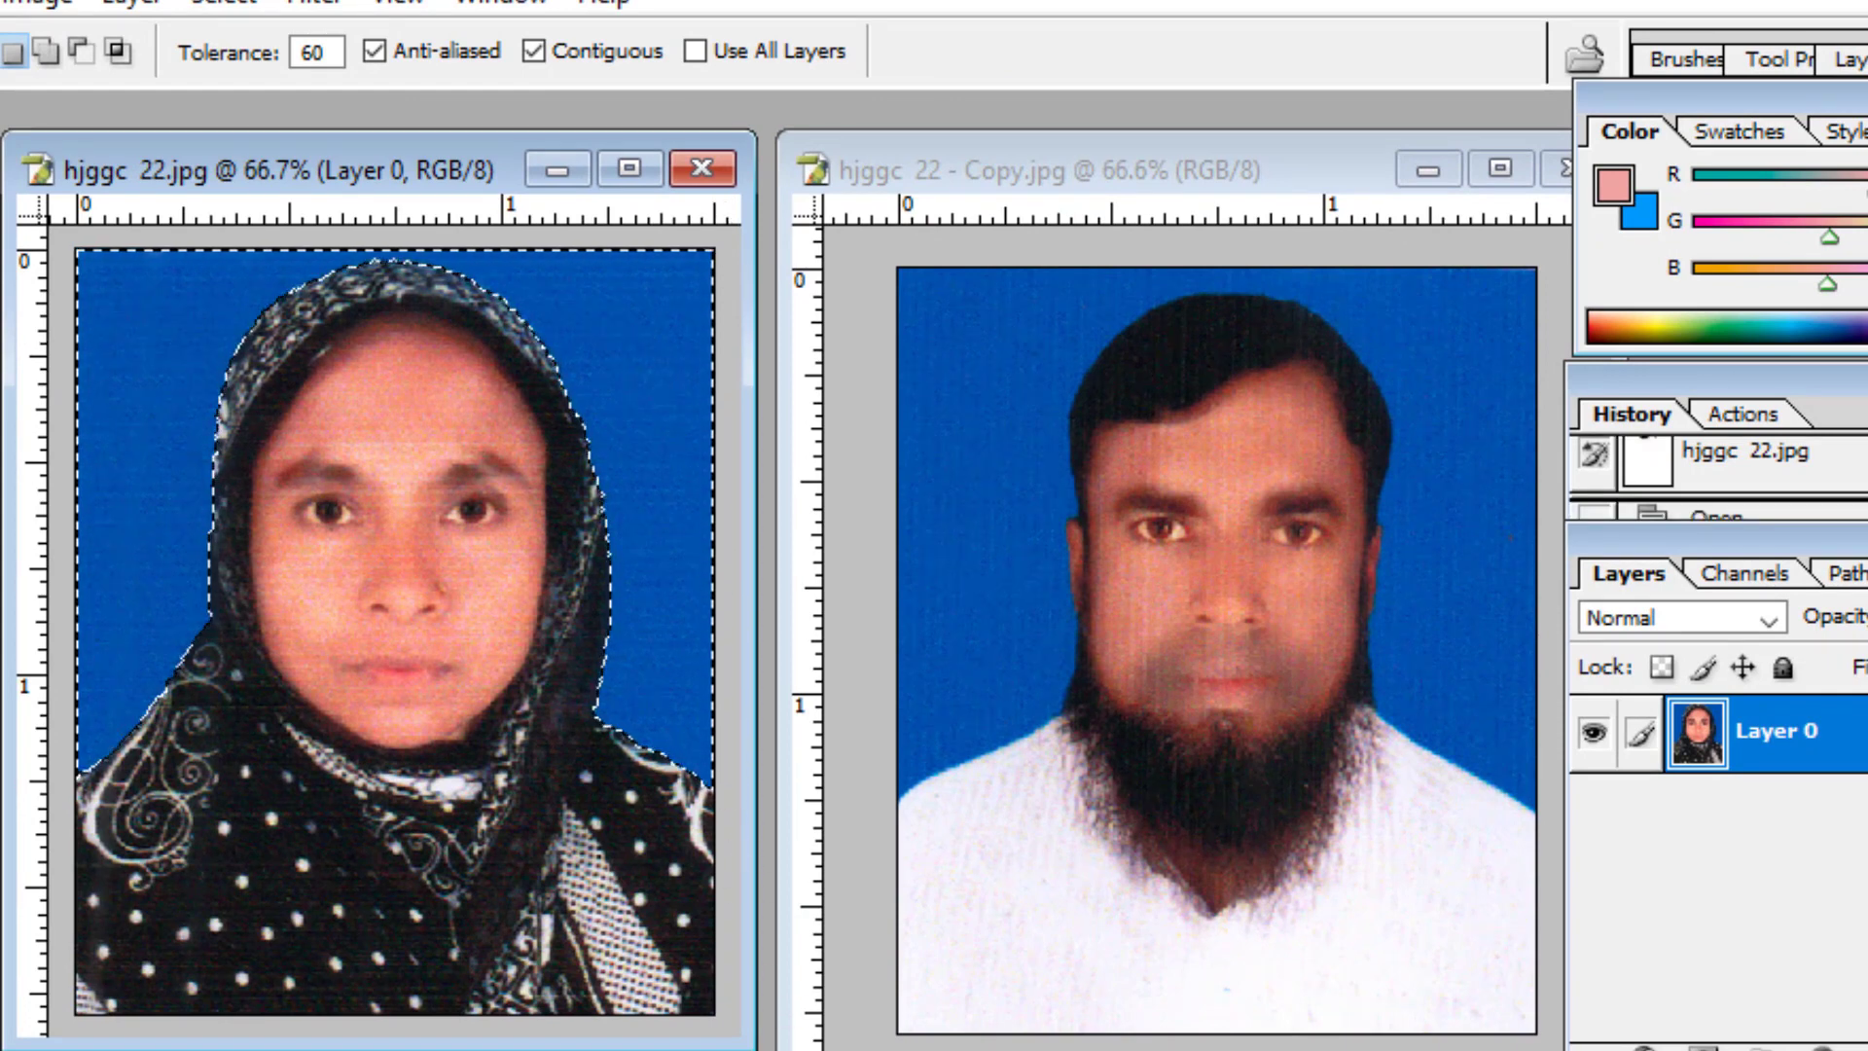
{"action": "key", "text": "Delete"}
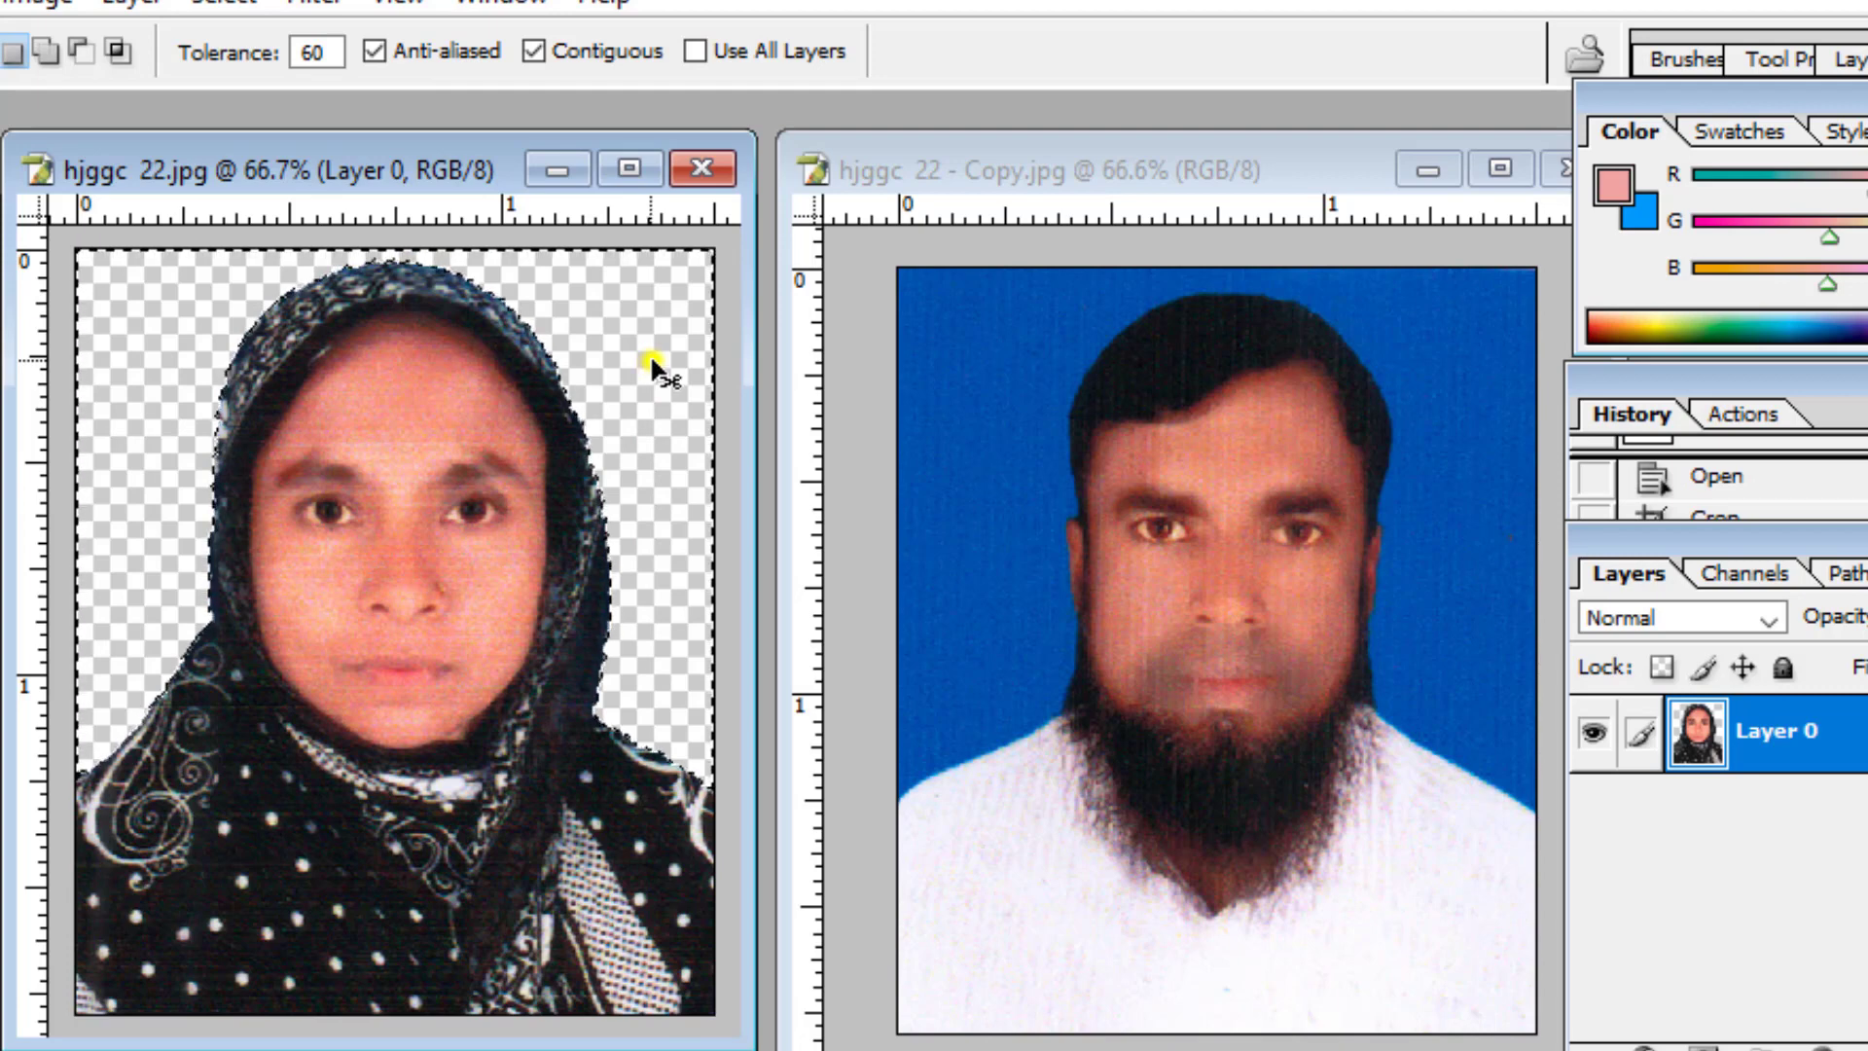
{"action": "key", "text": "ctrl+d"}
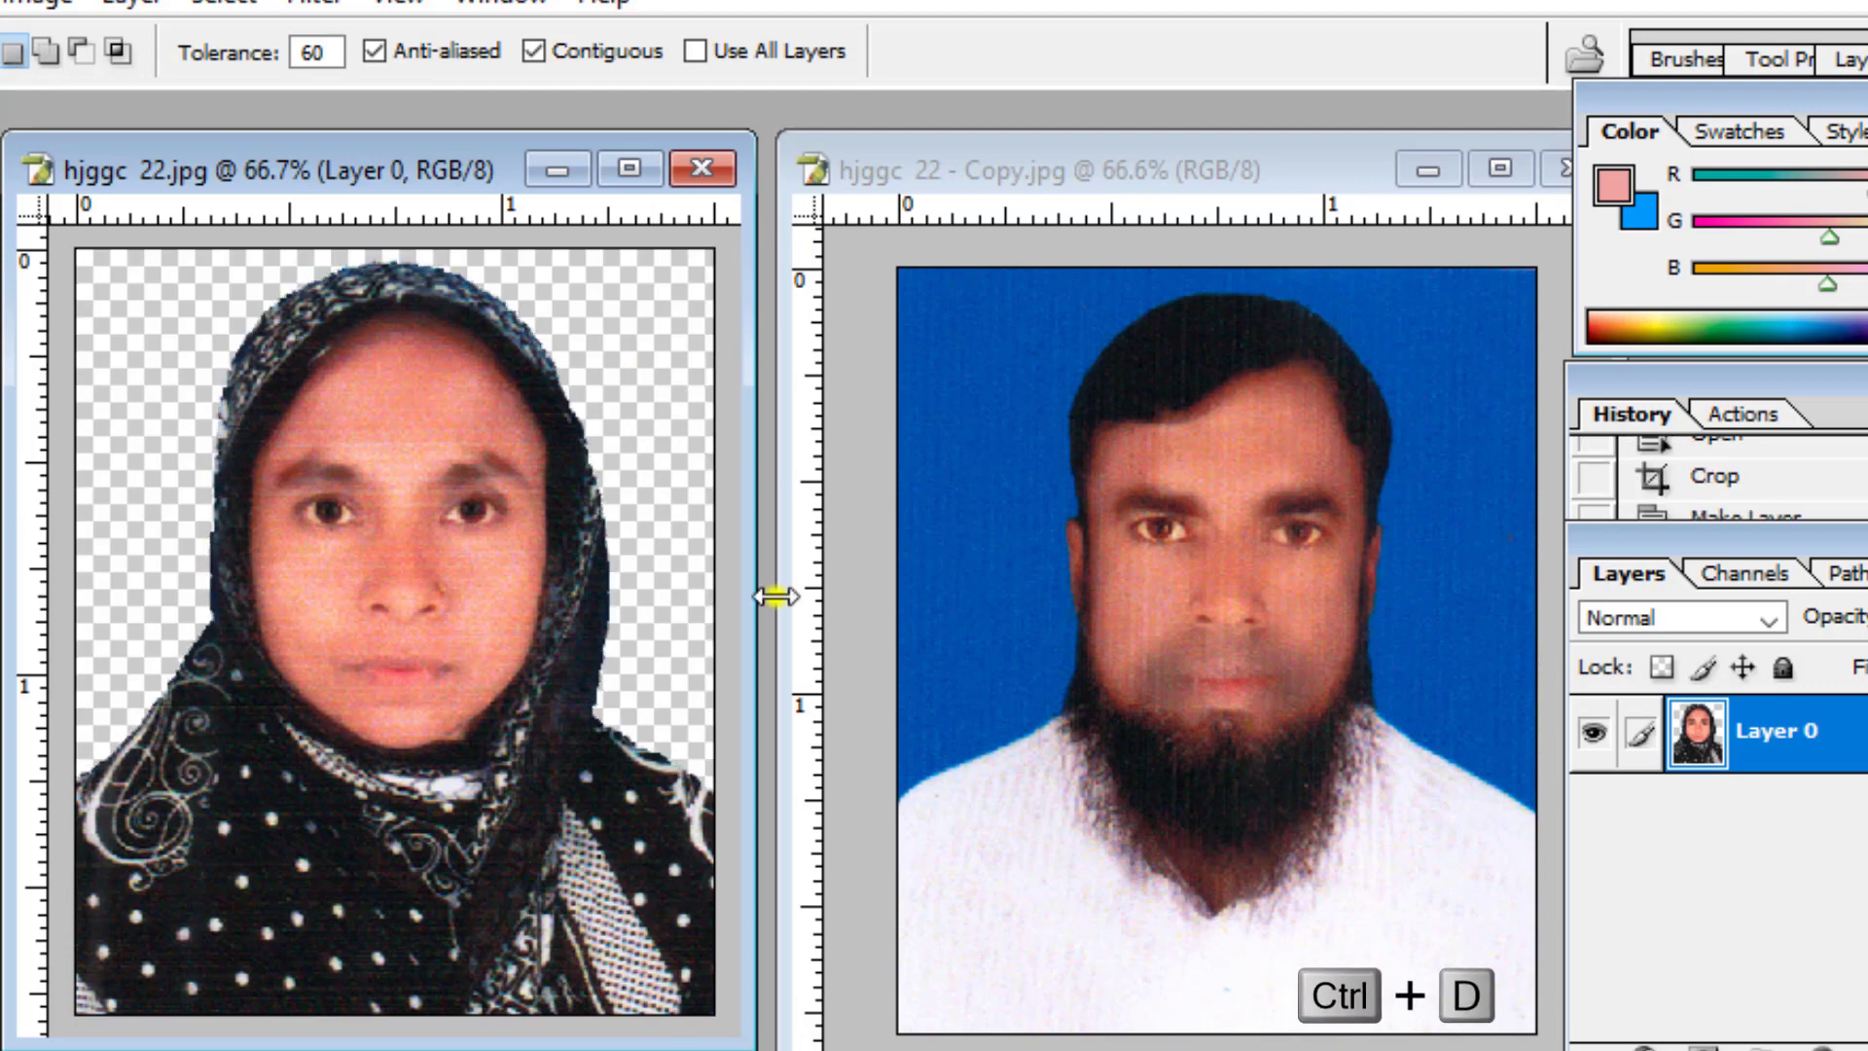
Step: Convert the locked Background of the man's portrait in hjggc 22 - Copy.jpg into a normal layer
{"action": "left_click", "coordinate": [869, 561]}
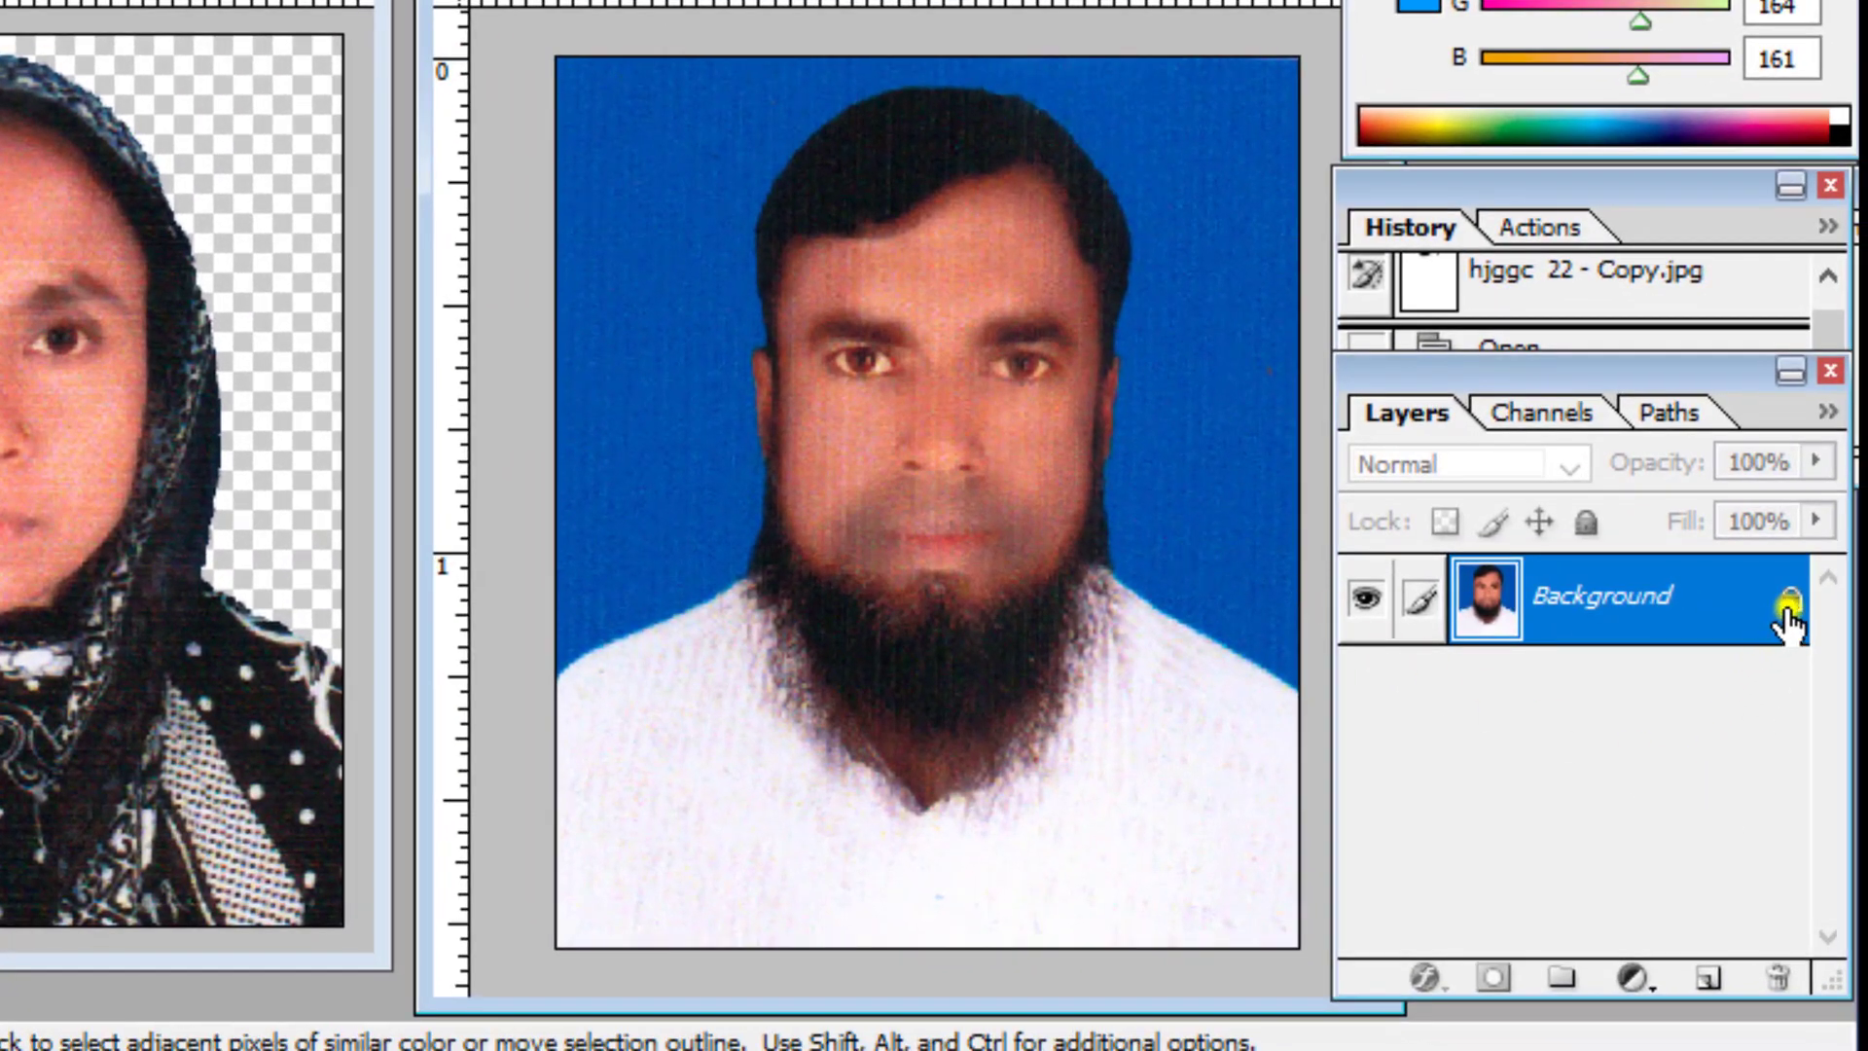
{"action": "double_click", "coordinate": [1788, 623]}
{"action": "left_click", "coordinate": [969, 474]}
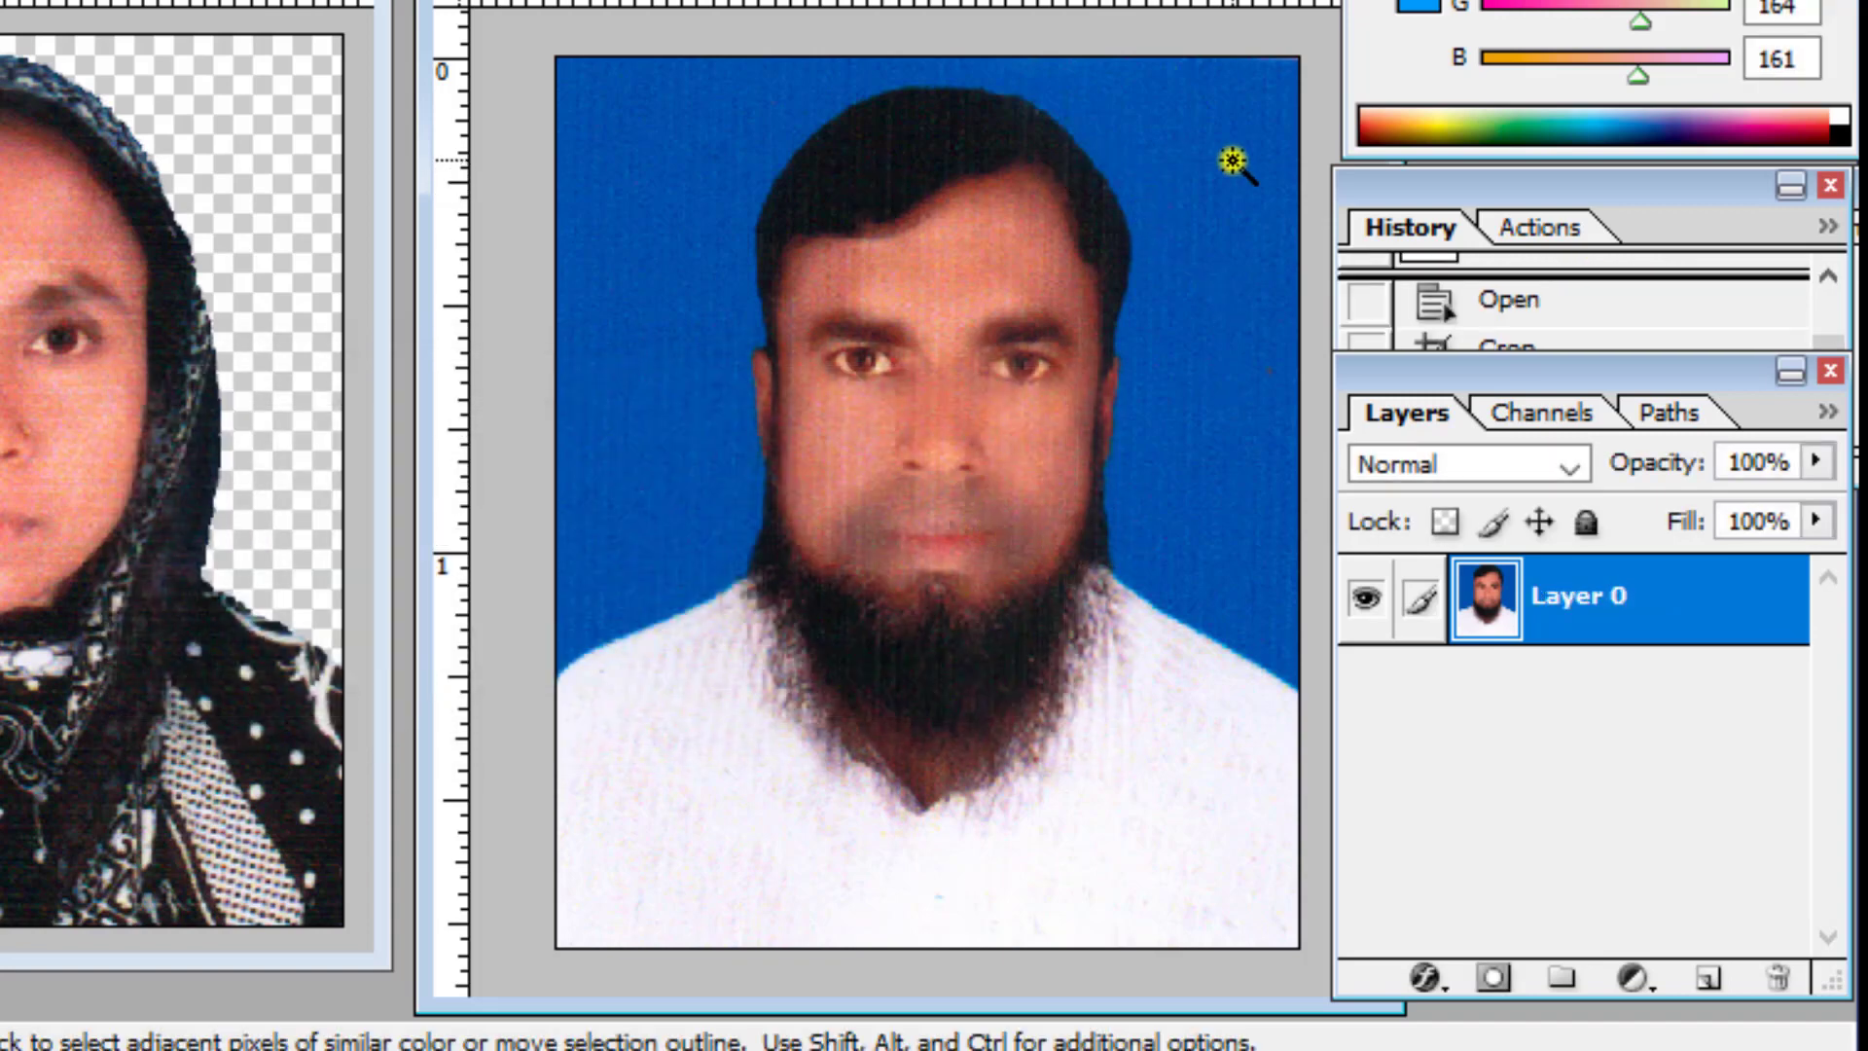
Step: Delete the blue backdrop behind the man using a Magic Wand selection and maximize his document window
{"action": "left_click", "coordinate": [1200, 165]}
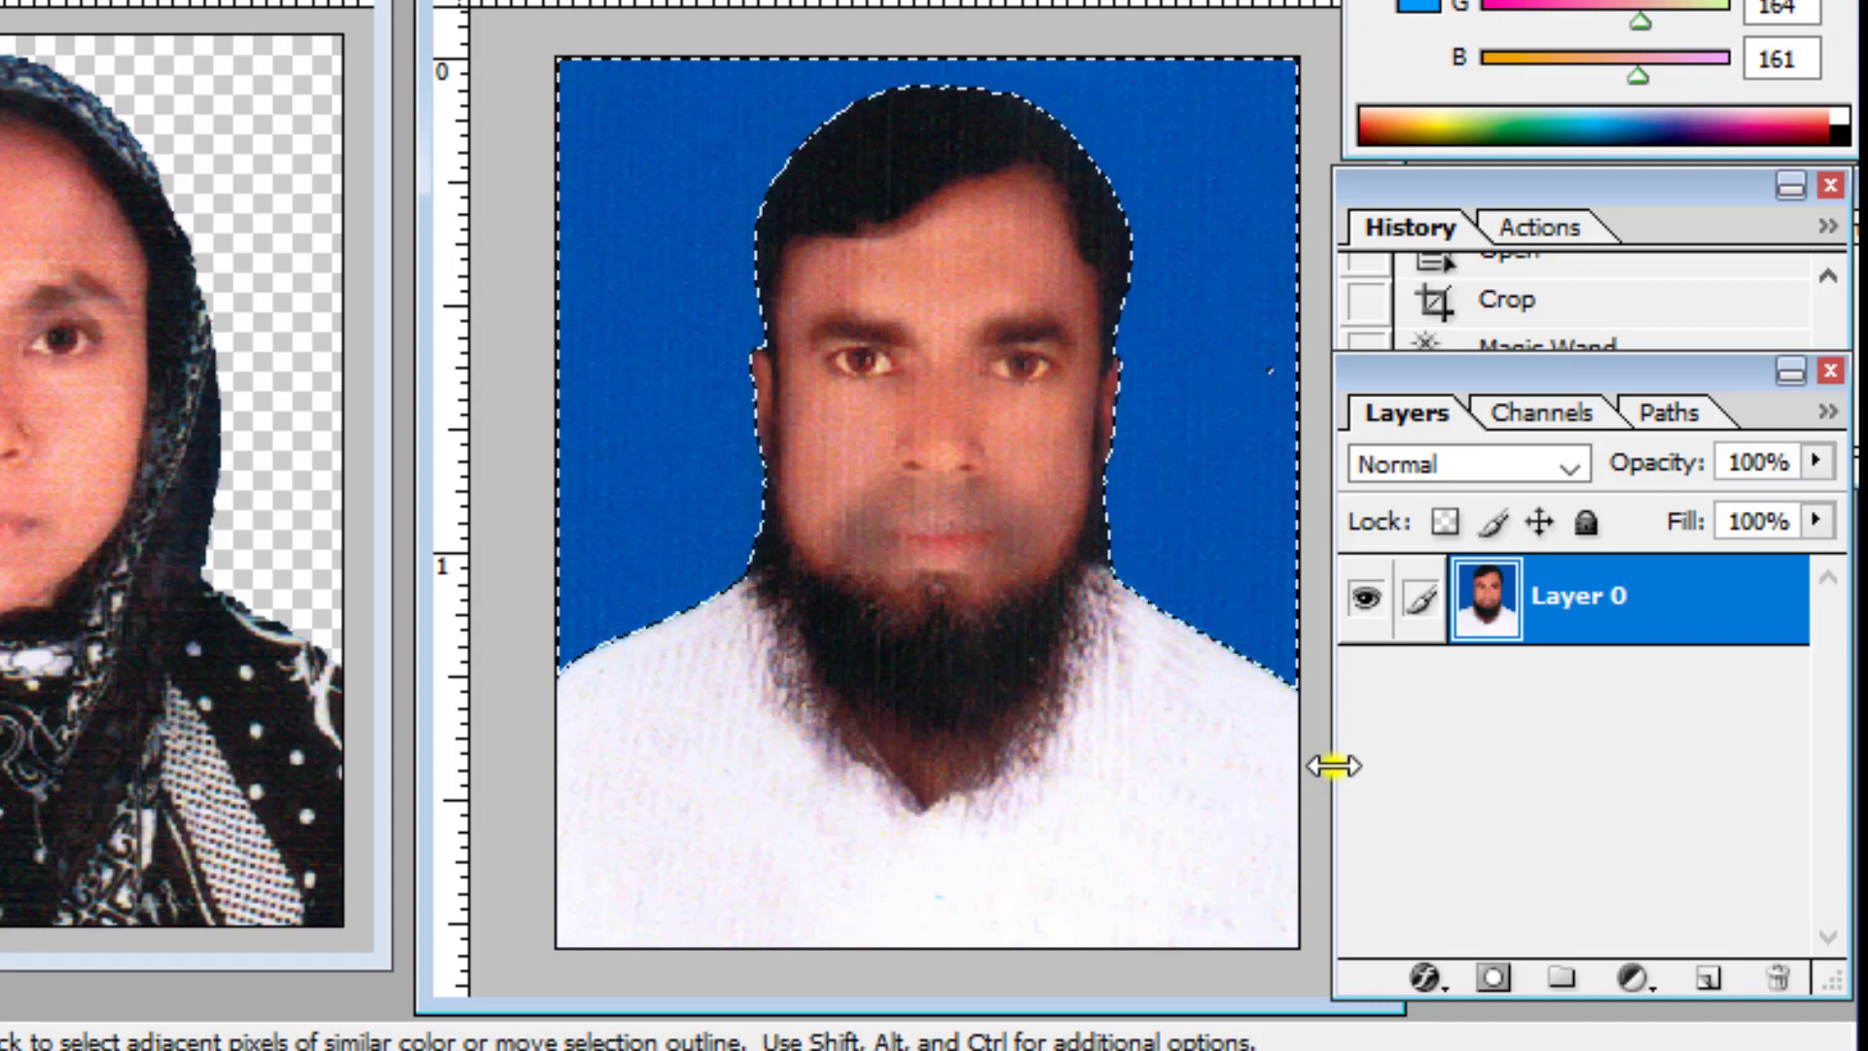
{"action": "key", "text": "Delete"}
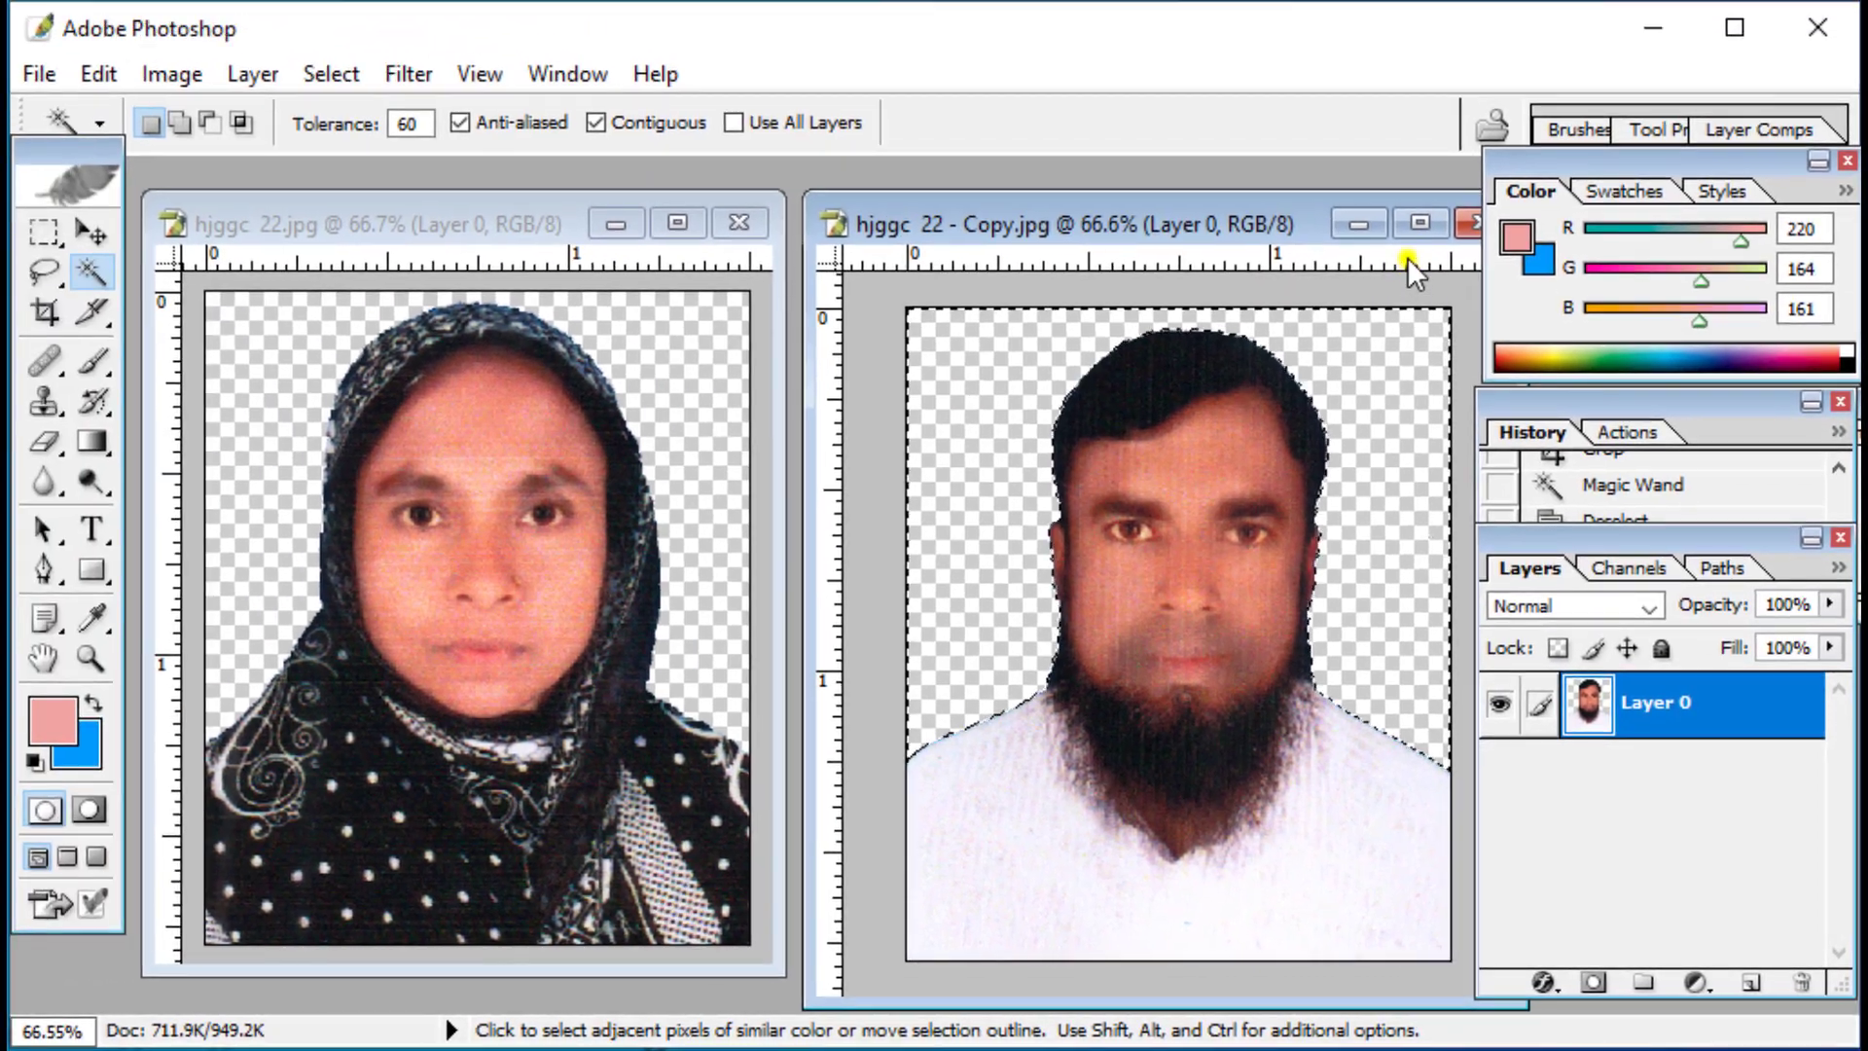
{"action": "left_click", "coordinate": [1415, 223]}
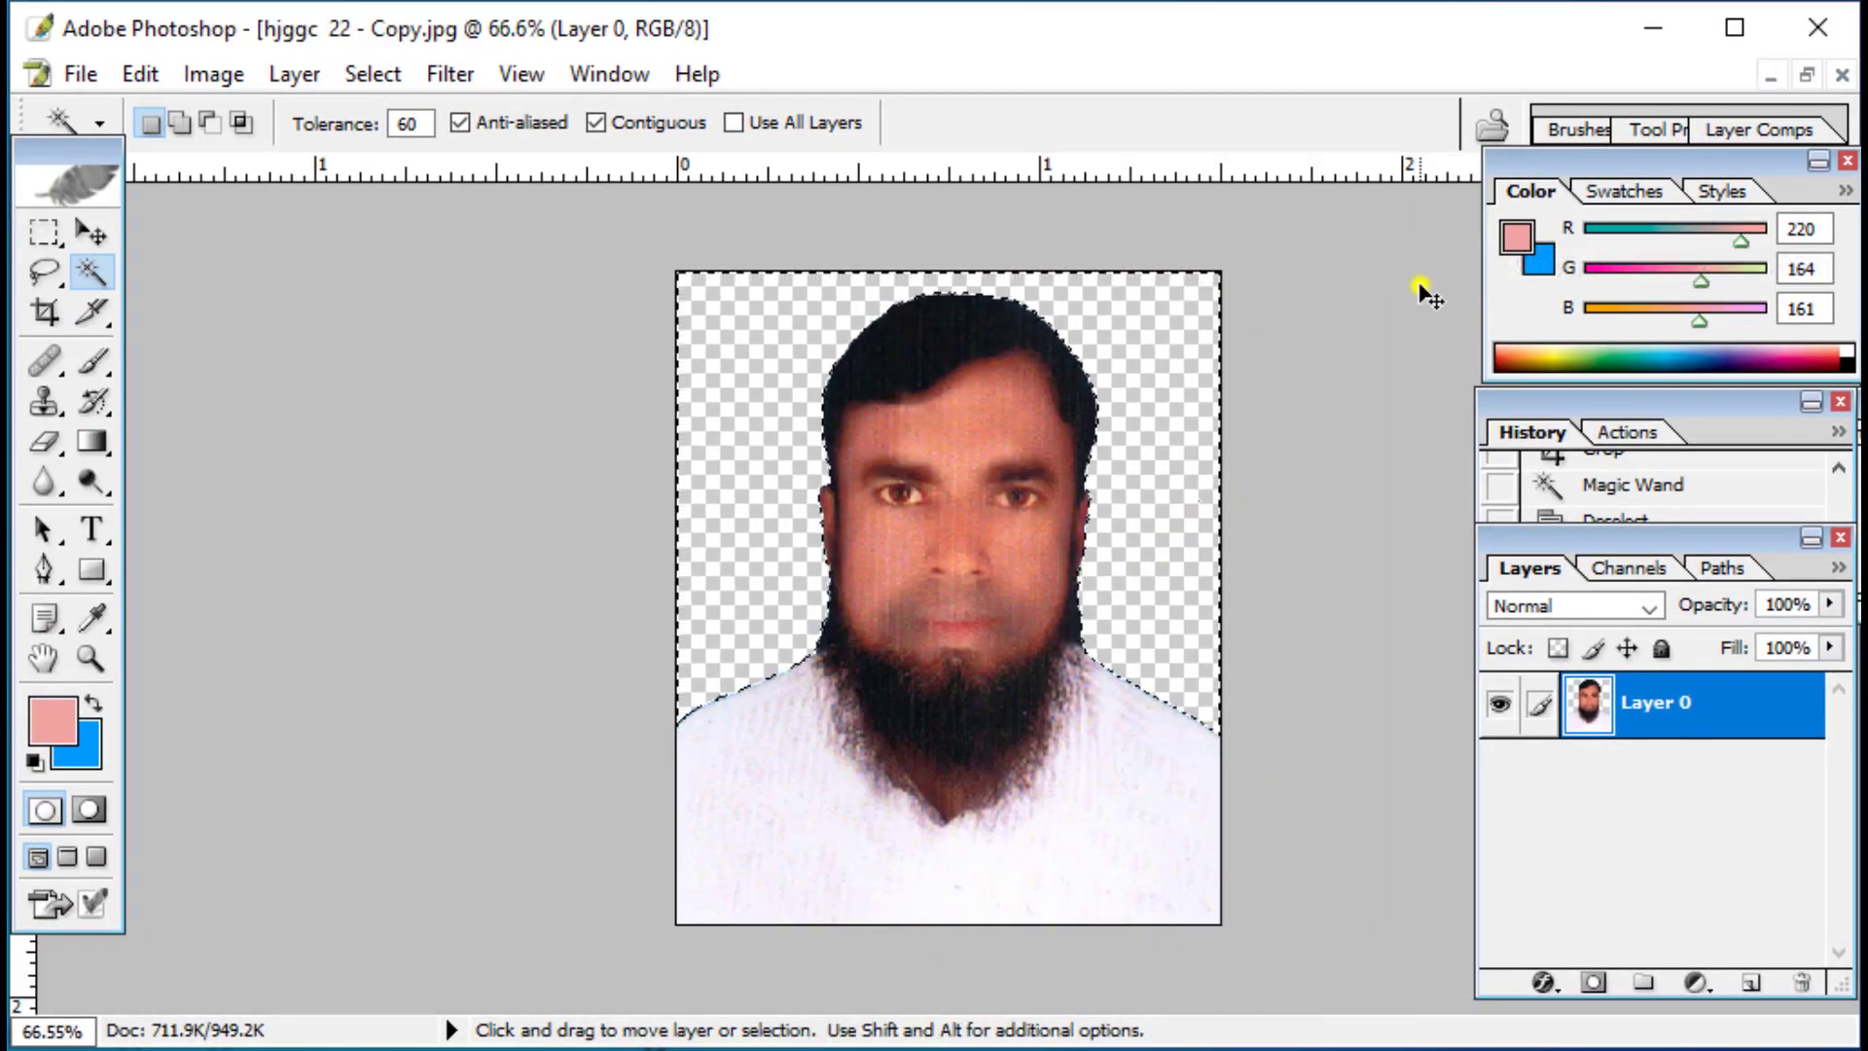
Step: Clear the selection and set the Crop tool to 1.8 in wide by 1.5 in high at 300 pixels/inch
{"action": "key", "text": "ctrl+d"}
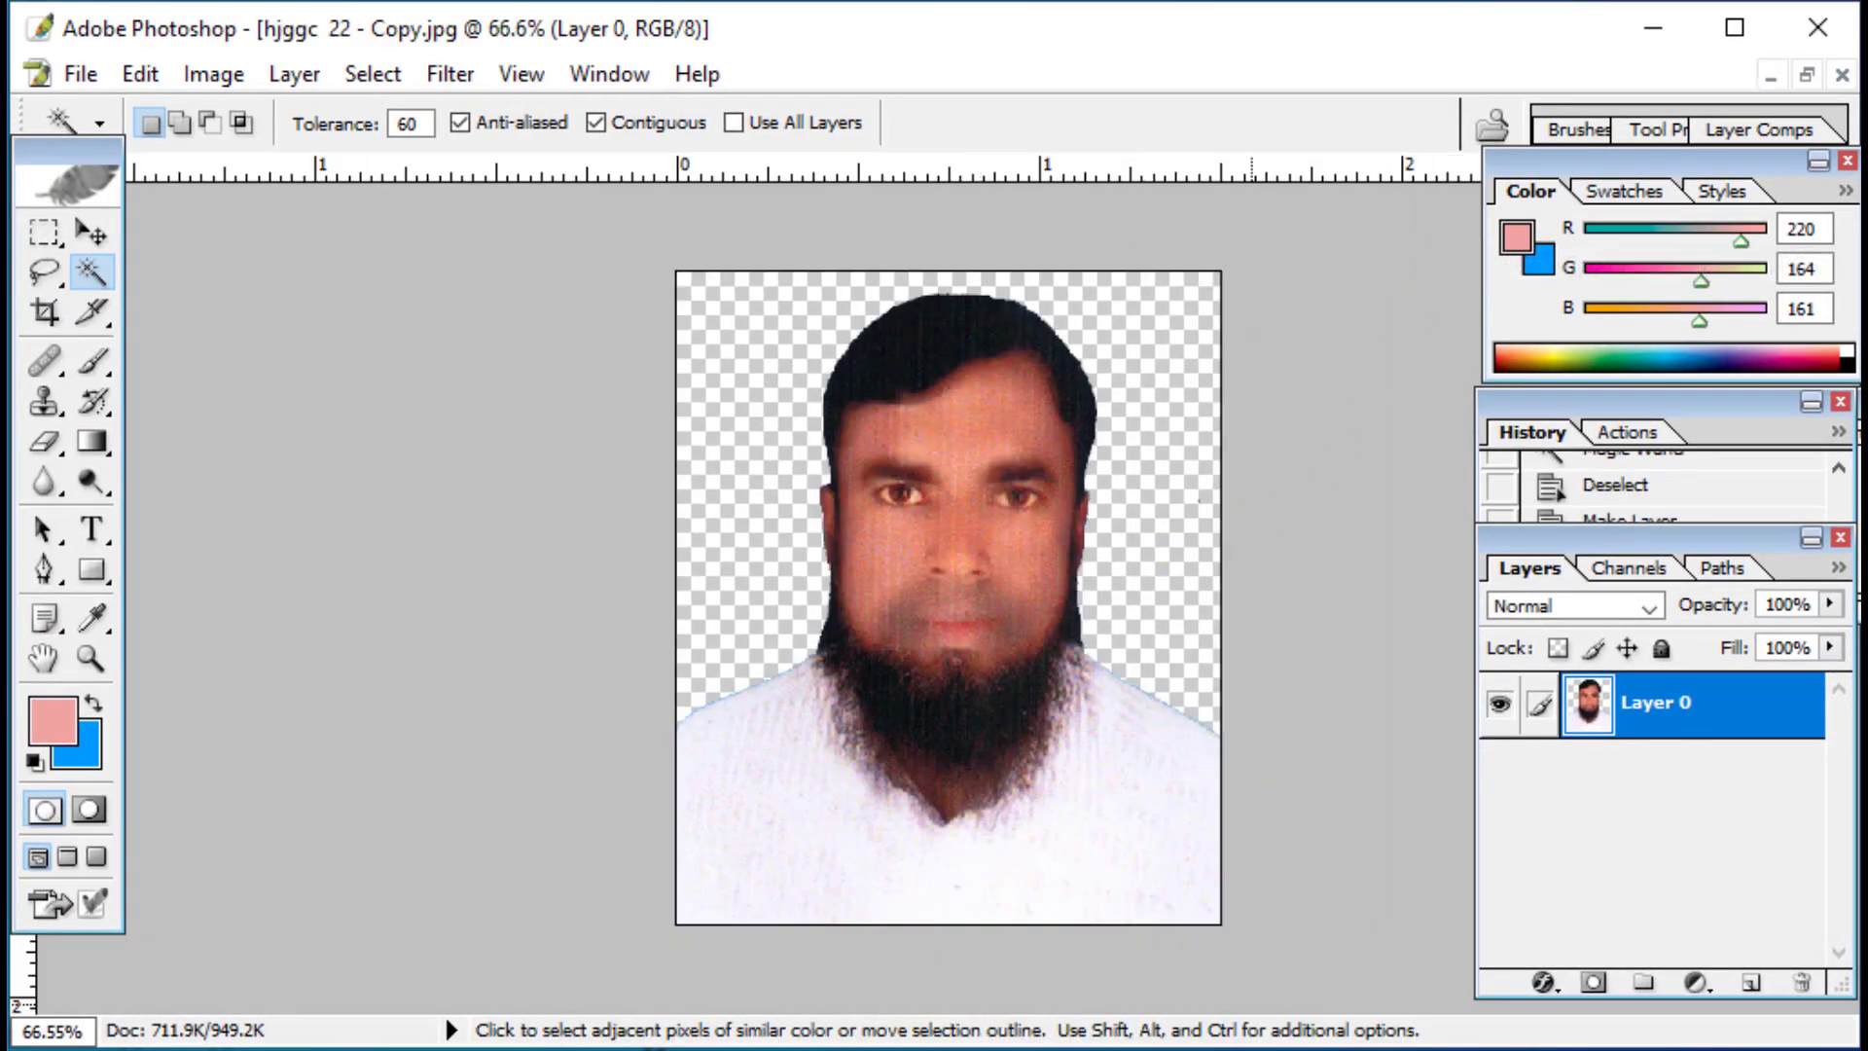
{"action": "key", "text": "c"}
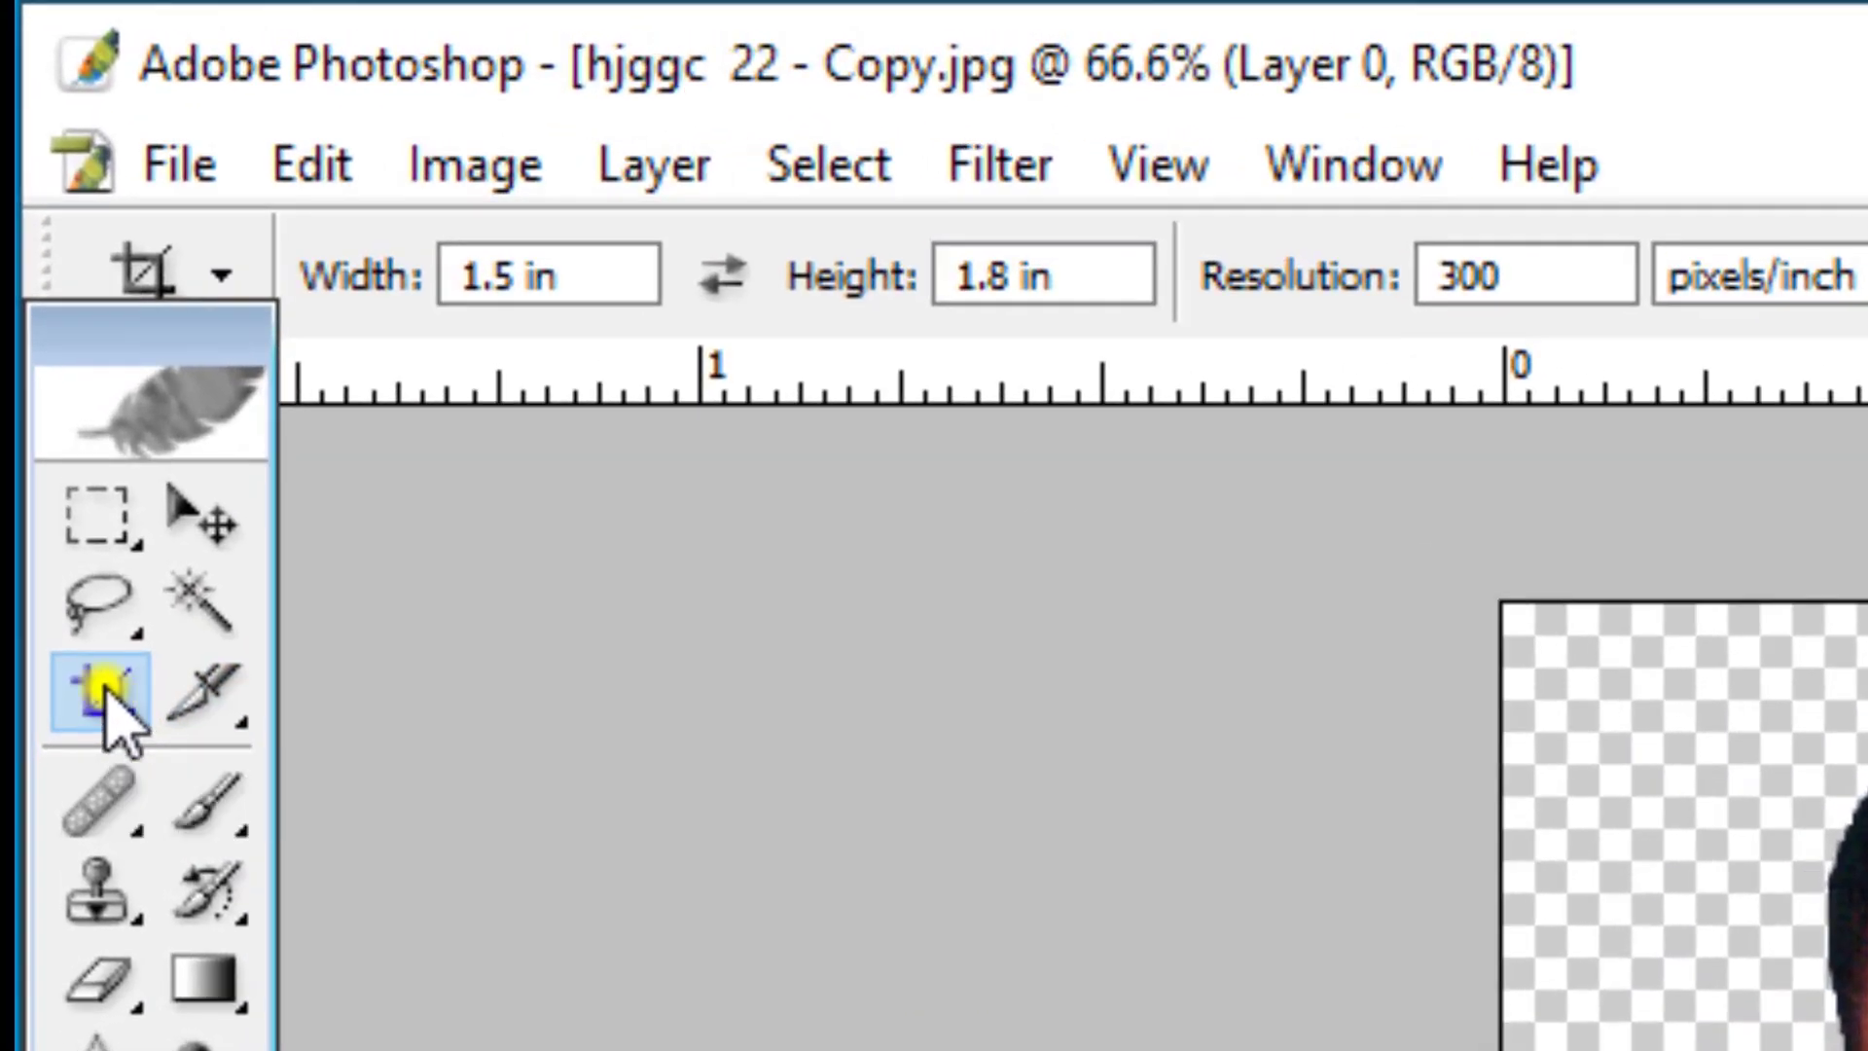
{"action": "key", "text": "Return"}
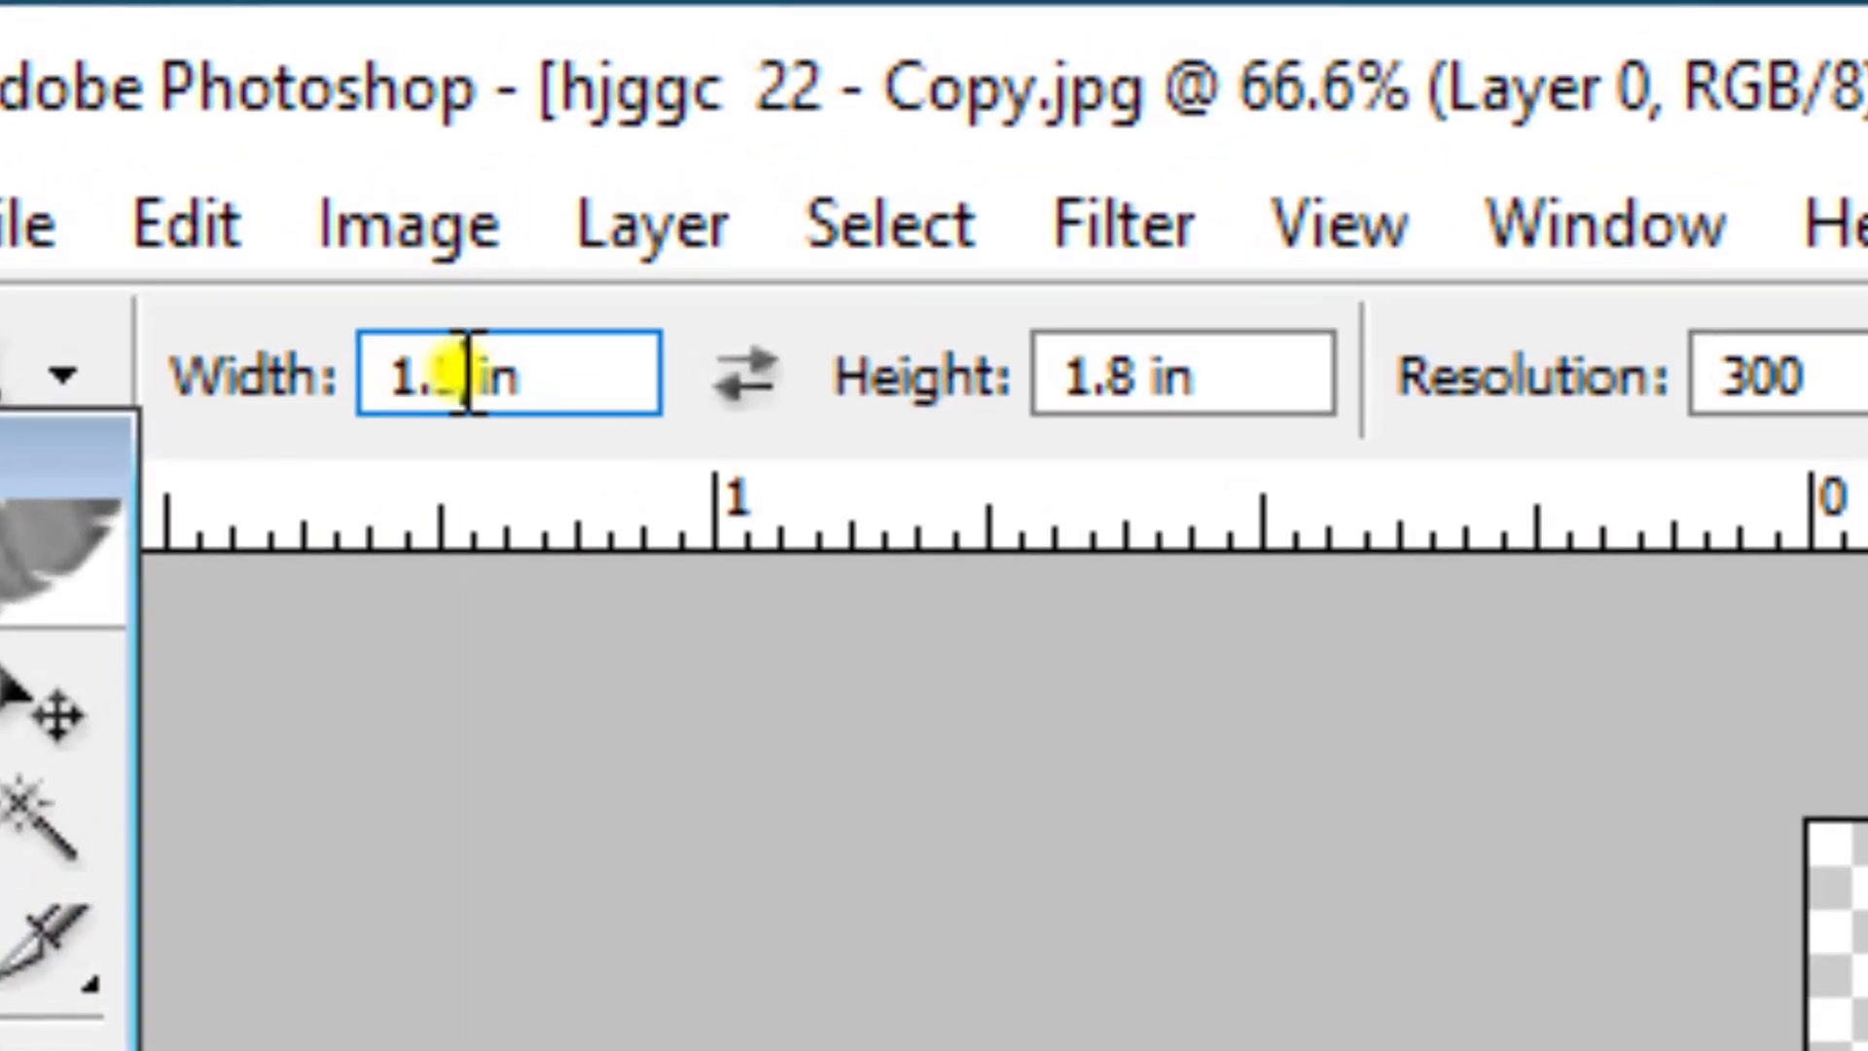
{"action": "left_click_drag", "start_coordinate": [1142, 381], "coordinate": [1063, 382]}
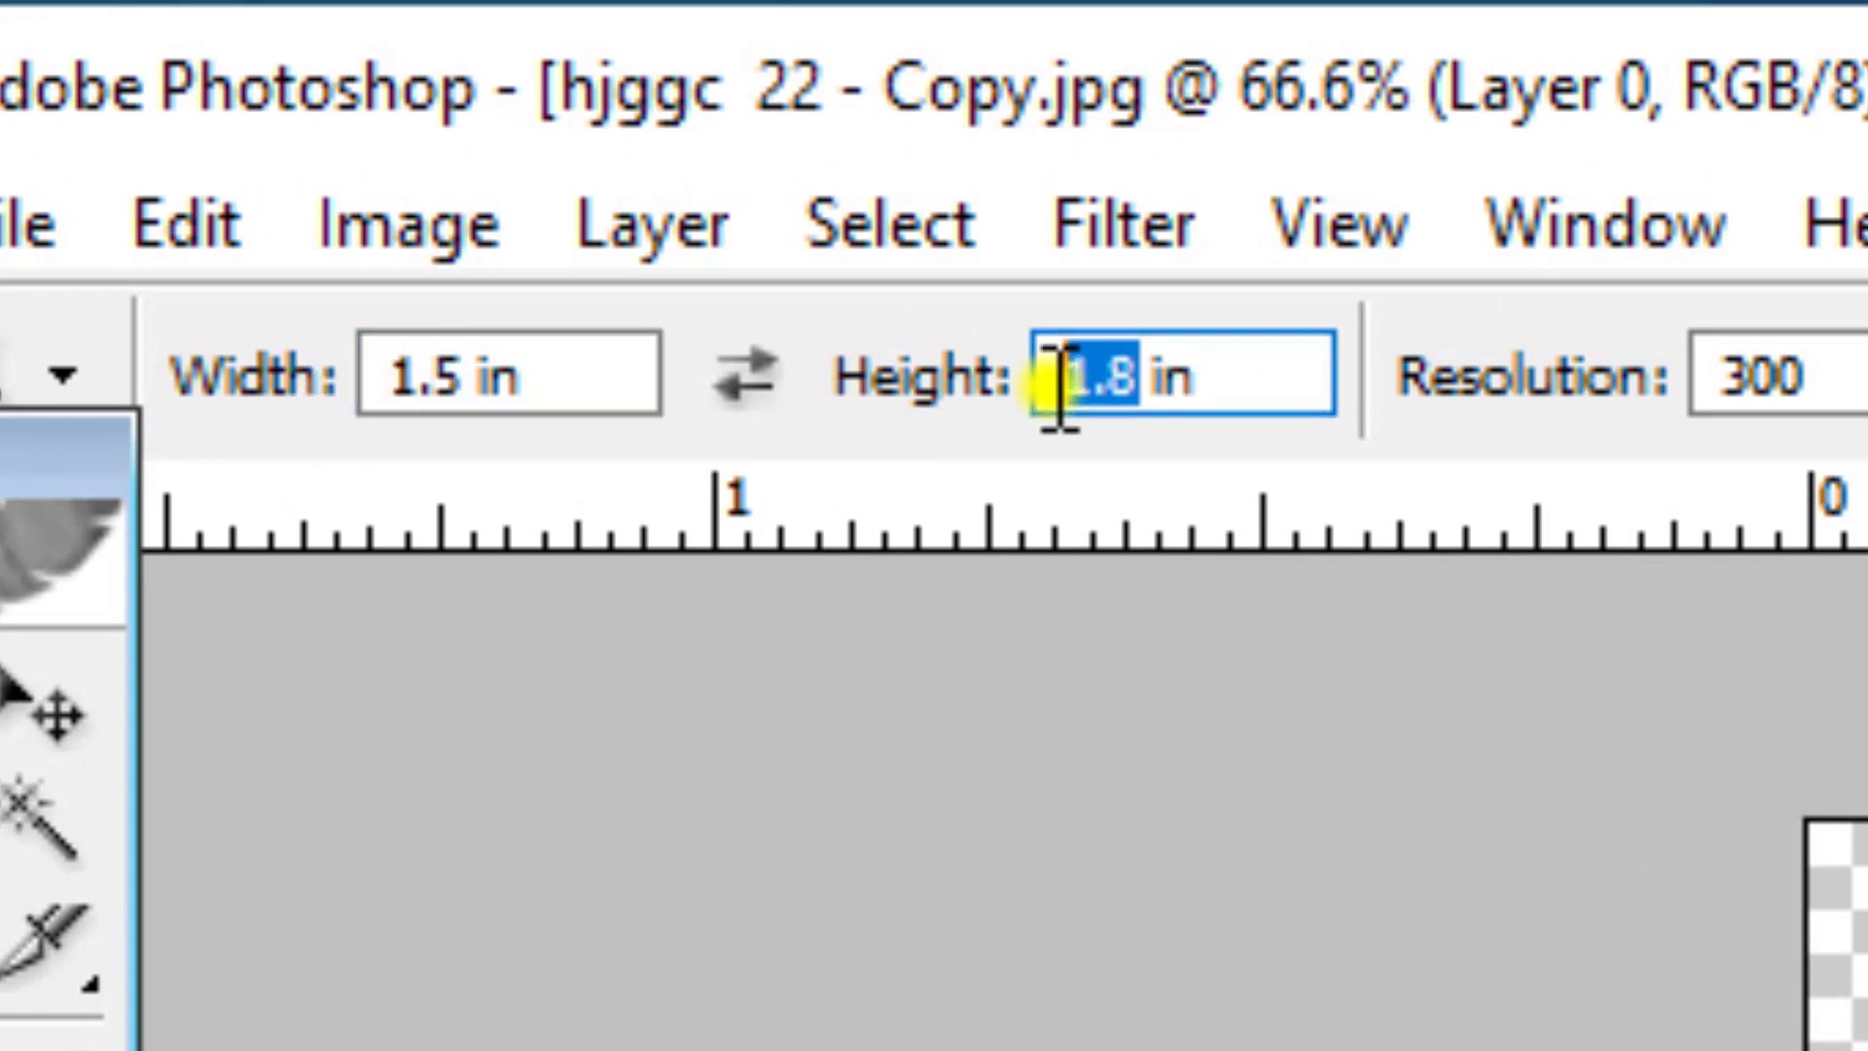
{"action": "key", "text": "Return"}
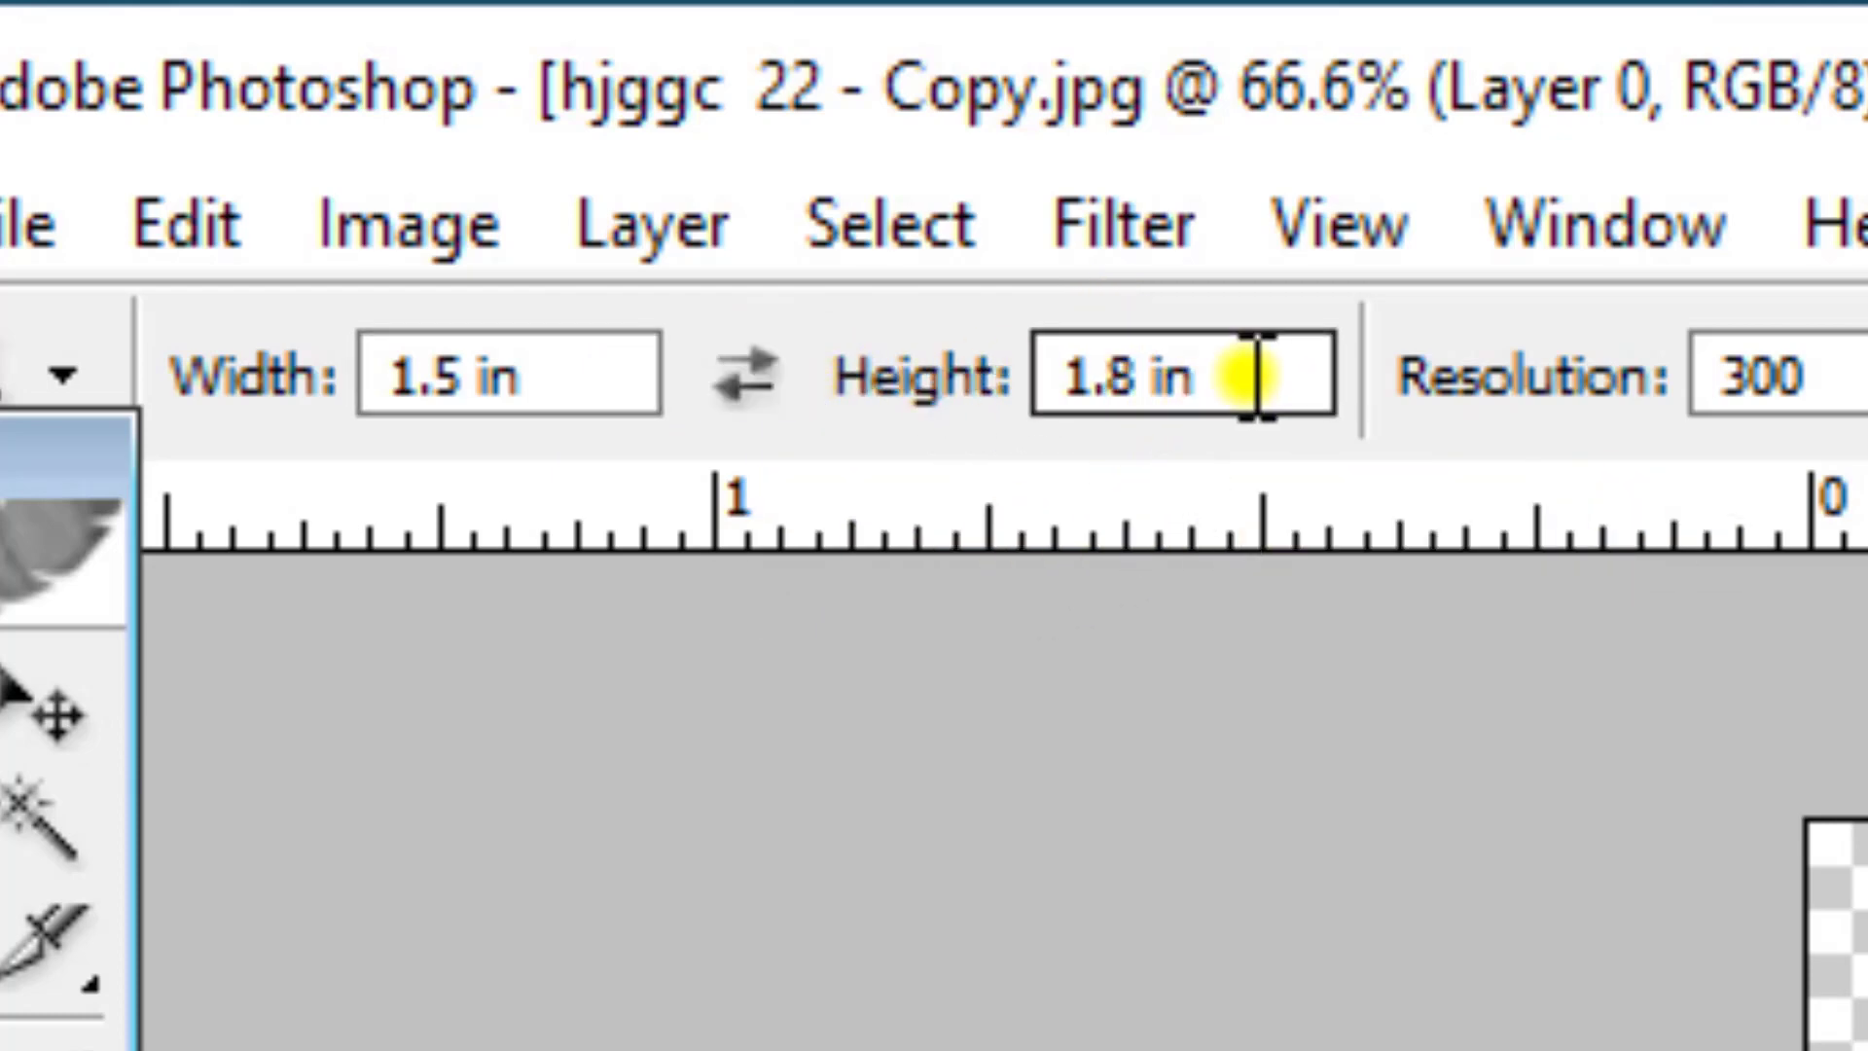
{"action": "left_click", "coordinate": [744, 384]}
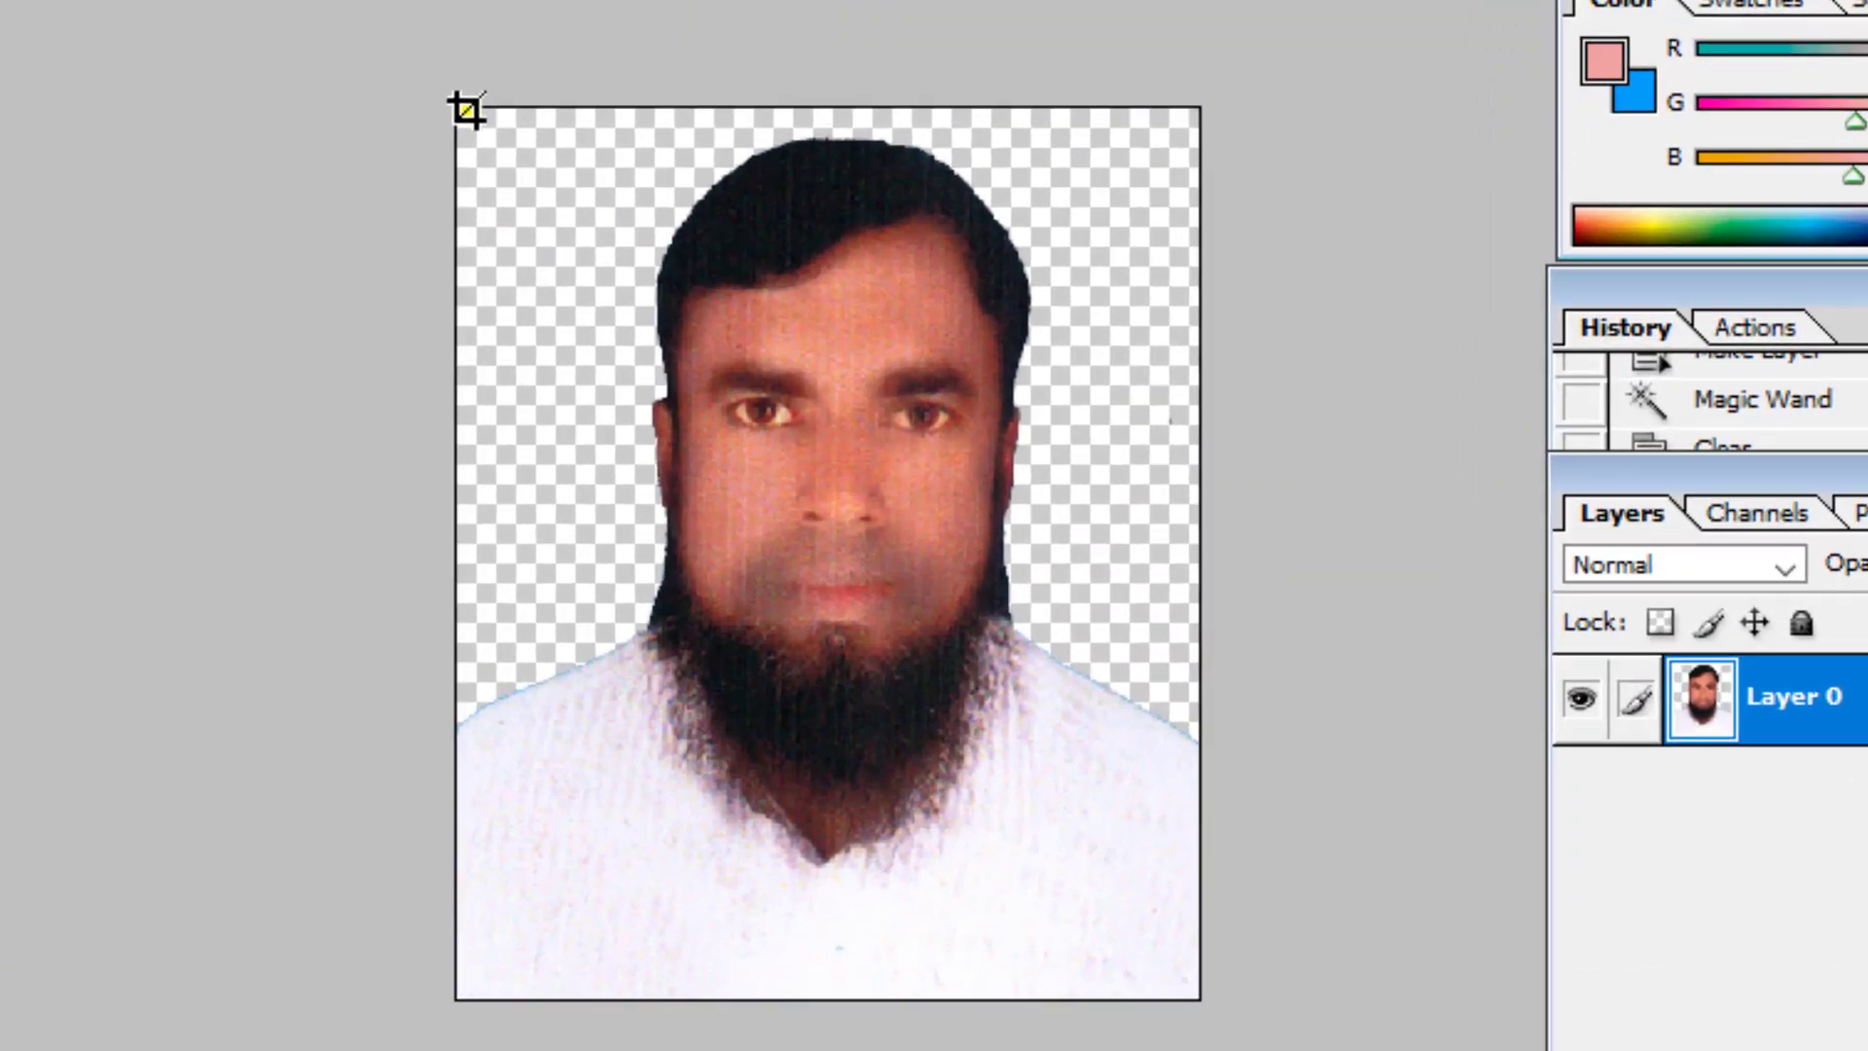
Step: Crop from the man's upper-left image corner, extending the frame past the right edge to add empty canvas beside him at full height
{"action": "left_click_drag", "start_coordinate": [888, 449], "coordinate": [1265, 731]}
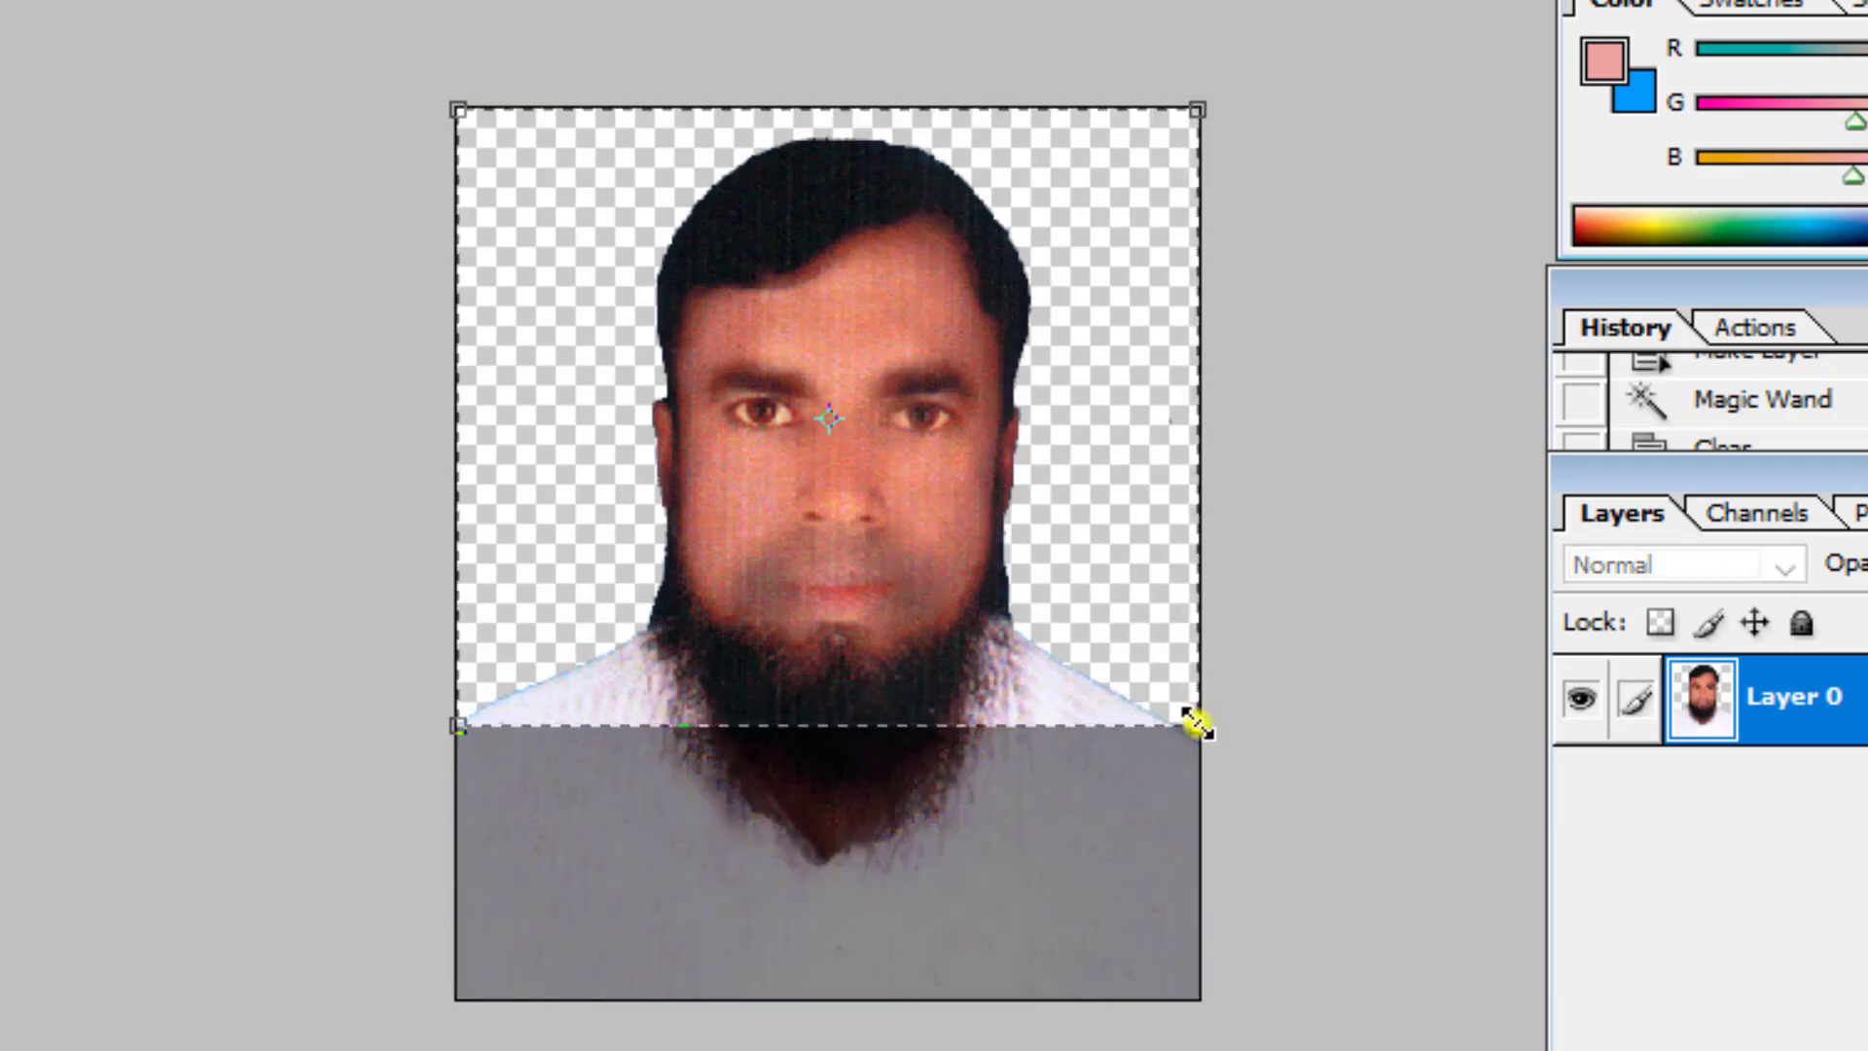
{"action": "left_click_drag", "start_coordinate": [1196, 723], "coordinate": [1525, 1002]}
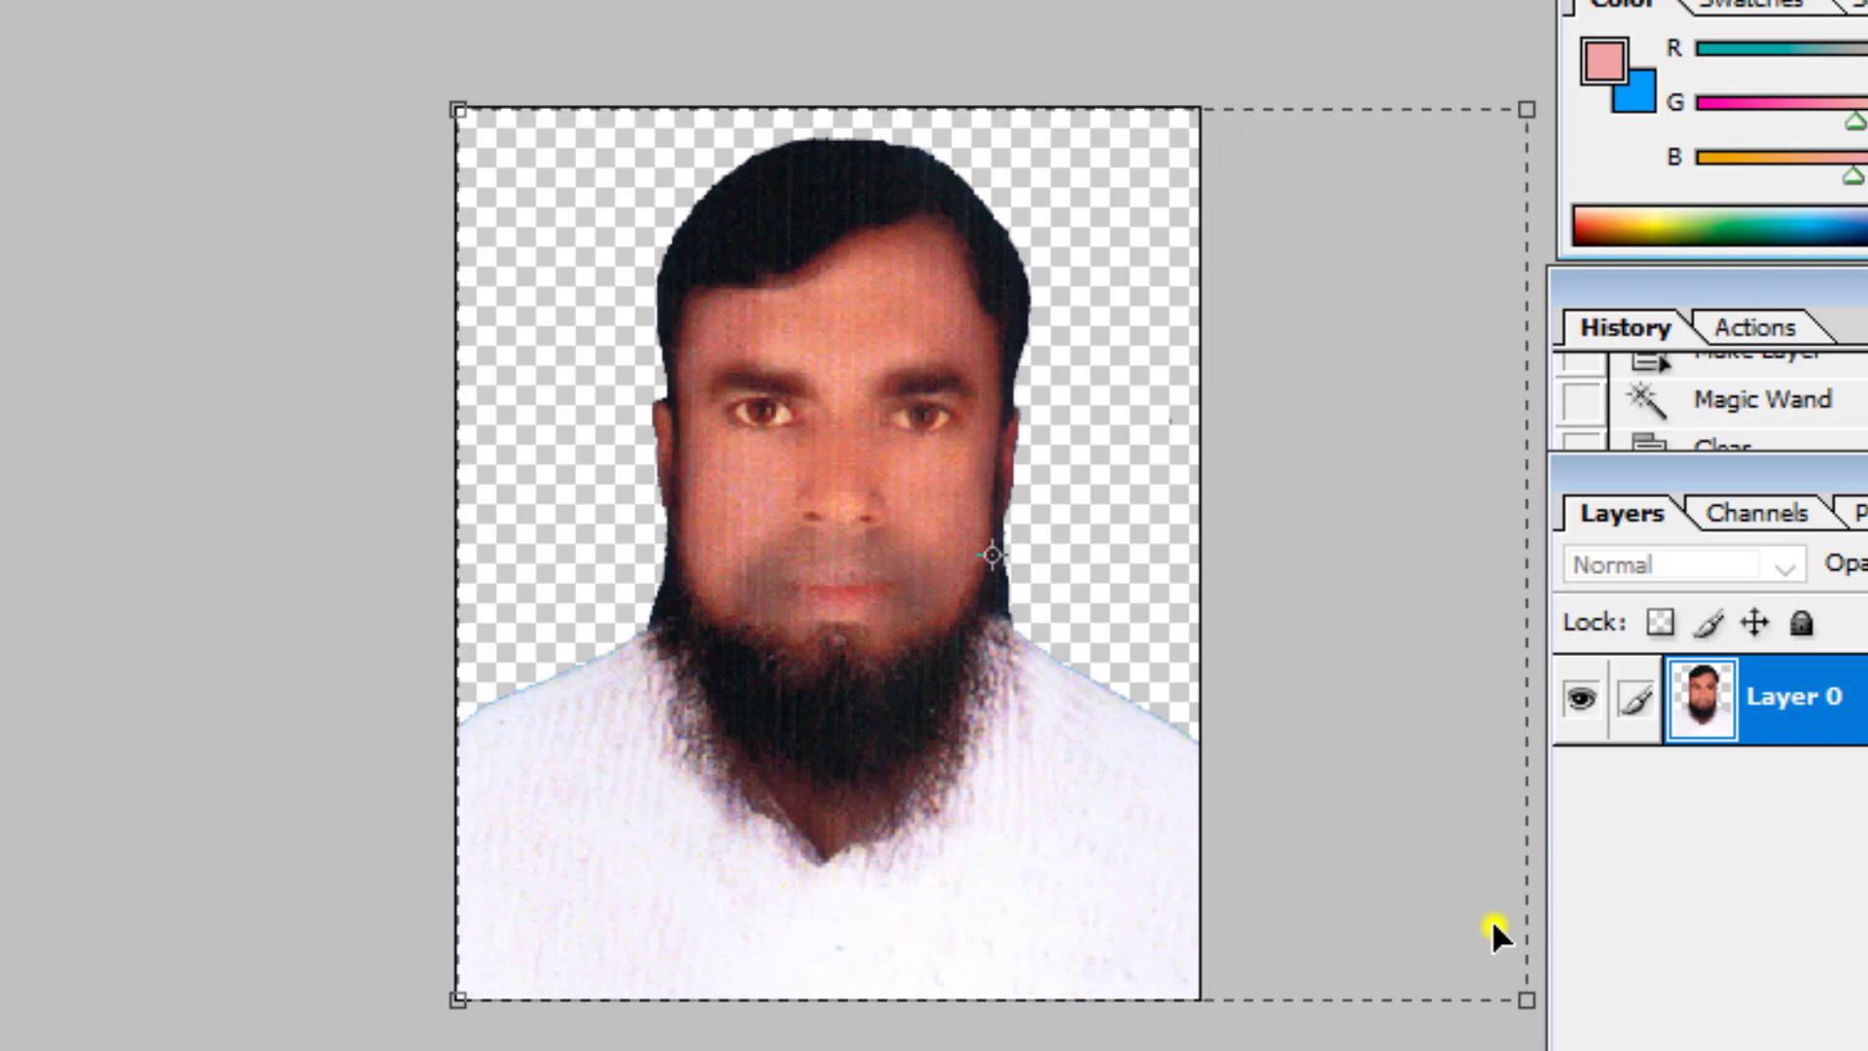
{"action": "key", "text": "Return"}
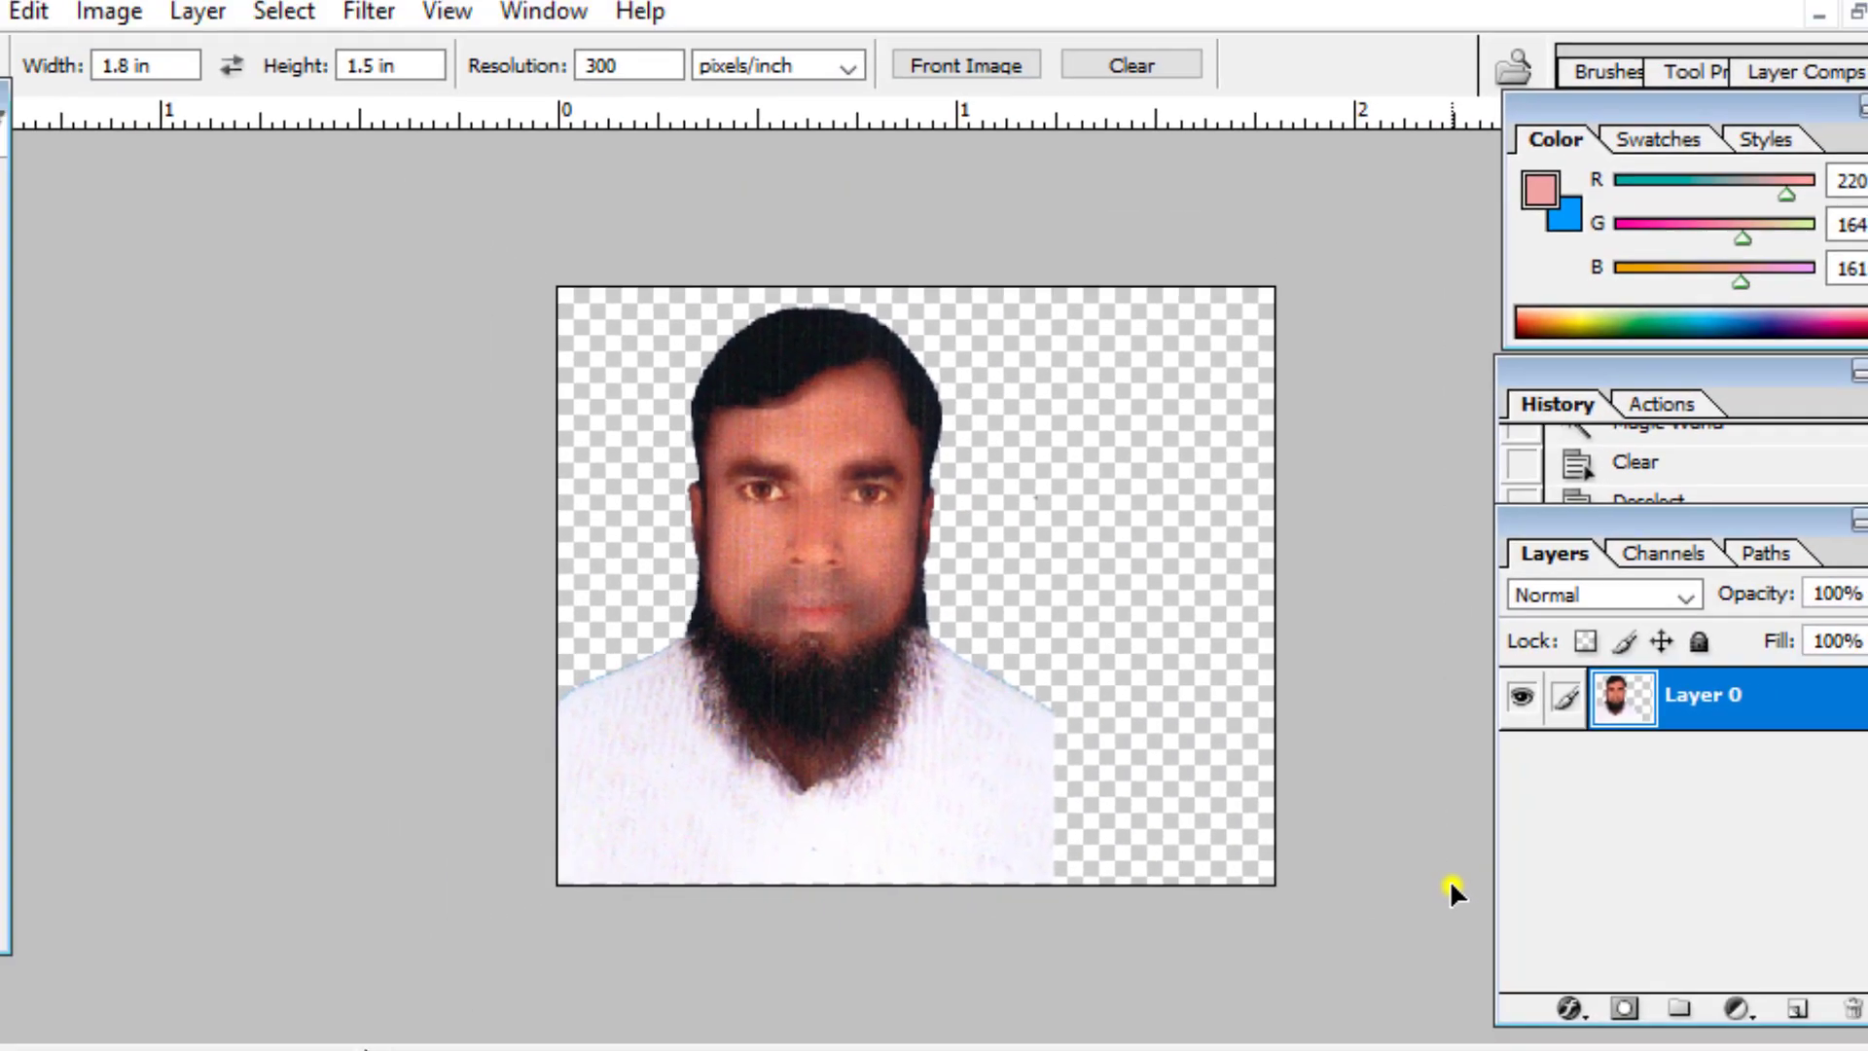
Step: Copy the woman's cutout from hjggc 22.jpg into the empty area of hjggc 22 - Copy.jpg and maximize that document window
{"action": "key", "text": "v"}
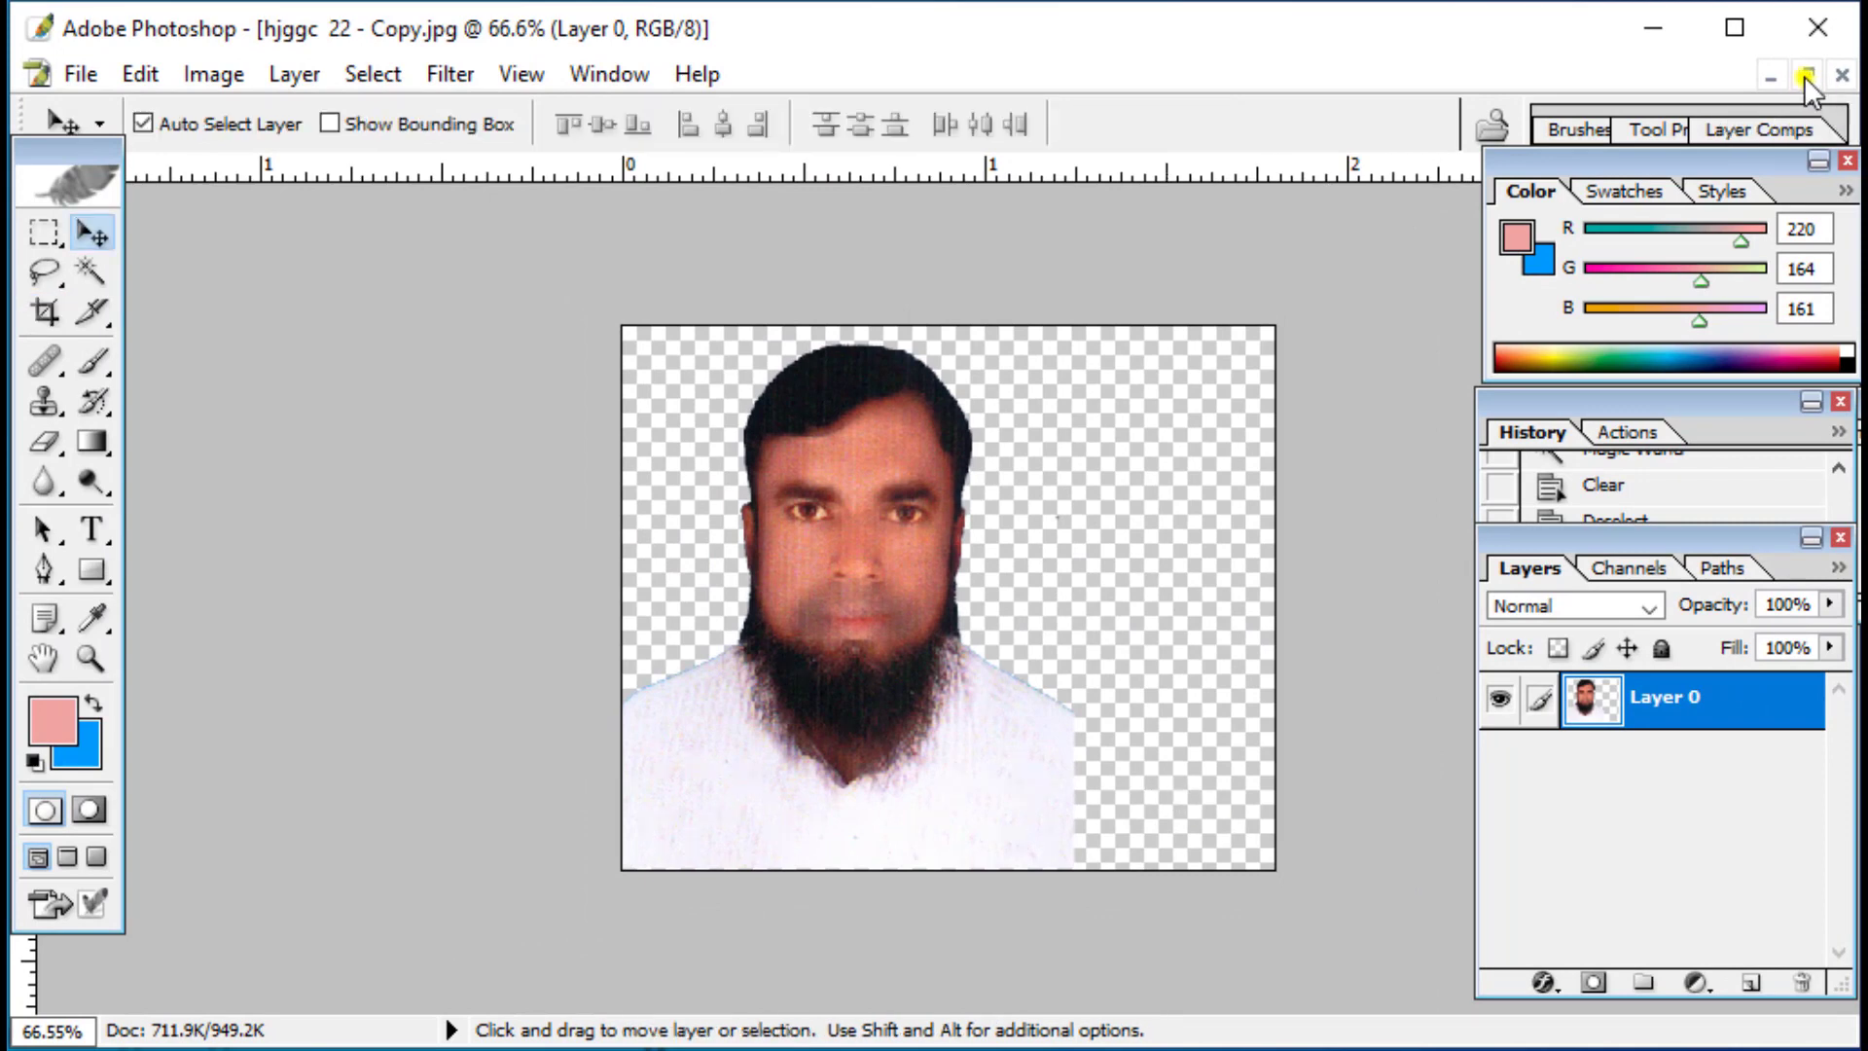
{"action": "left_click", "coordinate": [1806, 76]}
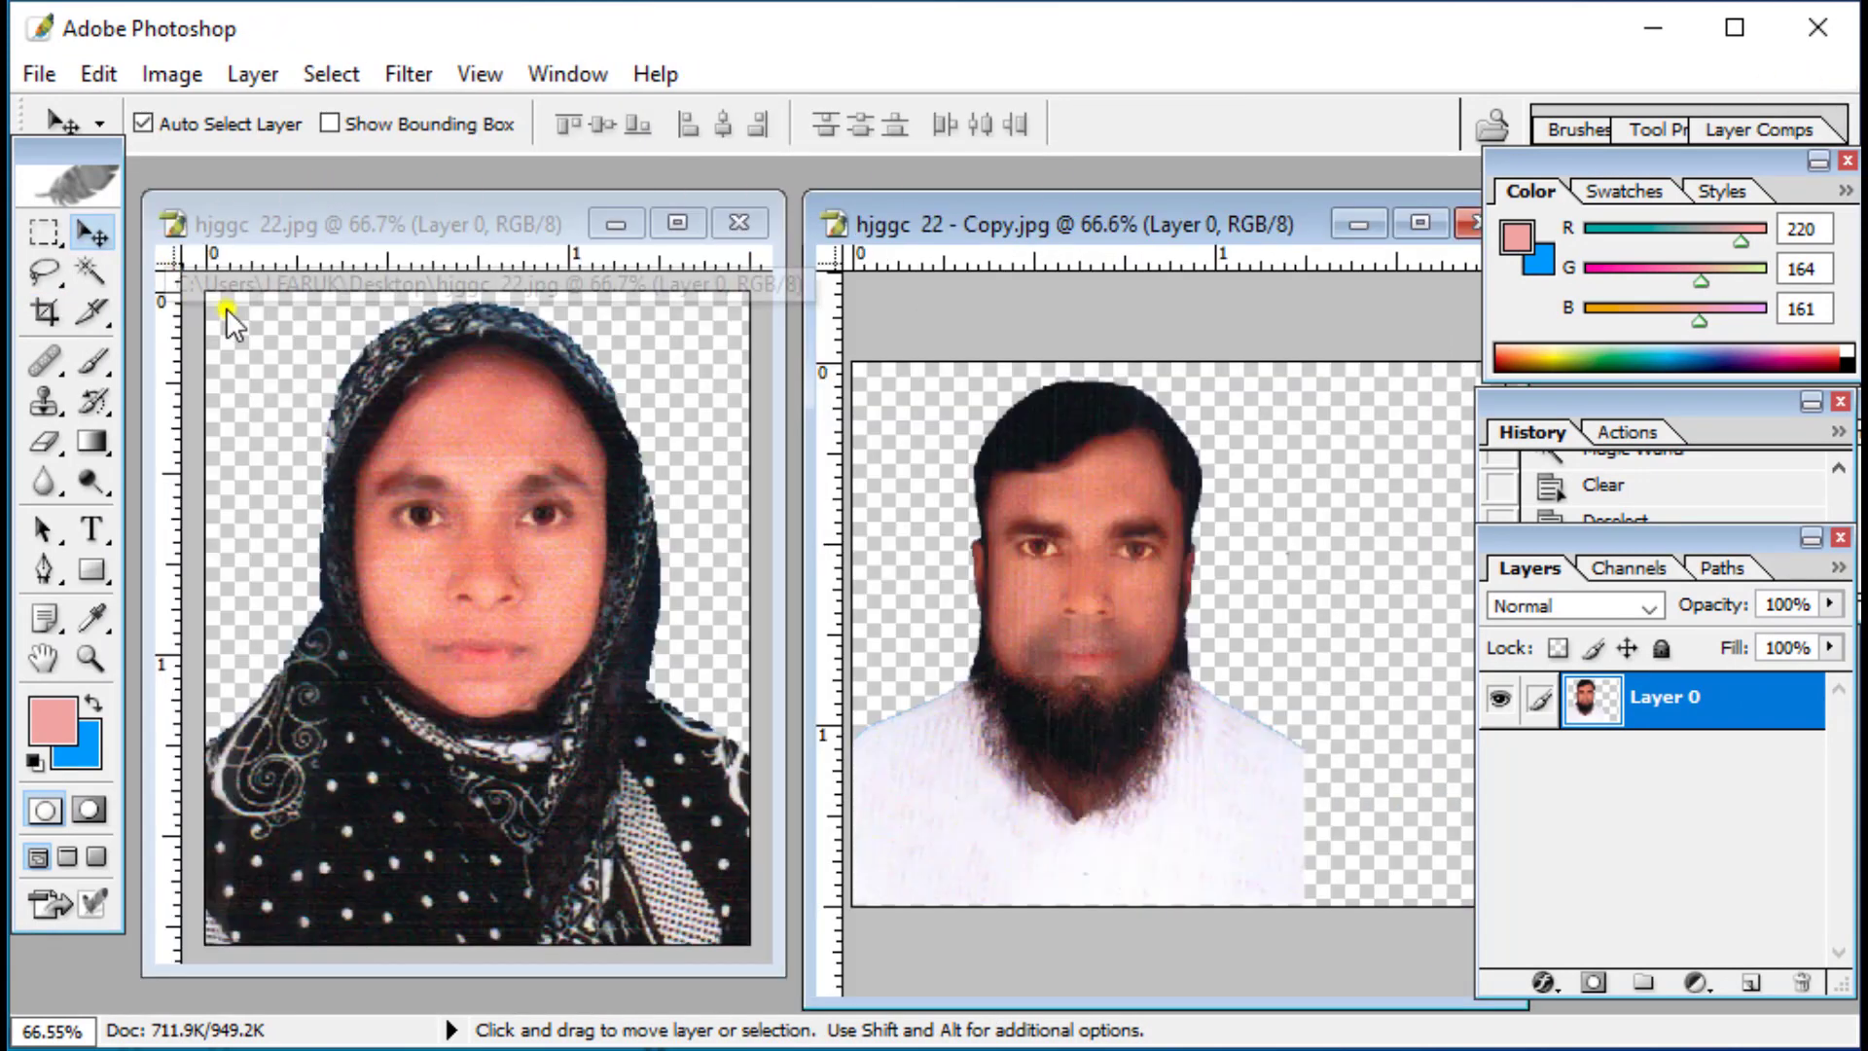
{"action": "left_click", "coordinate": [501, 505]}
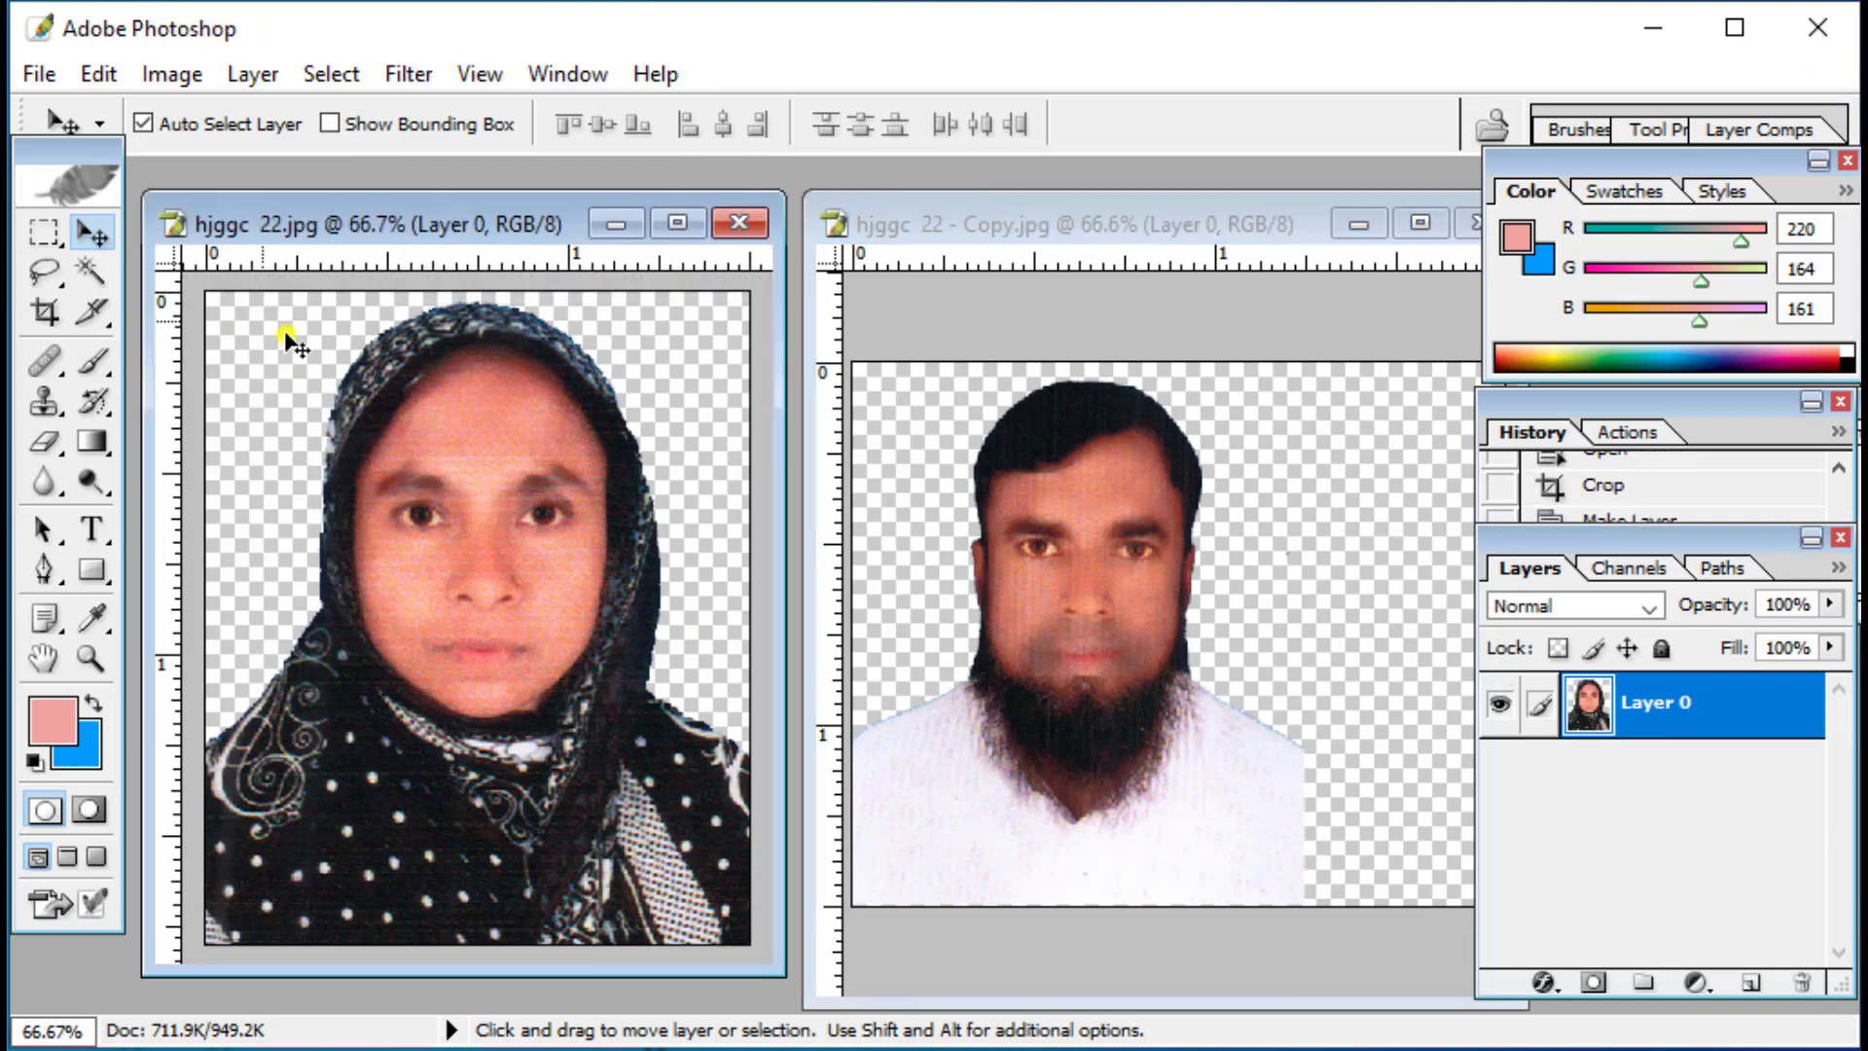
{"action": "left_click_drag", "start_coordinate": [442, 453], "coordinate": [1027, 551]}
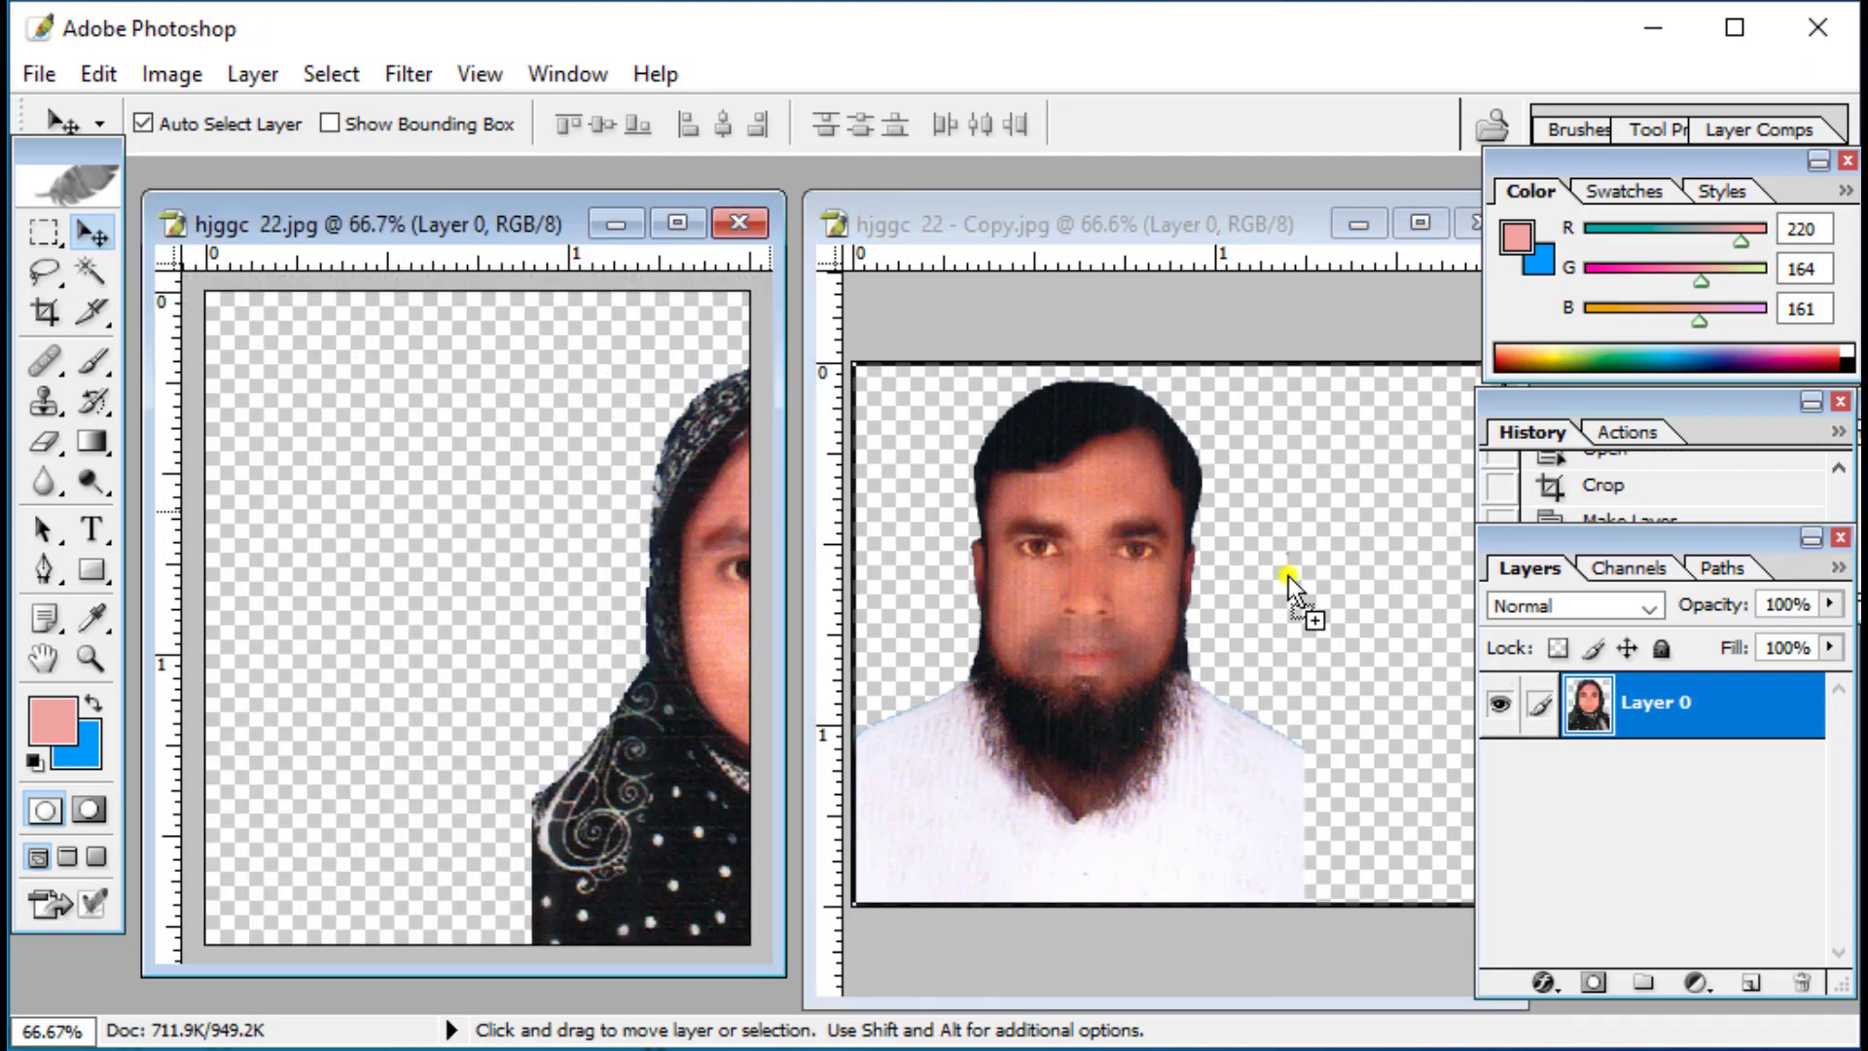
{"action": "left_click_drag", "start_coordinate": [1288, 576], "coordinate": [1294, 576]}
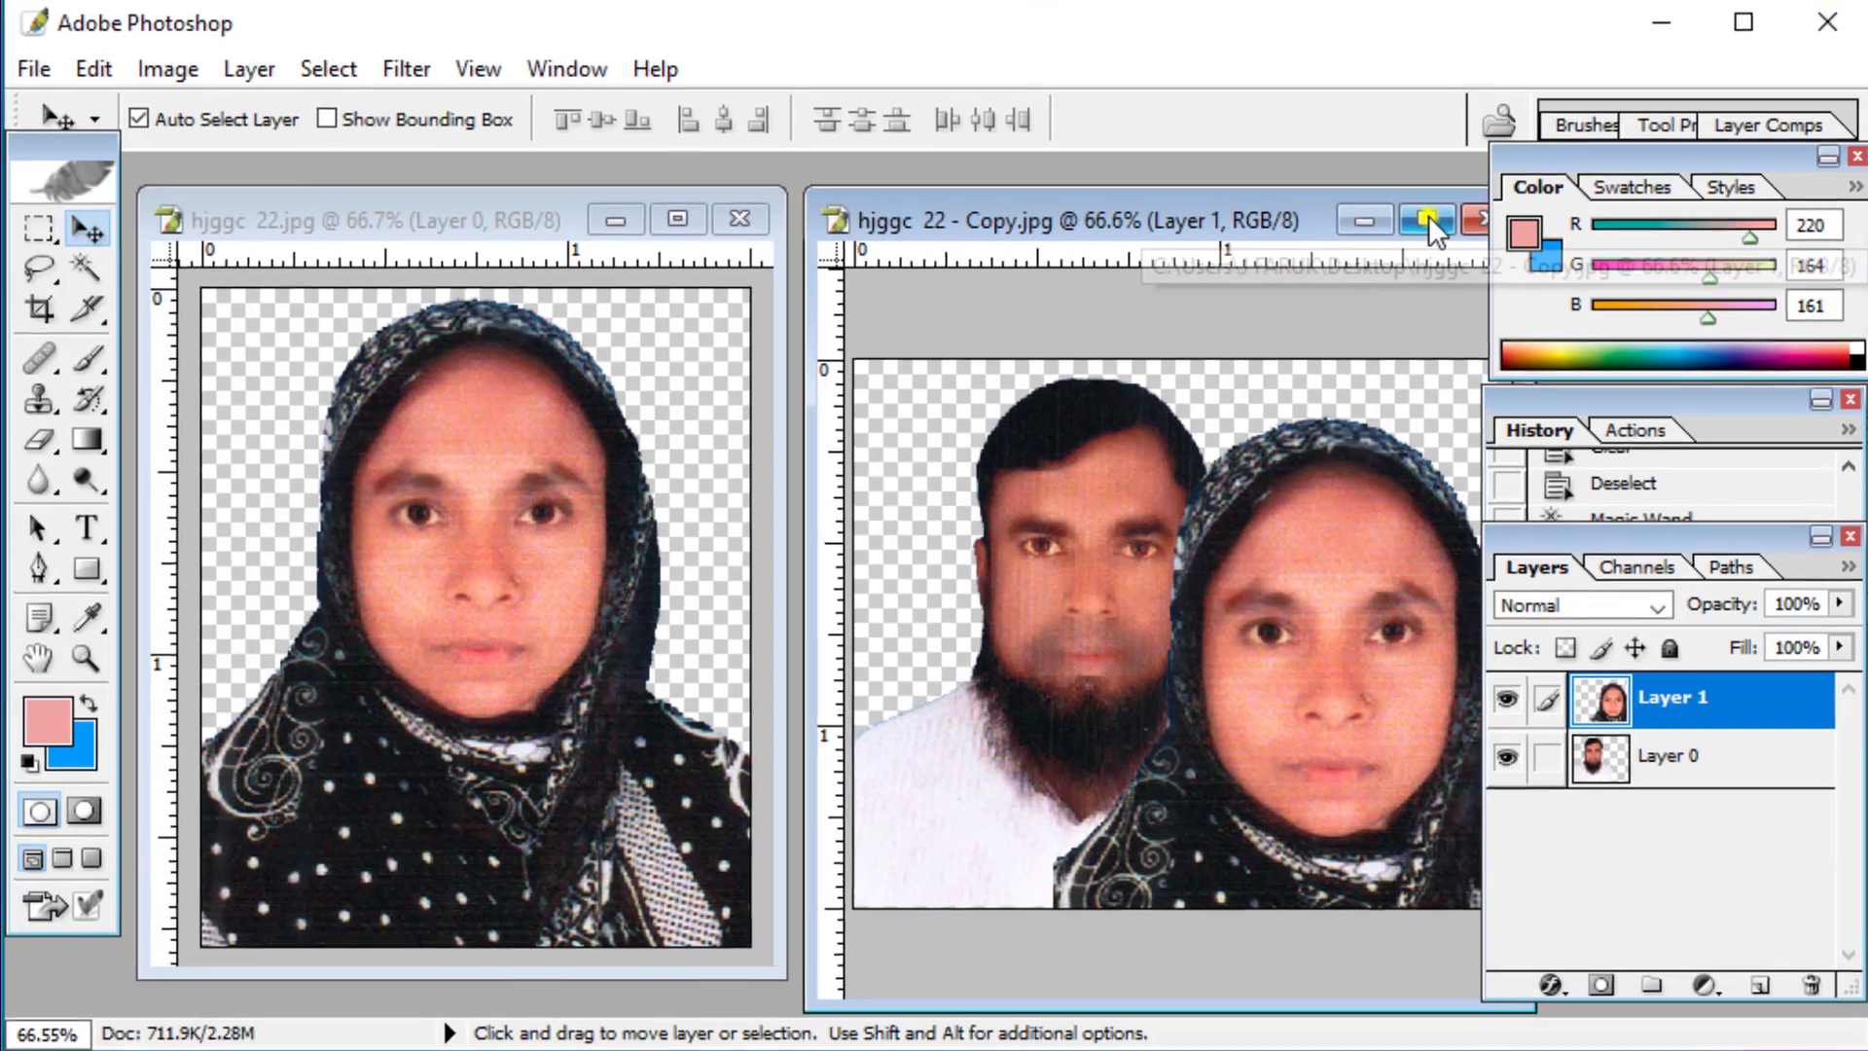
{"action": "left_click", "coordinate": [1420, 226]}
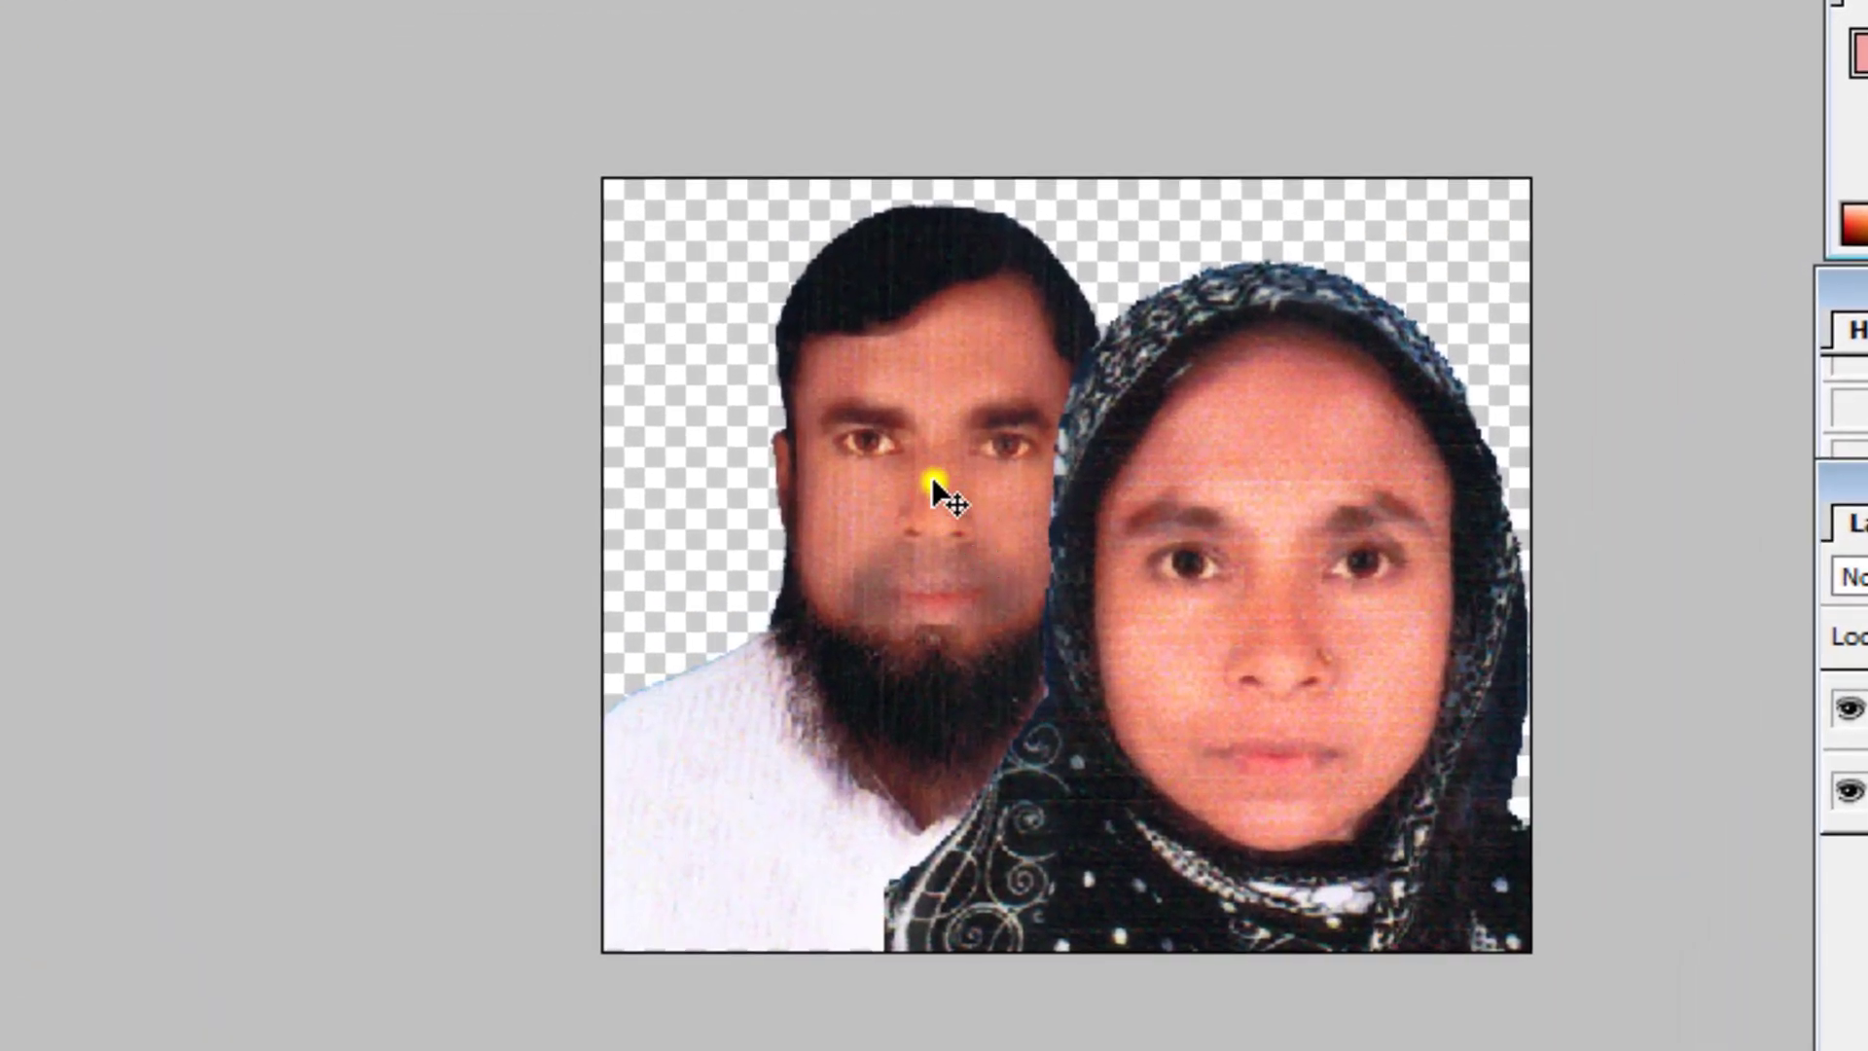
Step: Move the two portraits apart and scale the man's portrait down proportionally with Free Transform
{"action": "left_click_drag", "start_coordinate": [932, 481], "coordinate": [895, 533]}
{"action": "left_click_drag", "start_coordinate": [1213, 580], "coordinate": [1233, 572]}
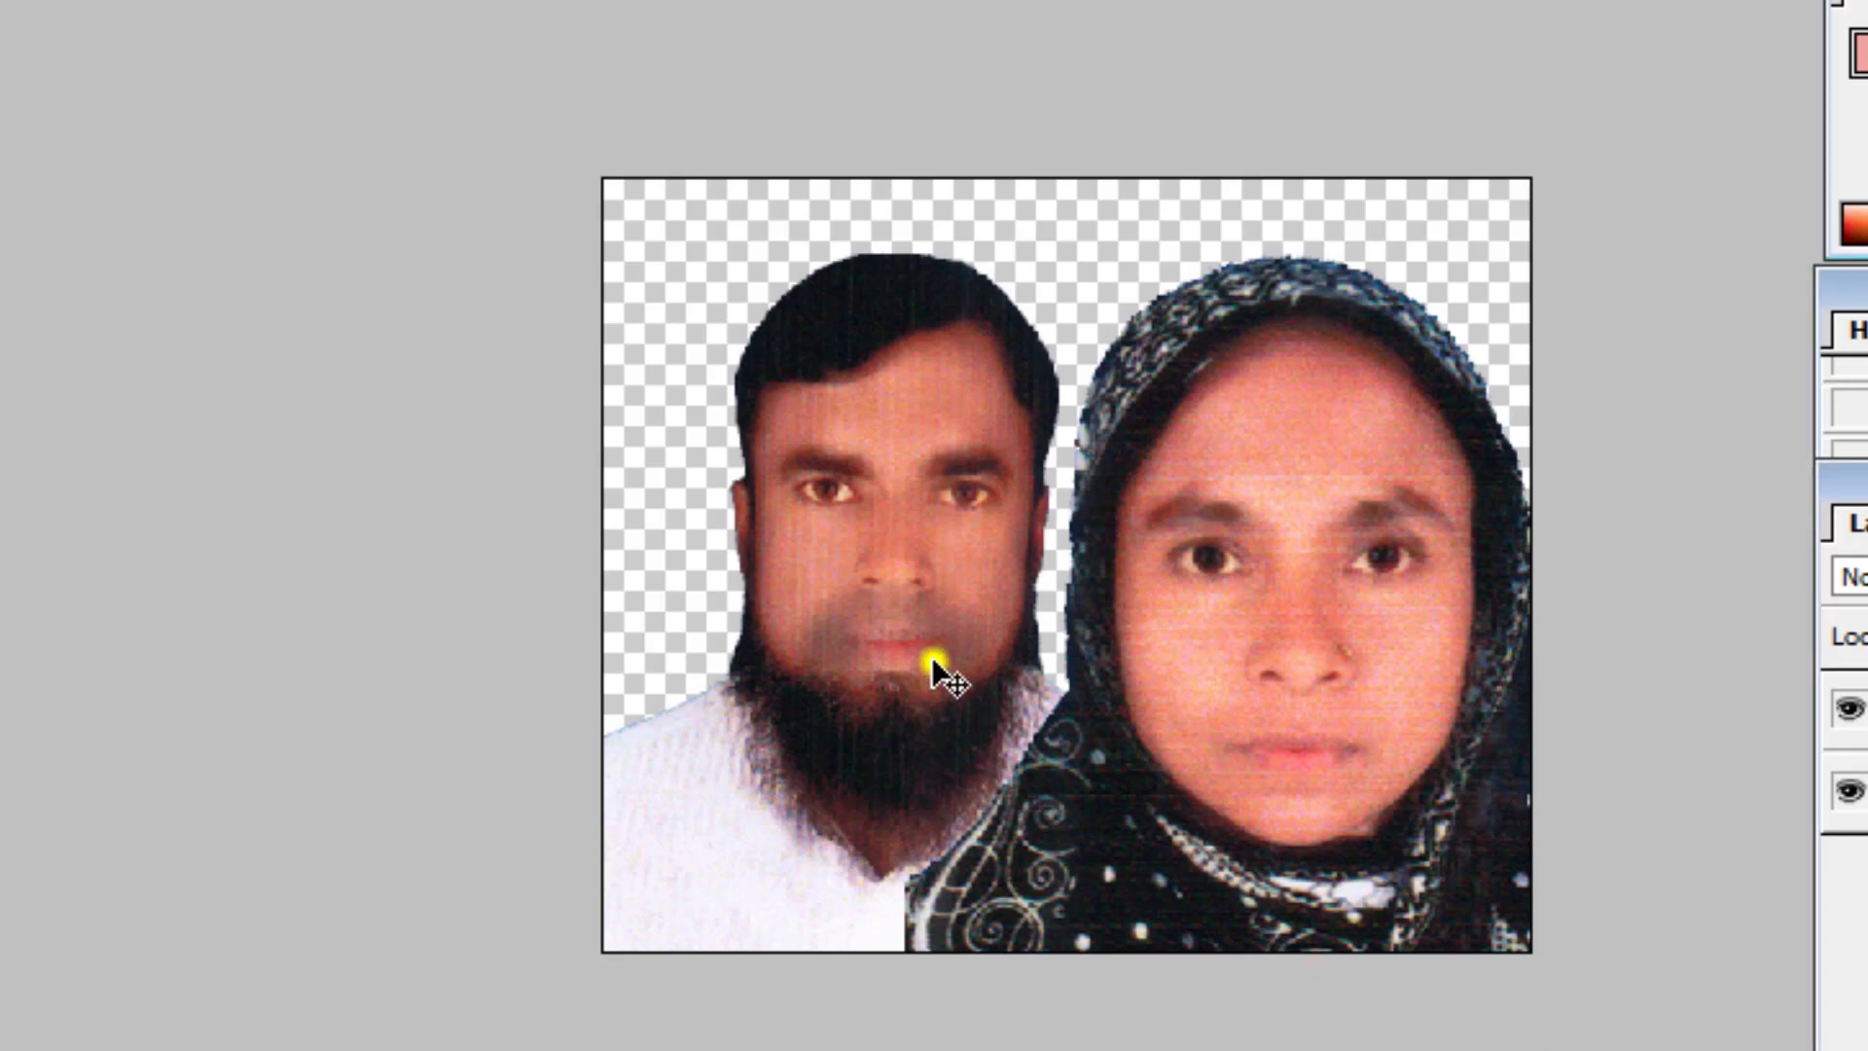
{"action": "key", "text": "ctrl+t"}
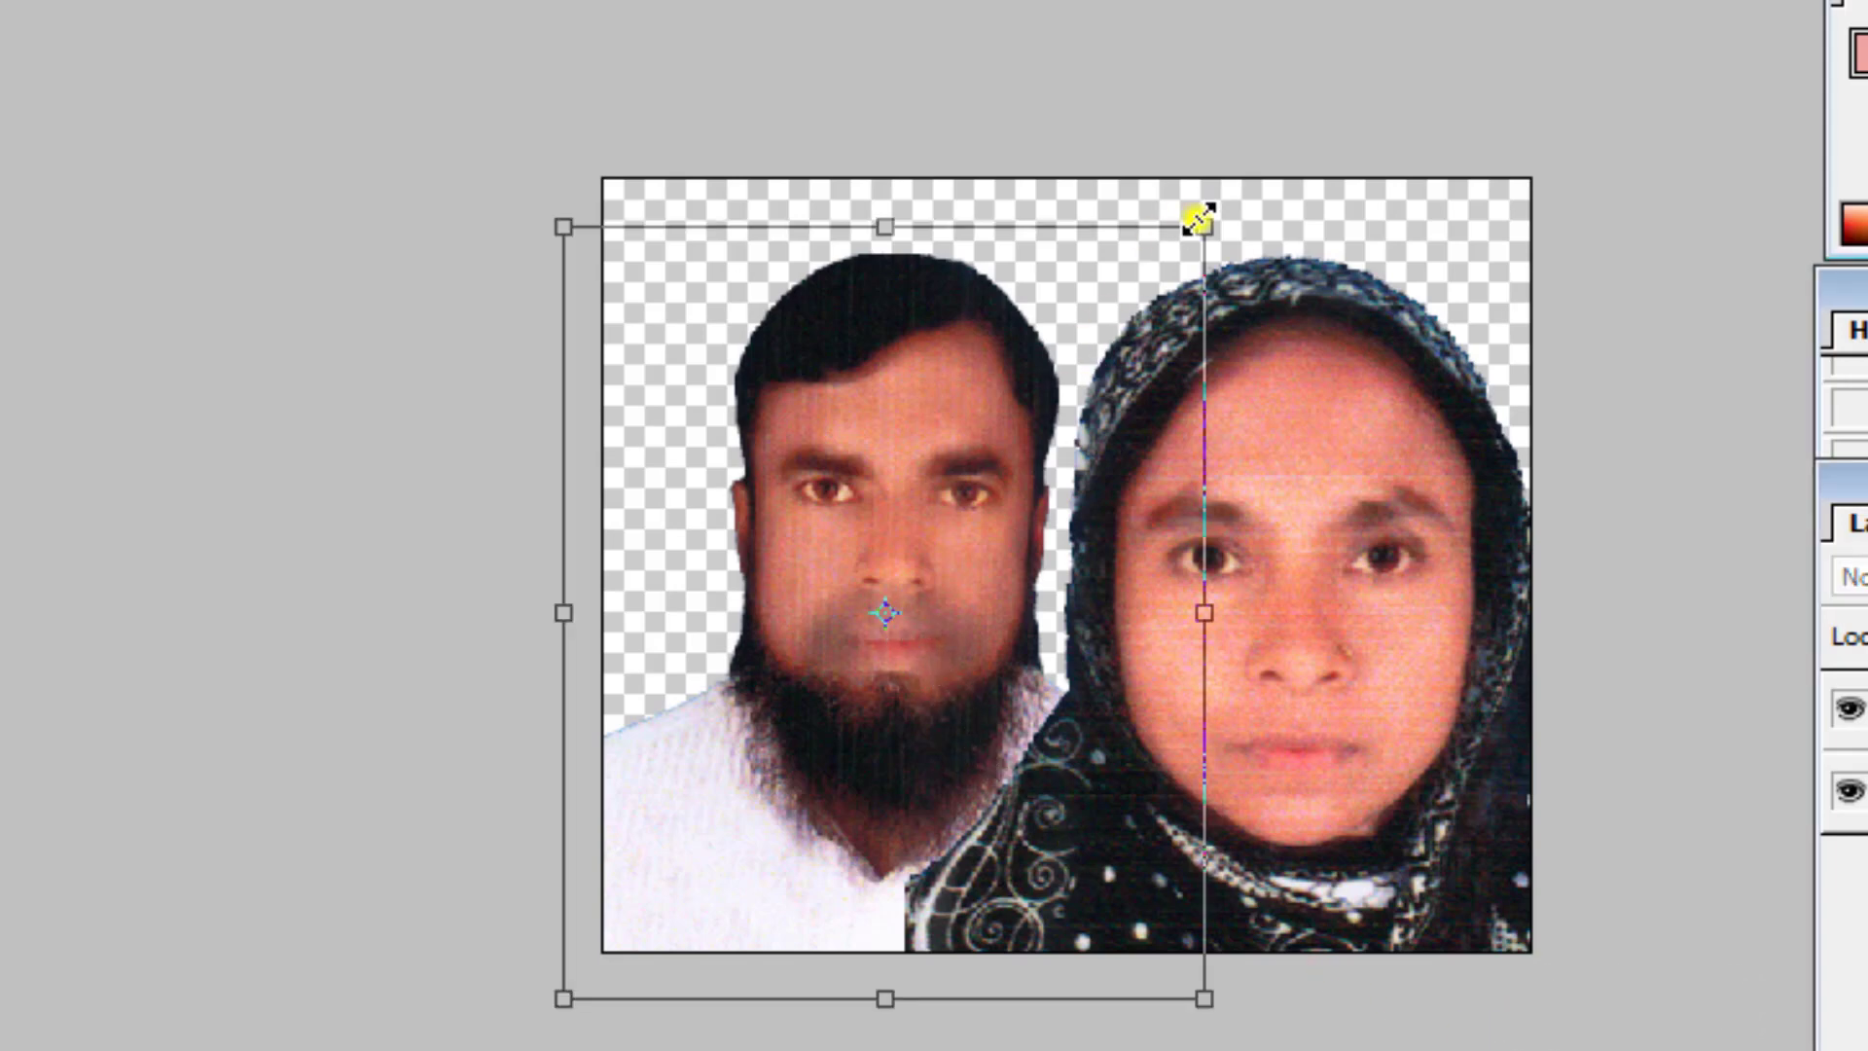
{"action": "left_click_drag", "start_coordinate": [1203, 232], "coordinate": [1124, 328]}
{"action": "key", "text": "Return"}
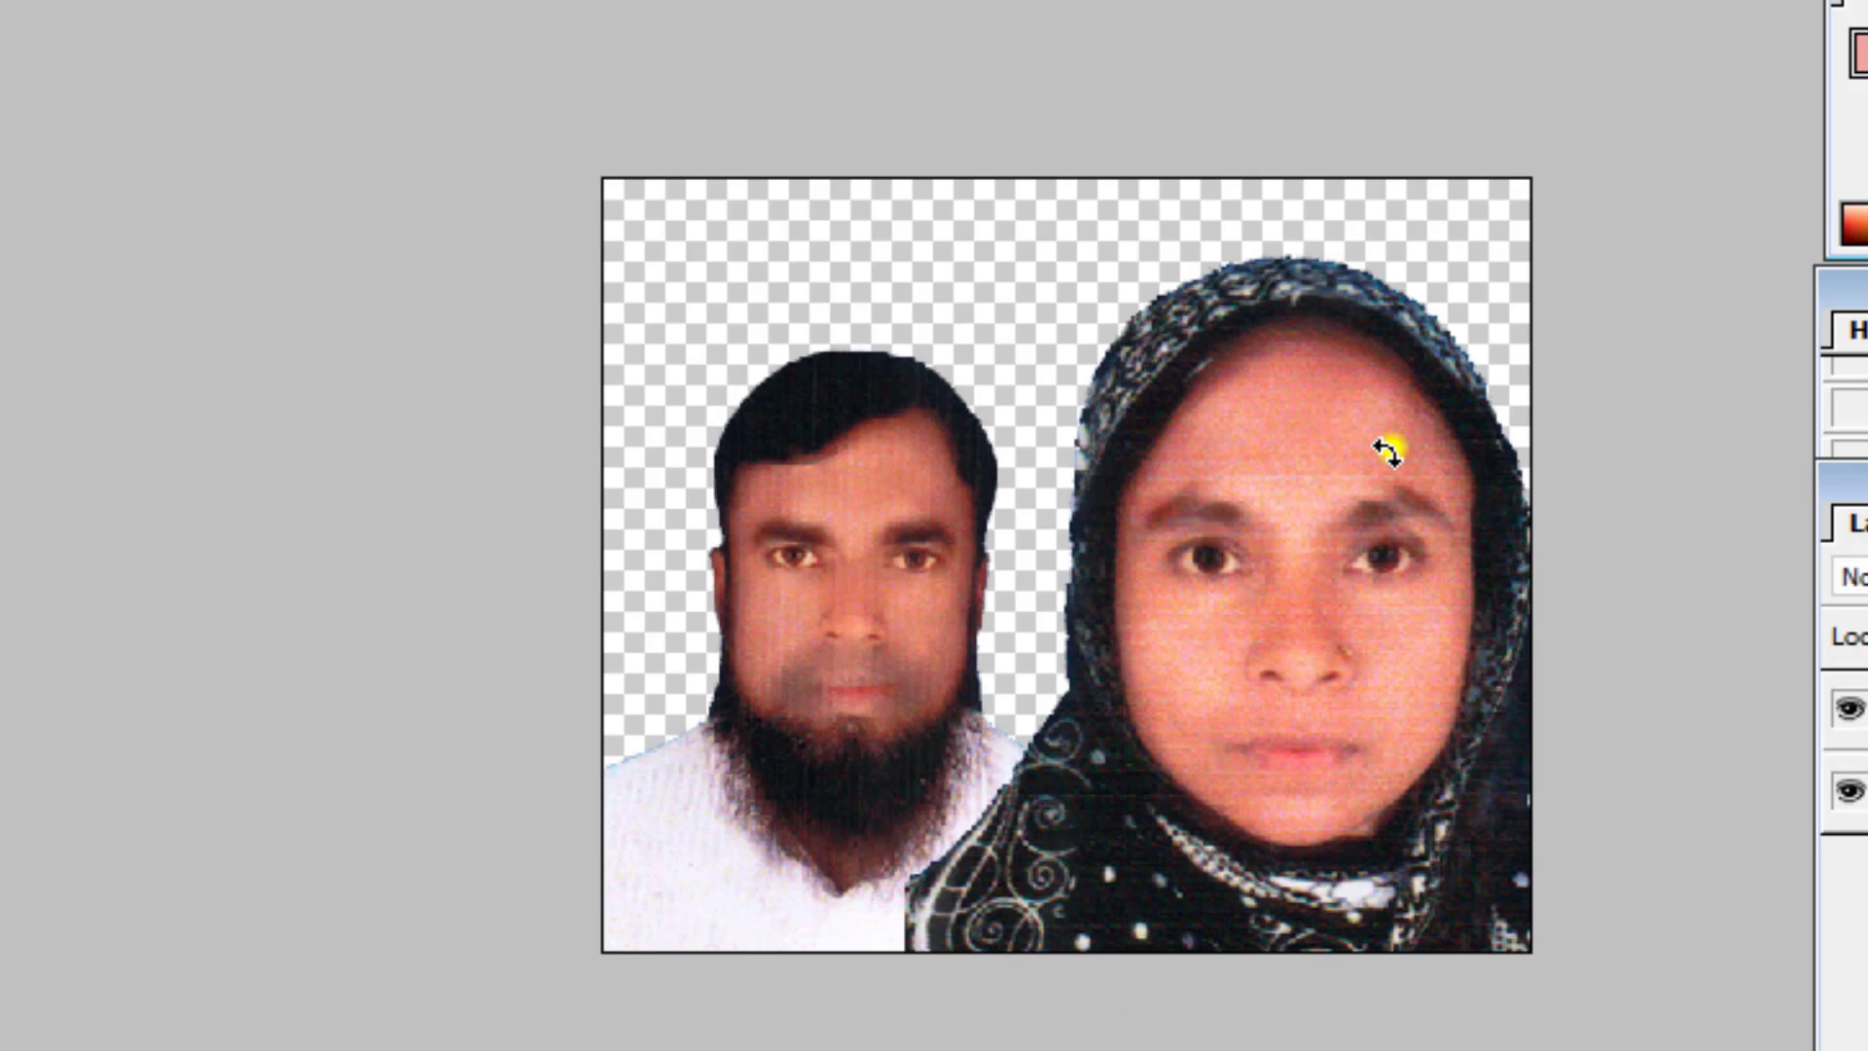
Step: Scale the woman's portrait down with Free Transform to fit beside the man, and adjust the man's position
{"action": "key", "text": "ctrl+t"}
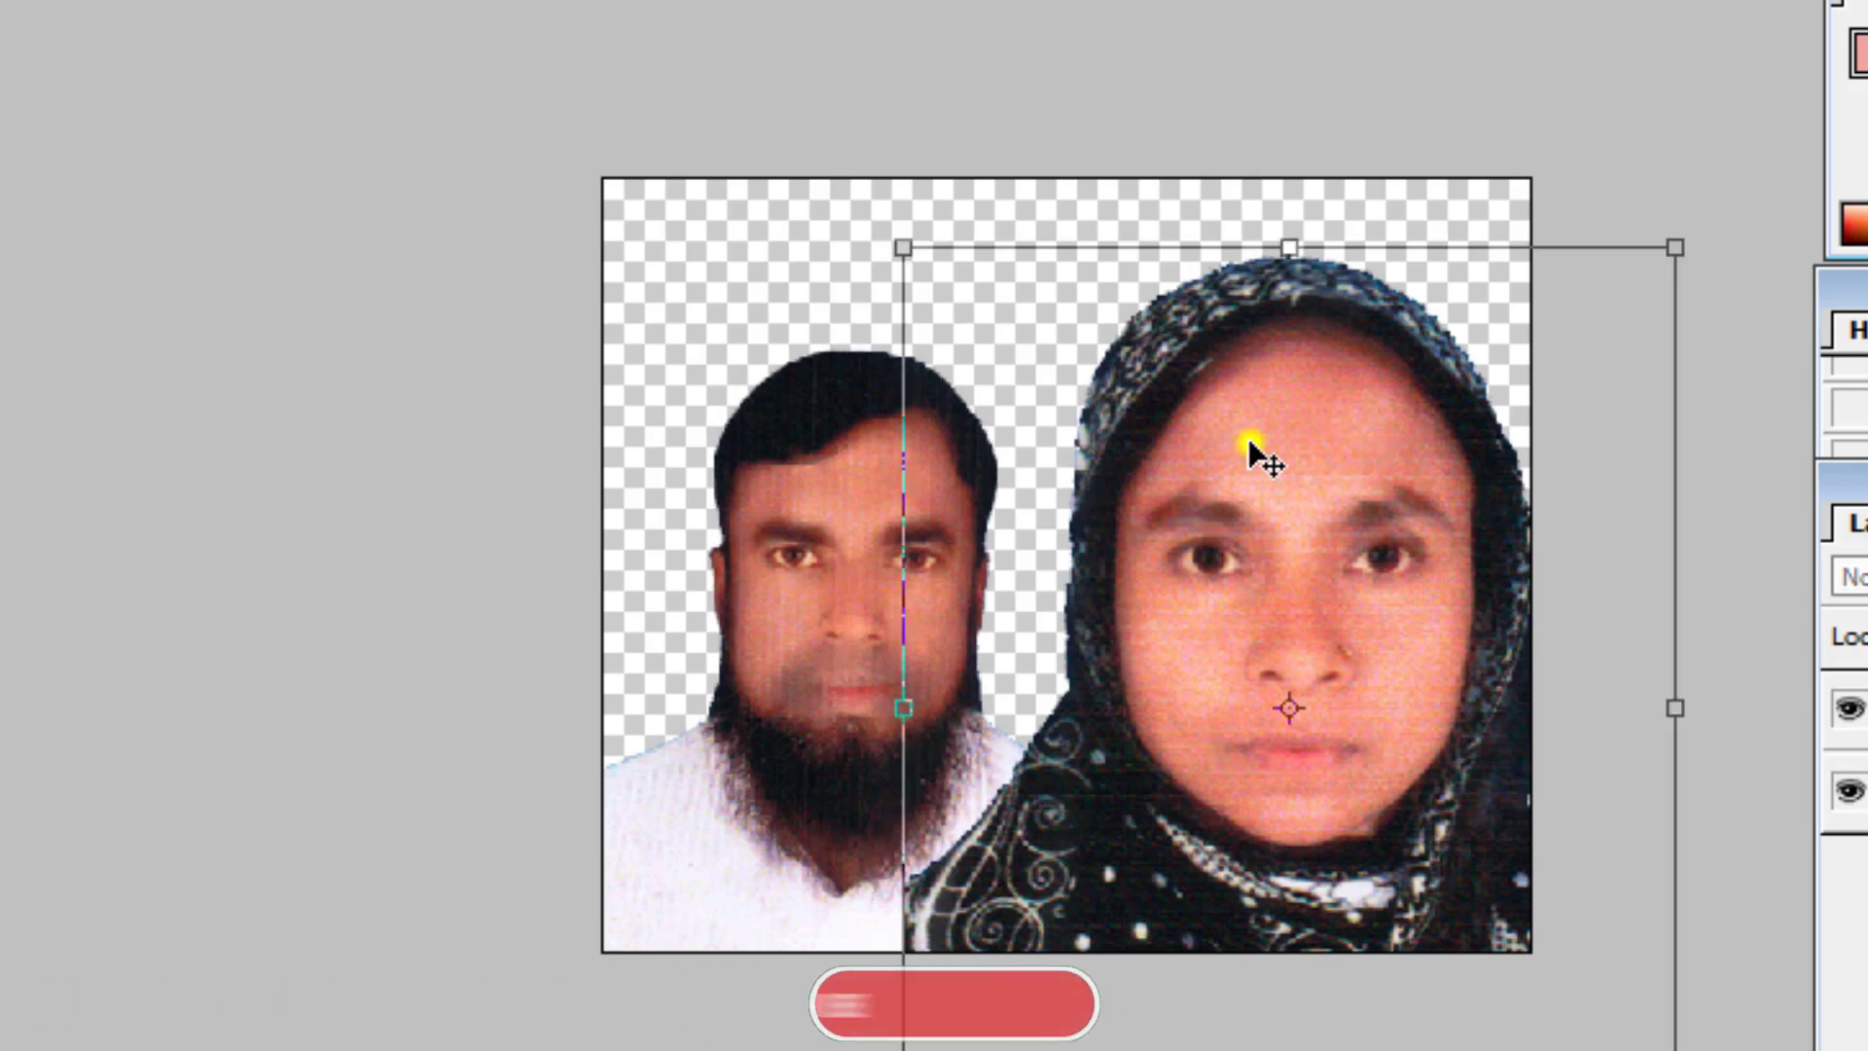
{"action": "left_click_drag", "start_coordinate": [892, 243], "coordinate": [1089, 450]}
{"action": "left_click_drag", "start_coordinate": [1342, 604], "coordinate": [1254, 491]}
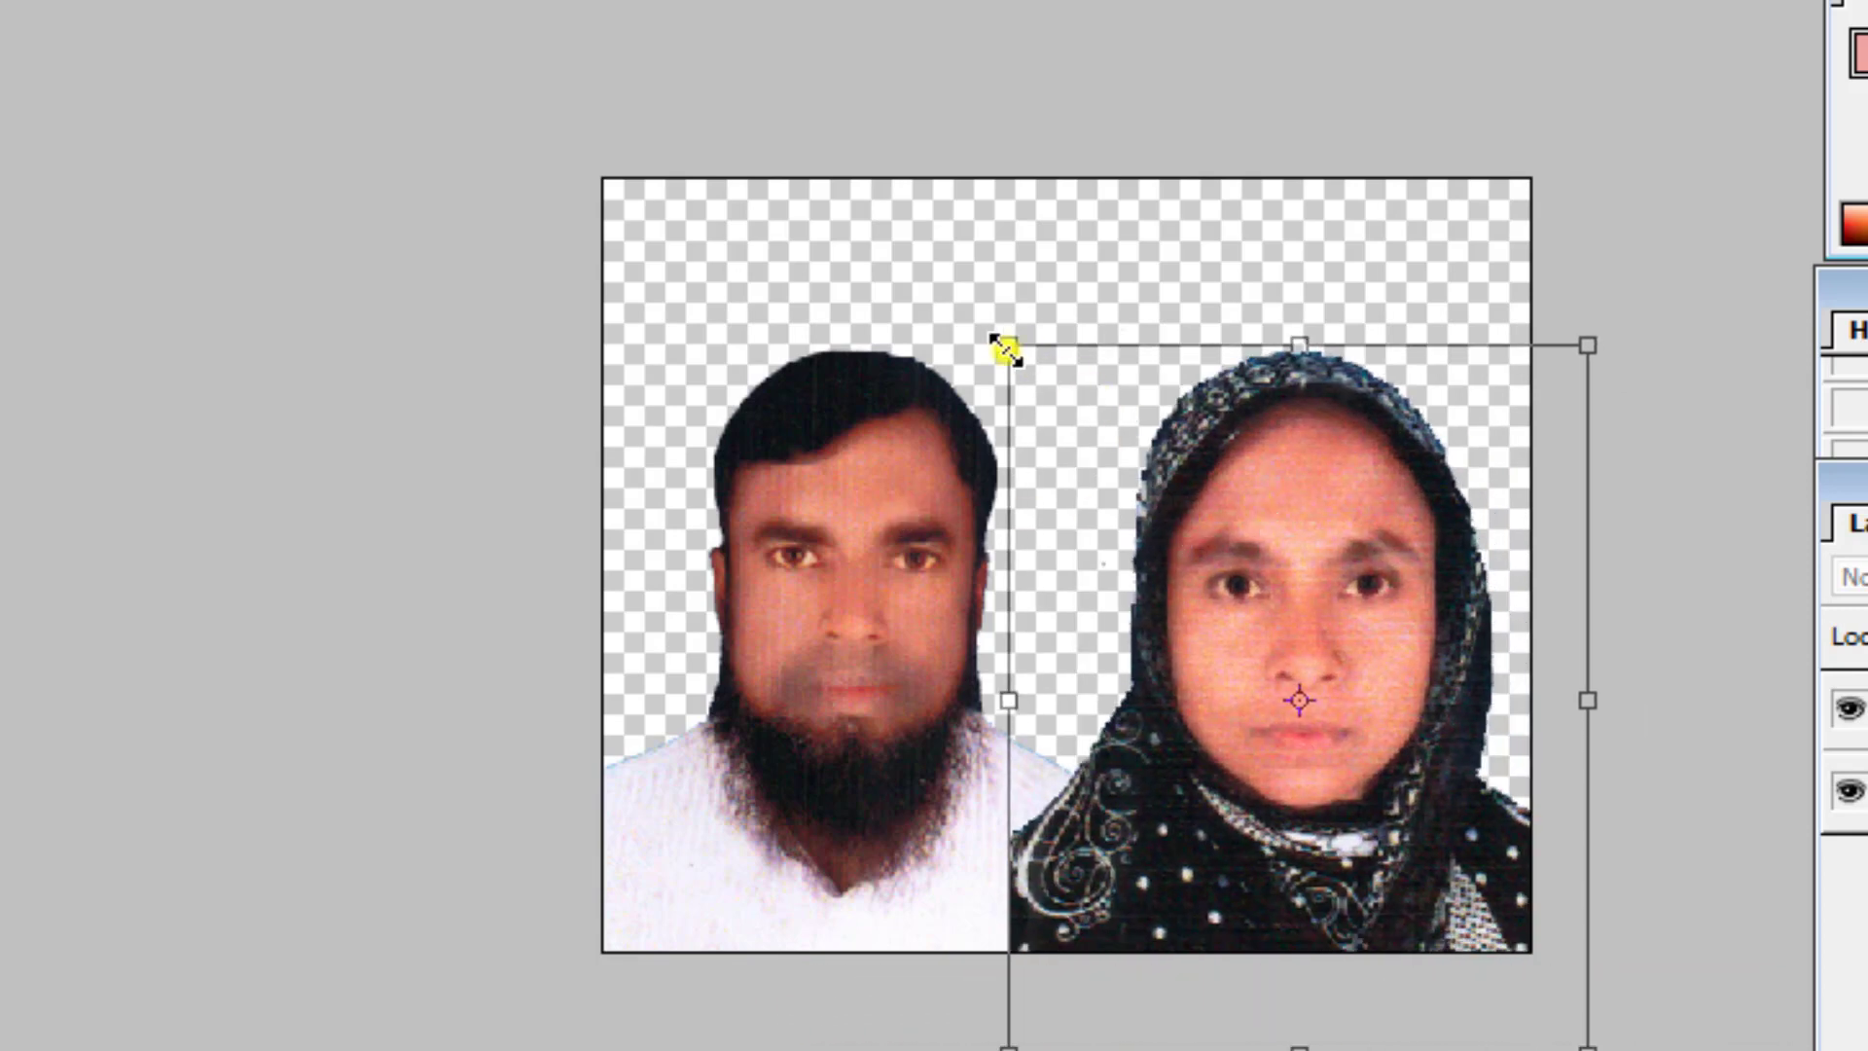
{"action": "left_click_drag", "start_coordinate": [999, 360], "coordinate": [1028, 399]}
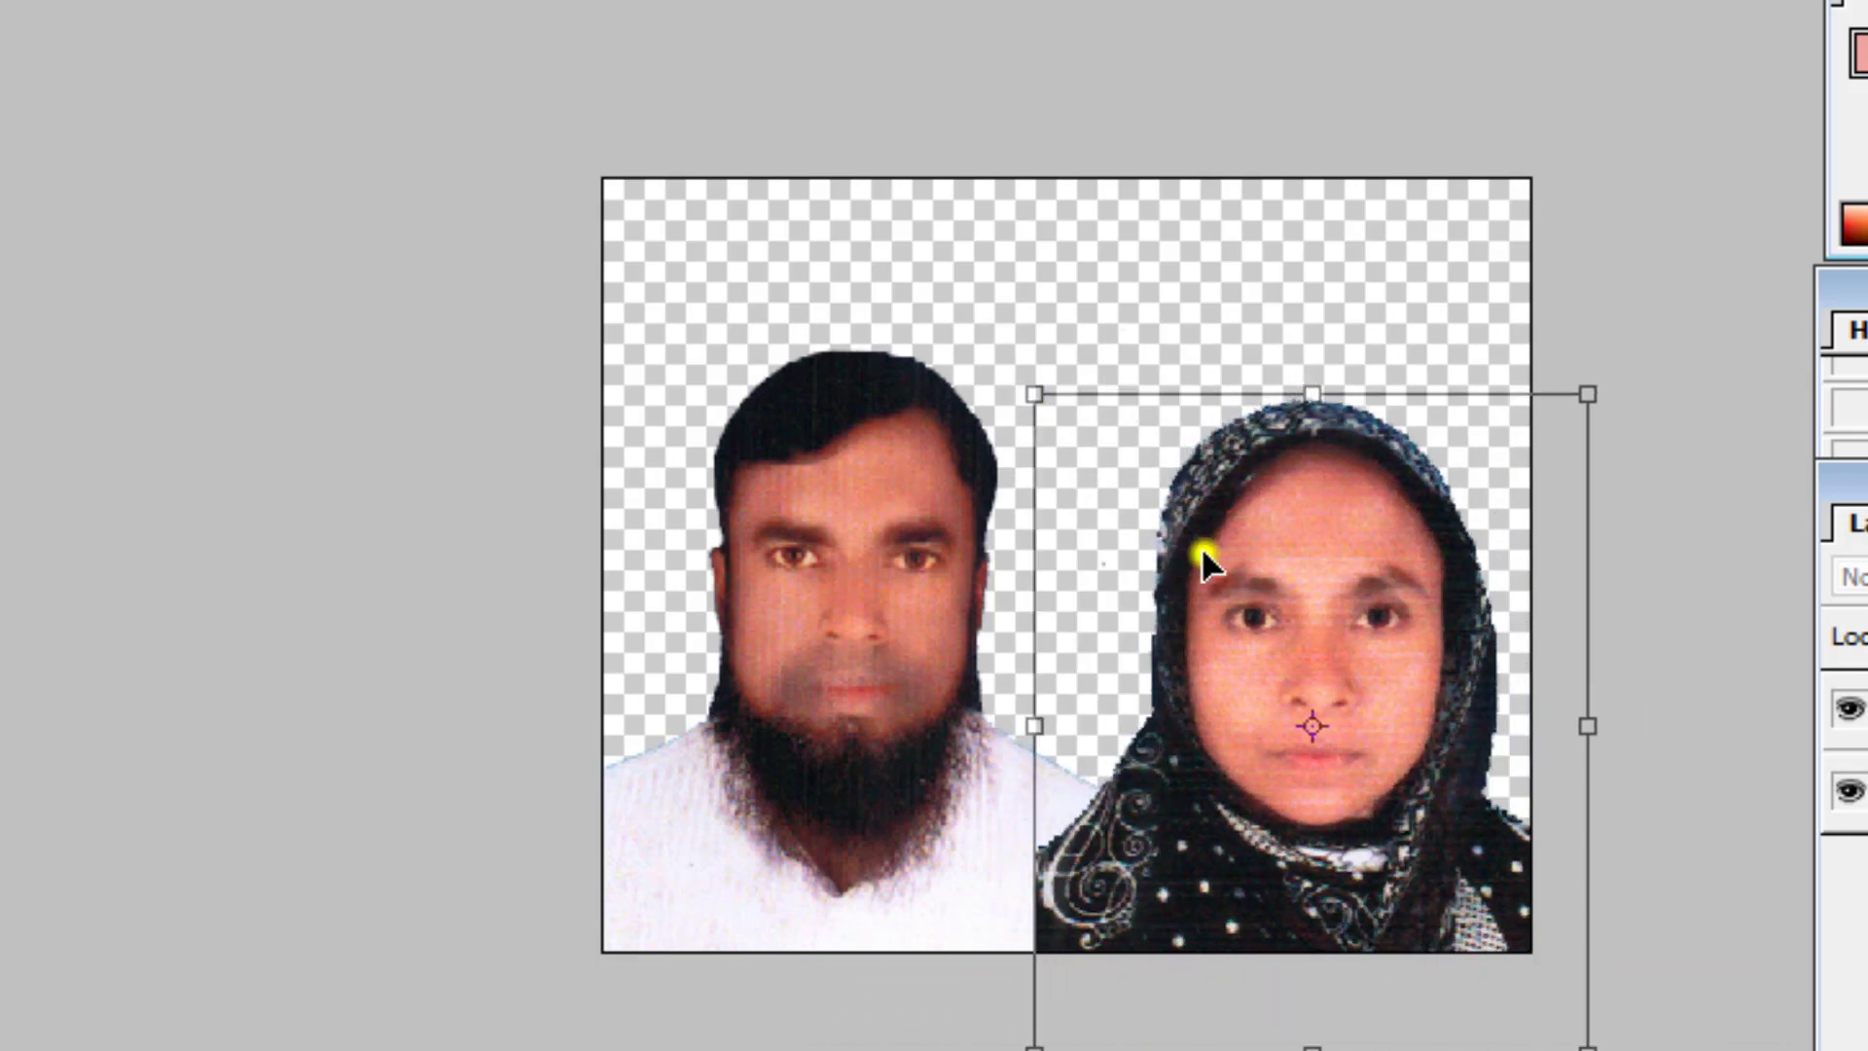
{"action": "key", "text": "Return"}
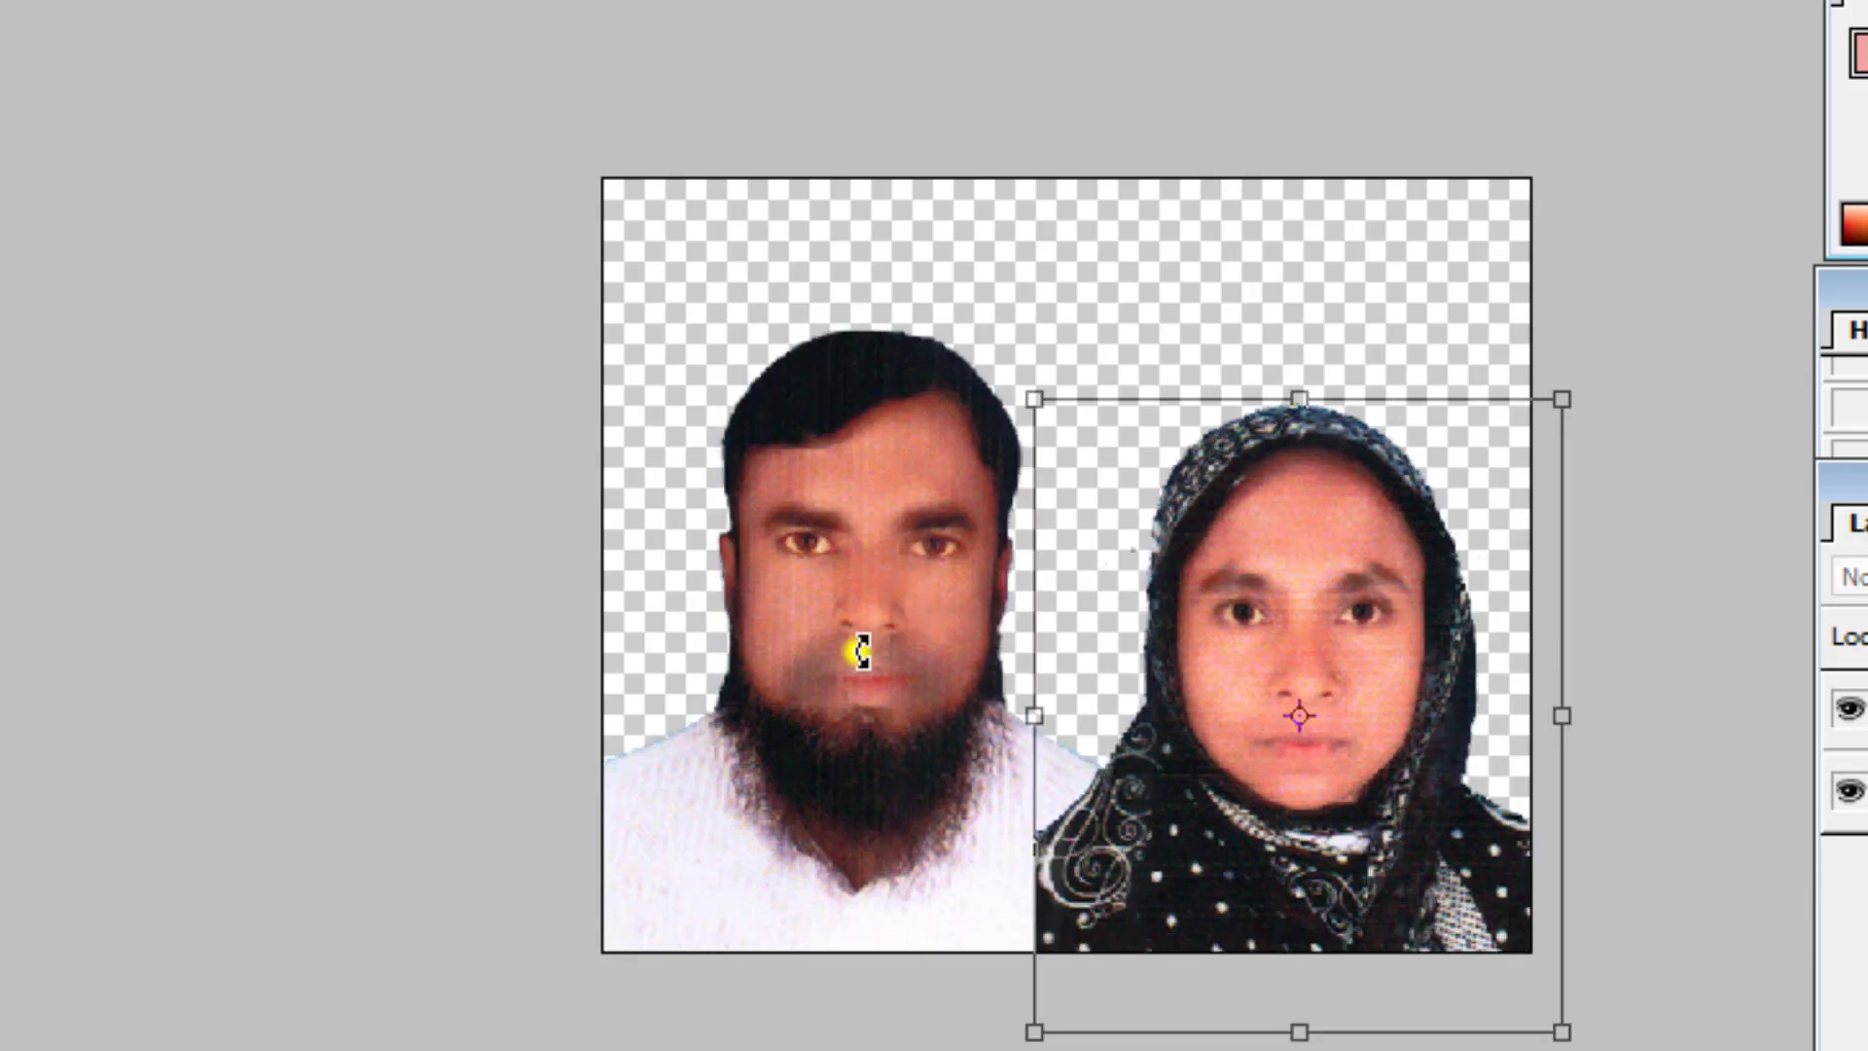
{"action": "left_click_drag", "start_coordinate": [854, 653], "coordinate": [833, 646]}
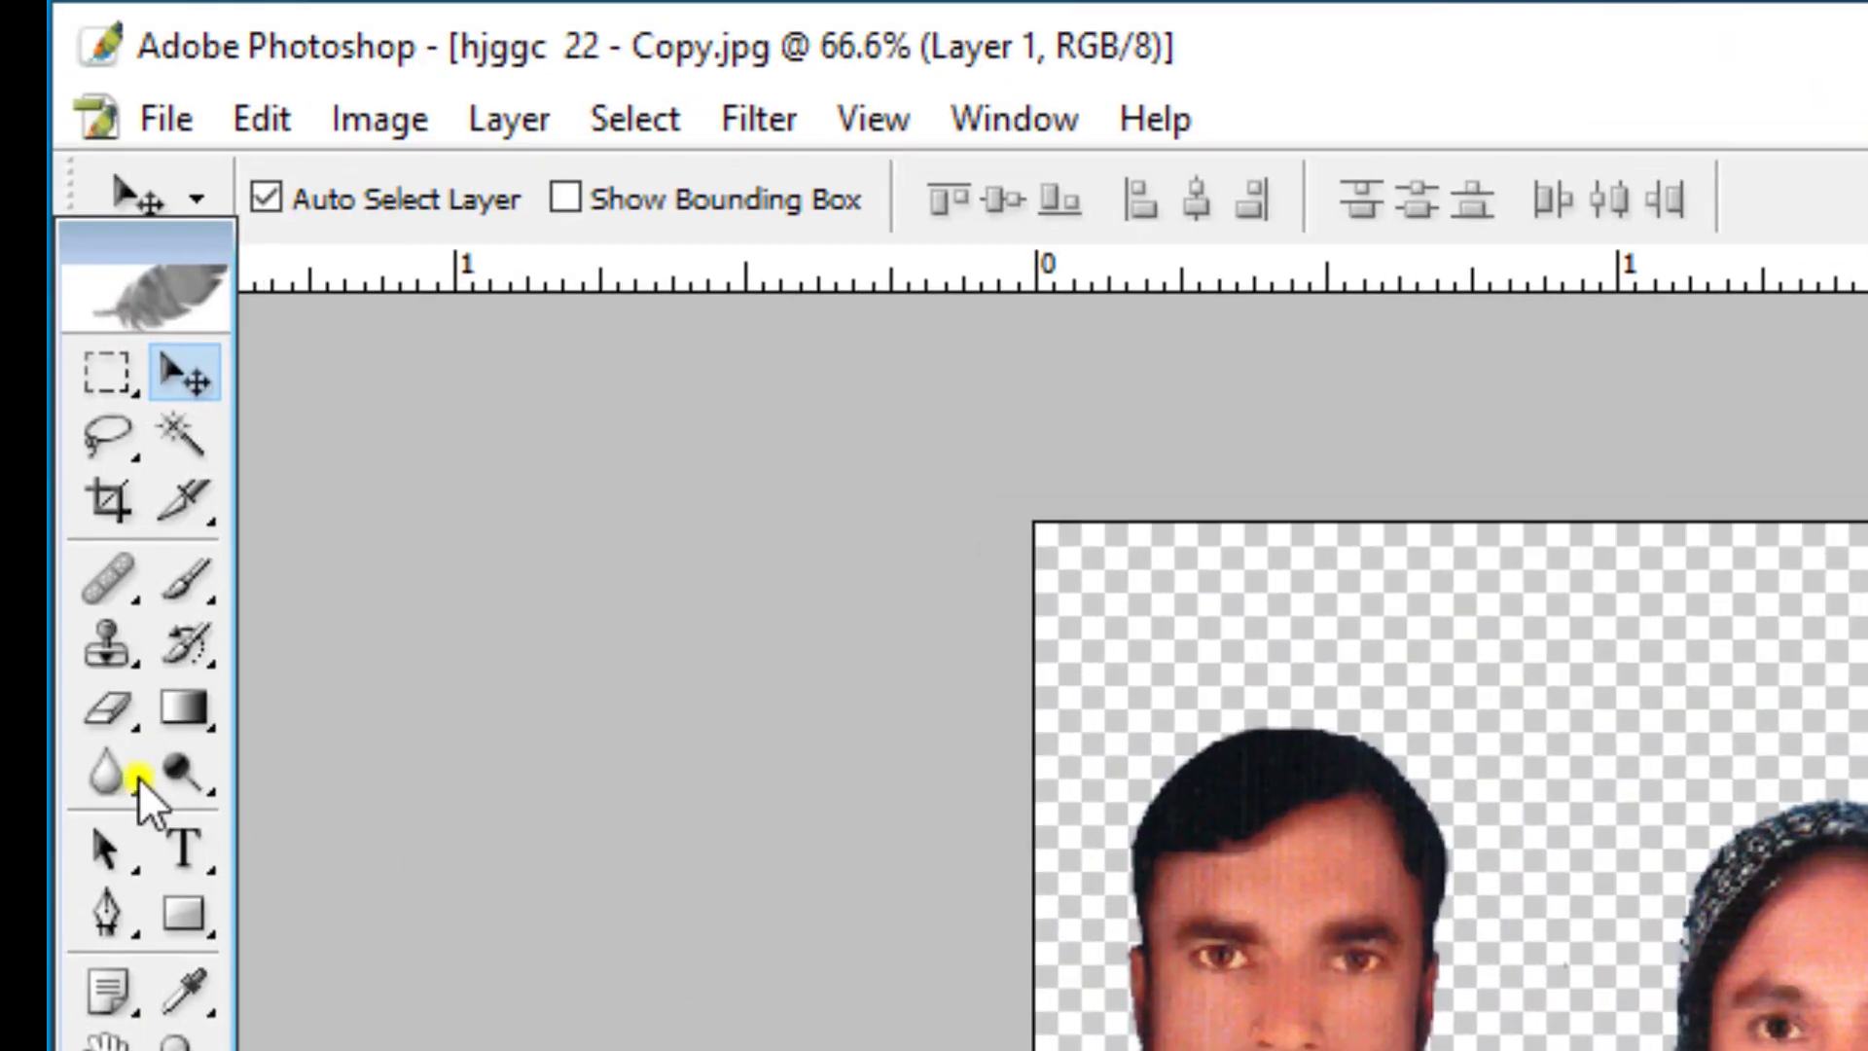
Step: Erase the hard shoulder edge of the woman's portrait where it meets the man's white shirt, using a 30 px brush
{"action": "left_click", "coordinate": [138, 780]}
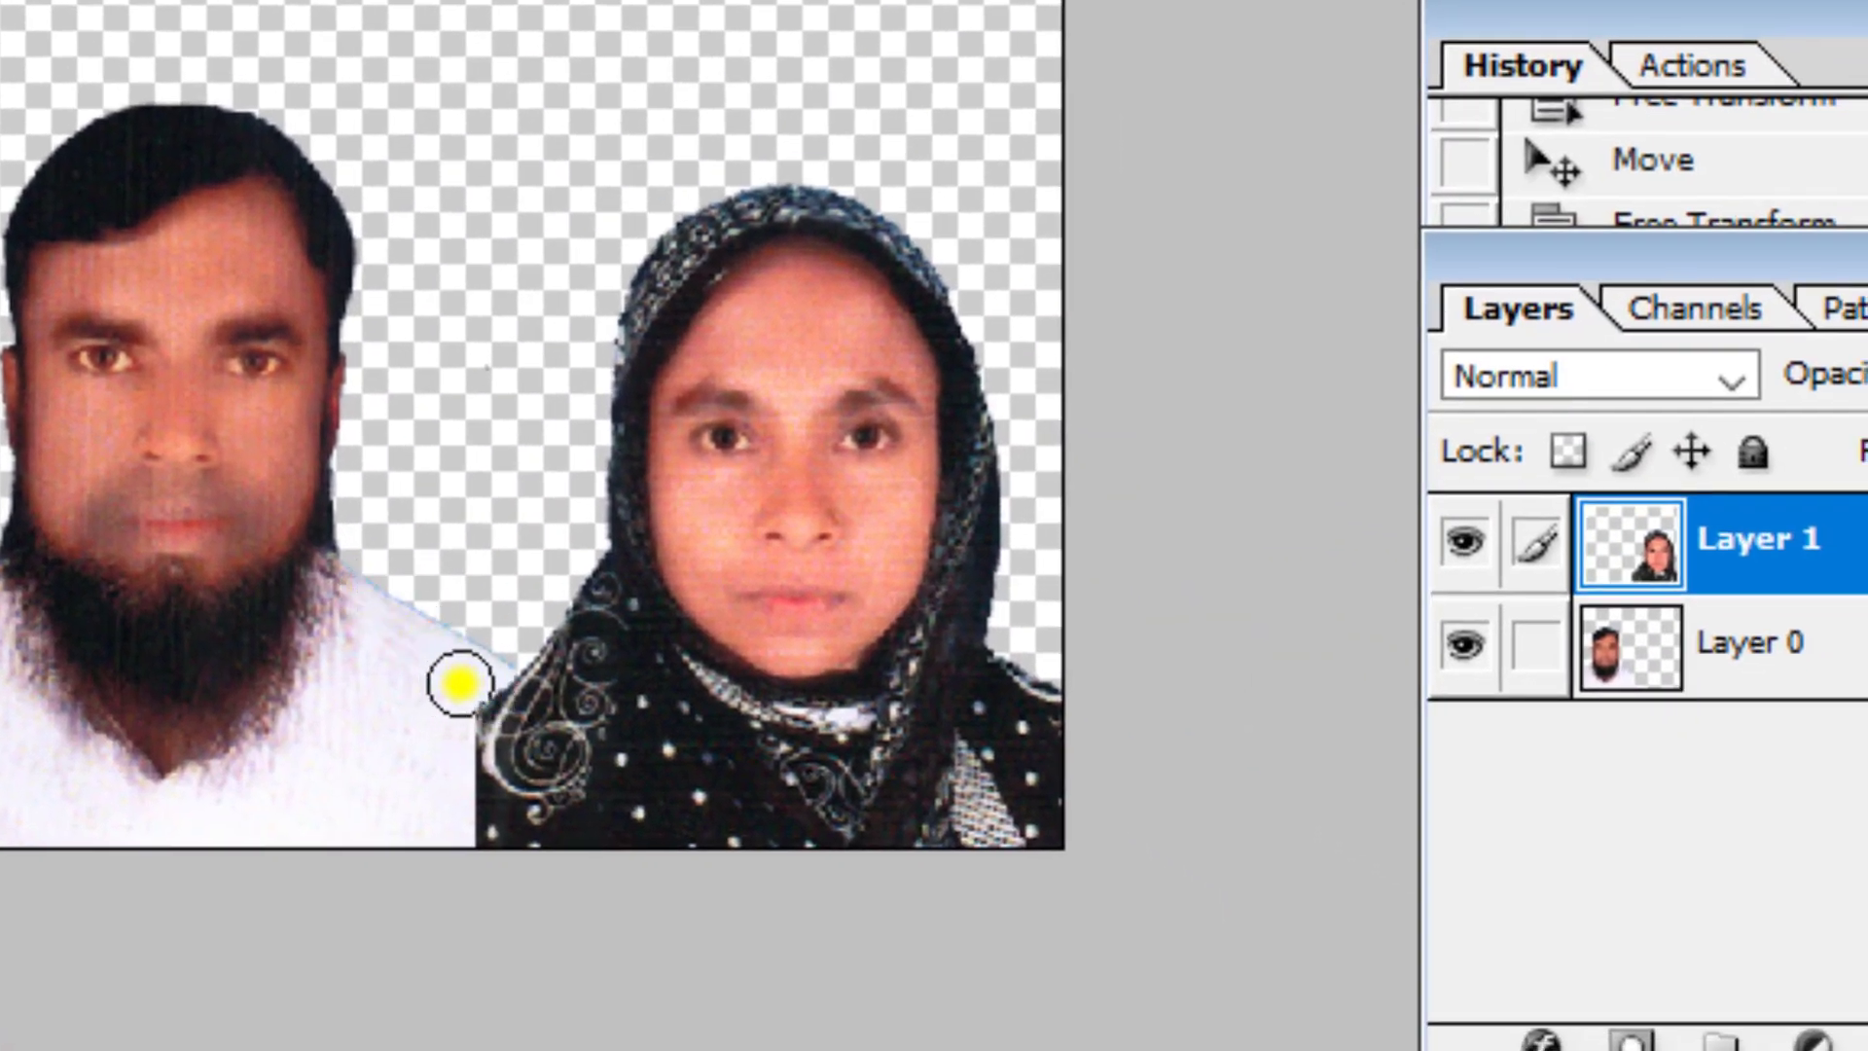
{"action": "left_click_drag", "start_coordinate": [462, 688], "coordinate": [434, 743]}
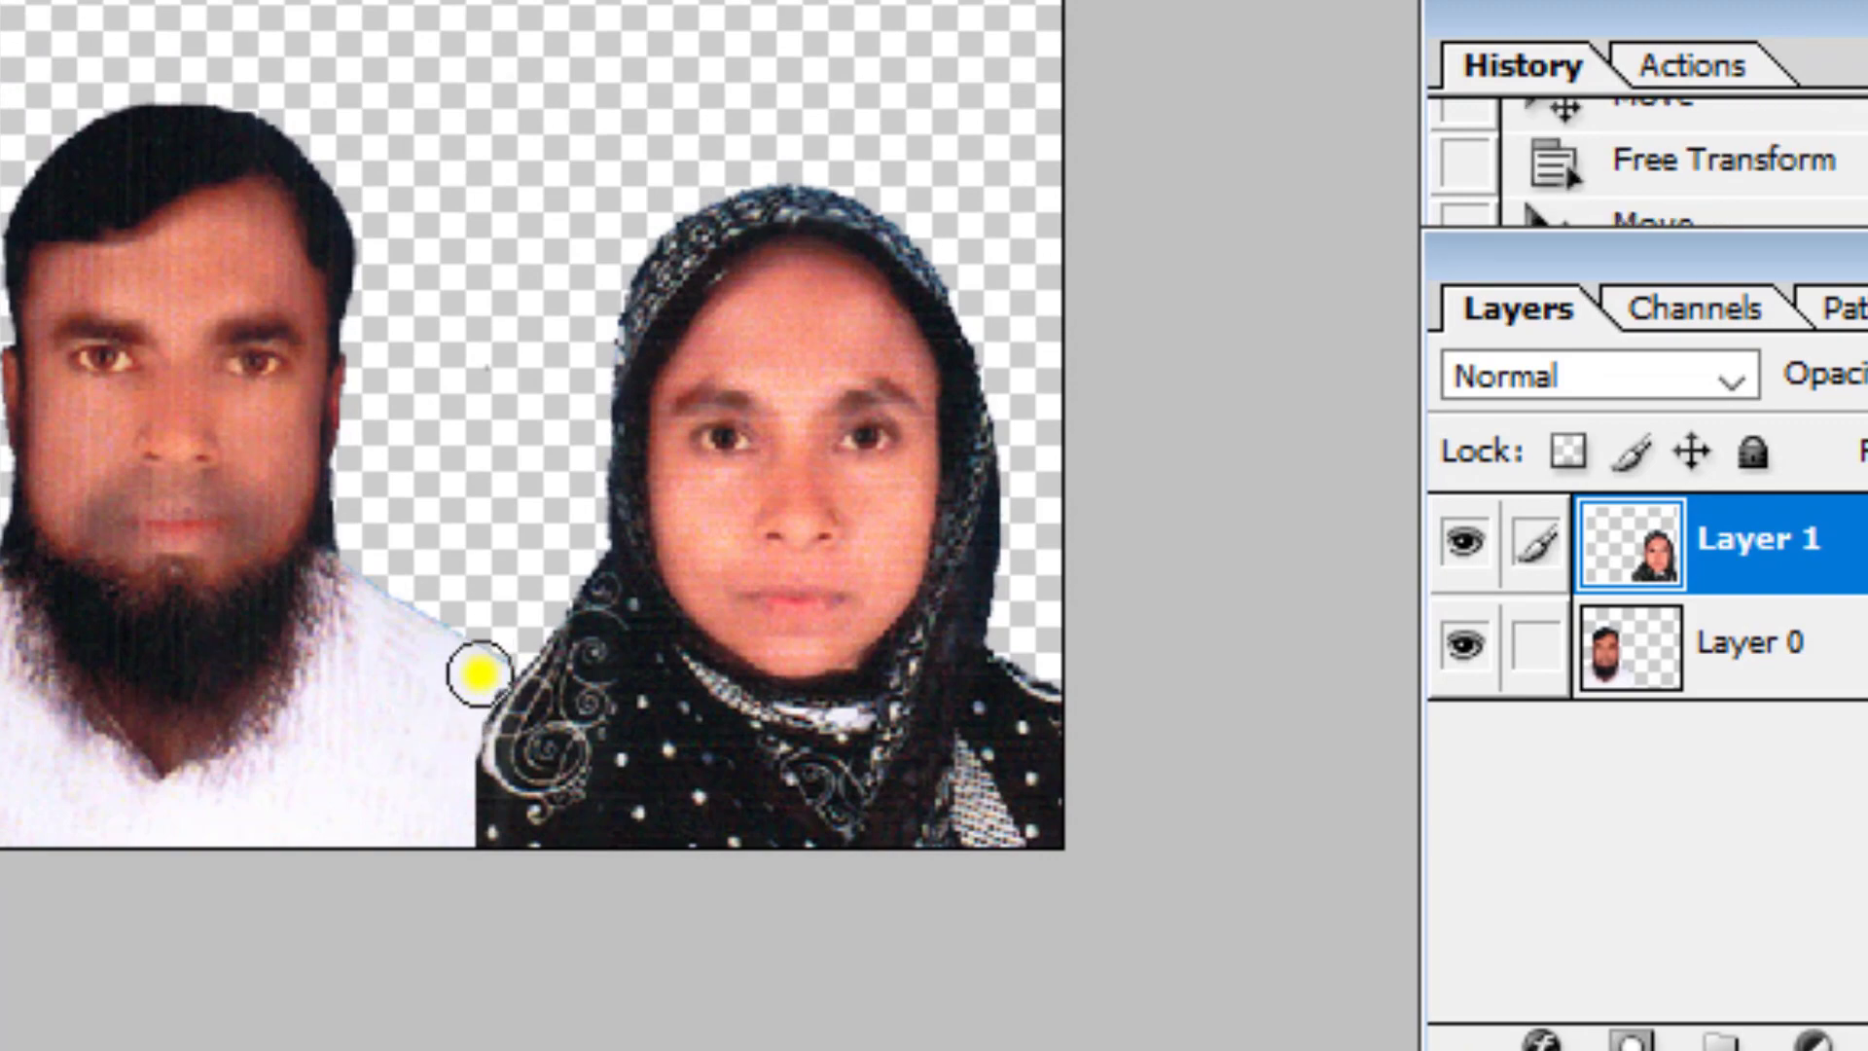
{"action": "left_click", "coordinate": [467, 680]}
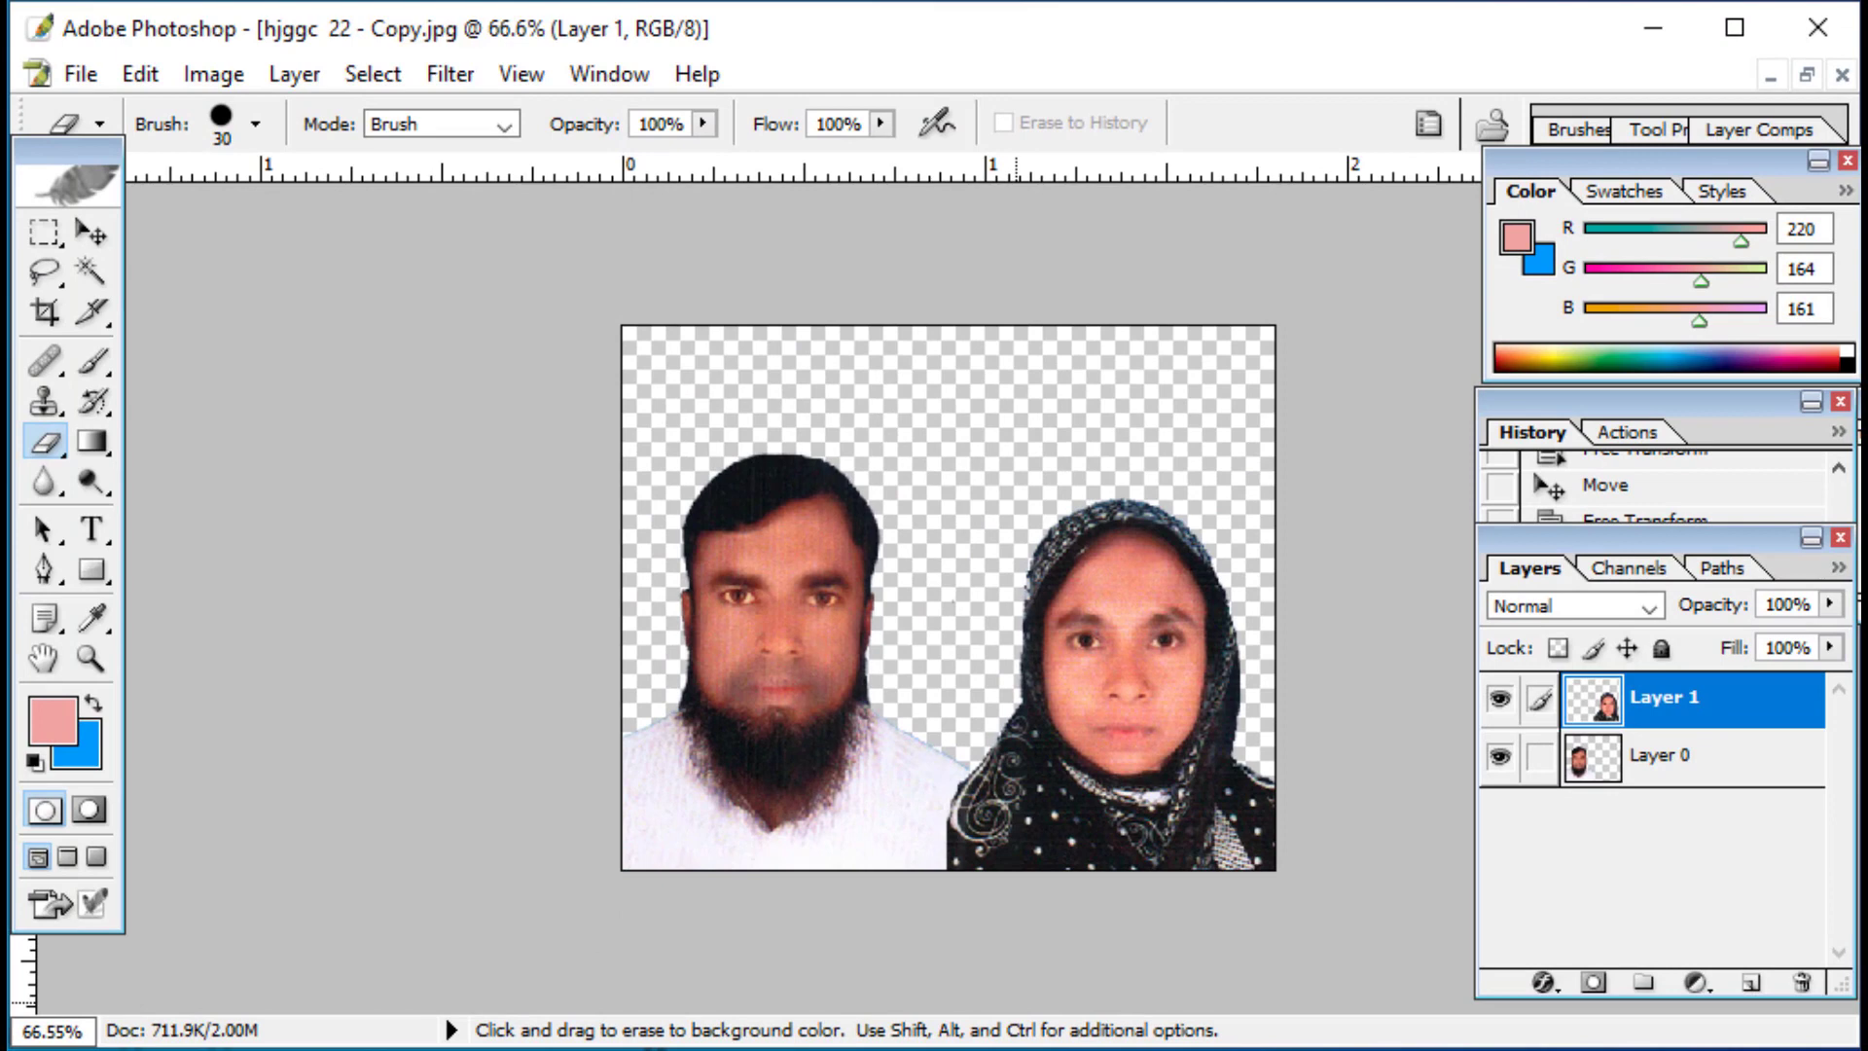
Step: Nudge the woman's portrait slightly left toward the man and merge her layer down into Layer 0
{"action": "key", "text": "v"}
{"action": "key", "text": "shift+Left"}
{"action": "left_click", "coordinate": [1398, 878]}
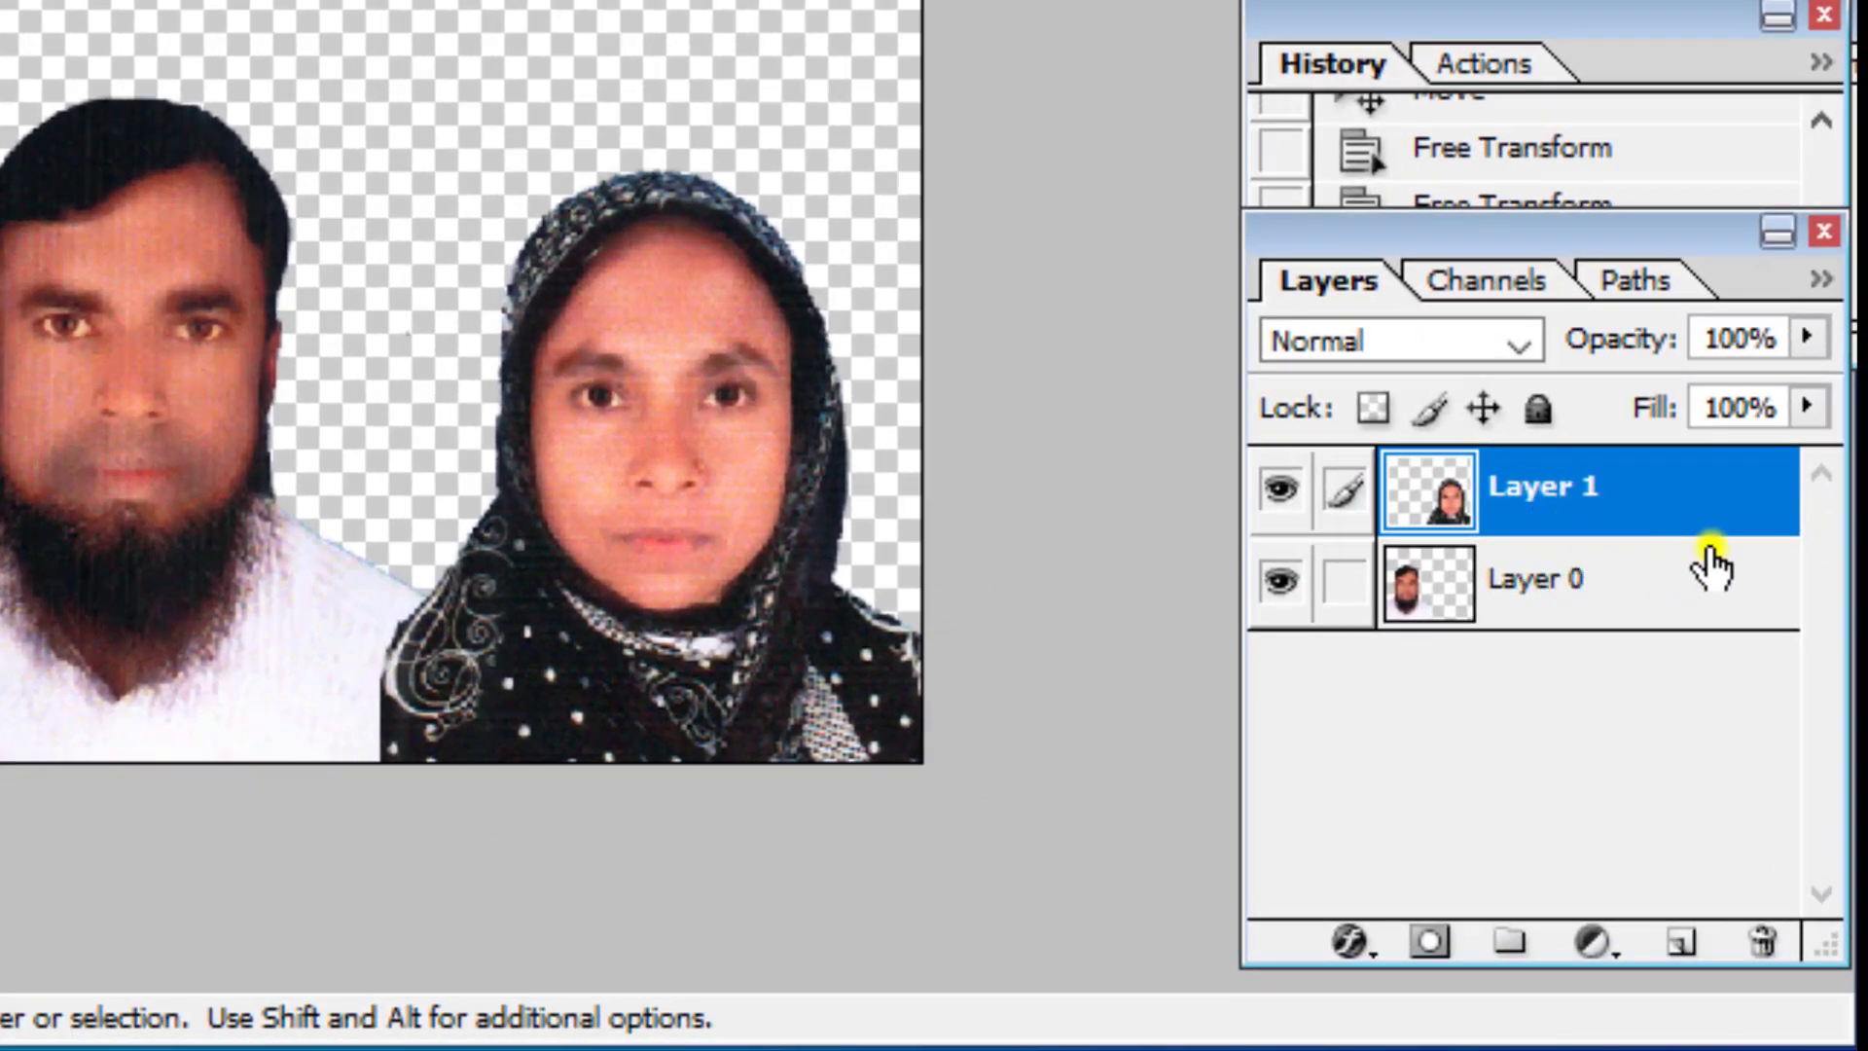
{"action": "key", "text": "ctrl+e"}
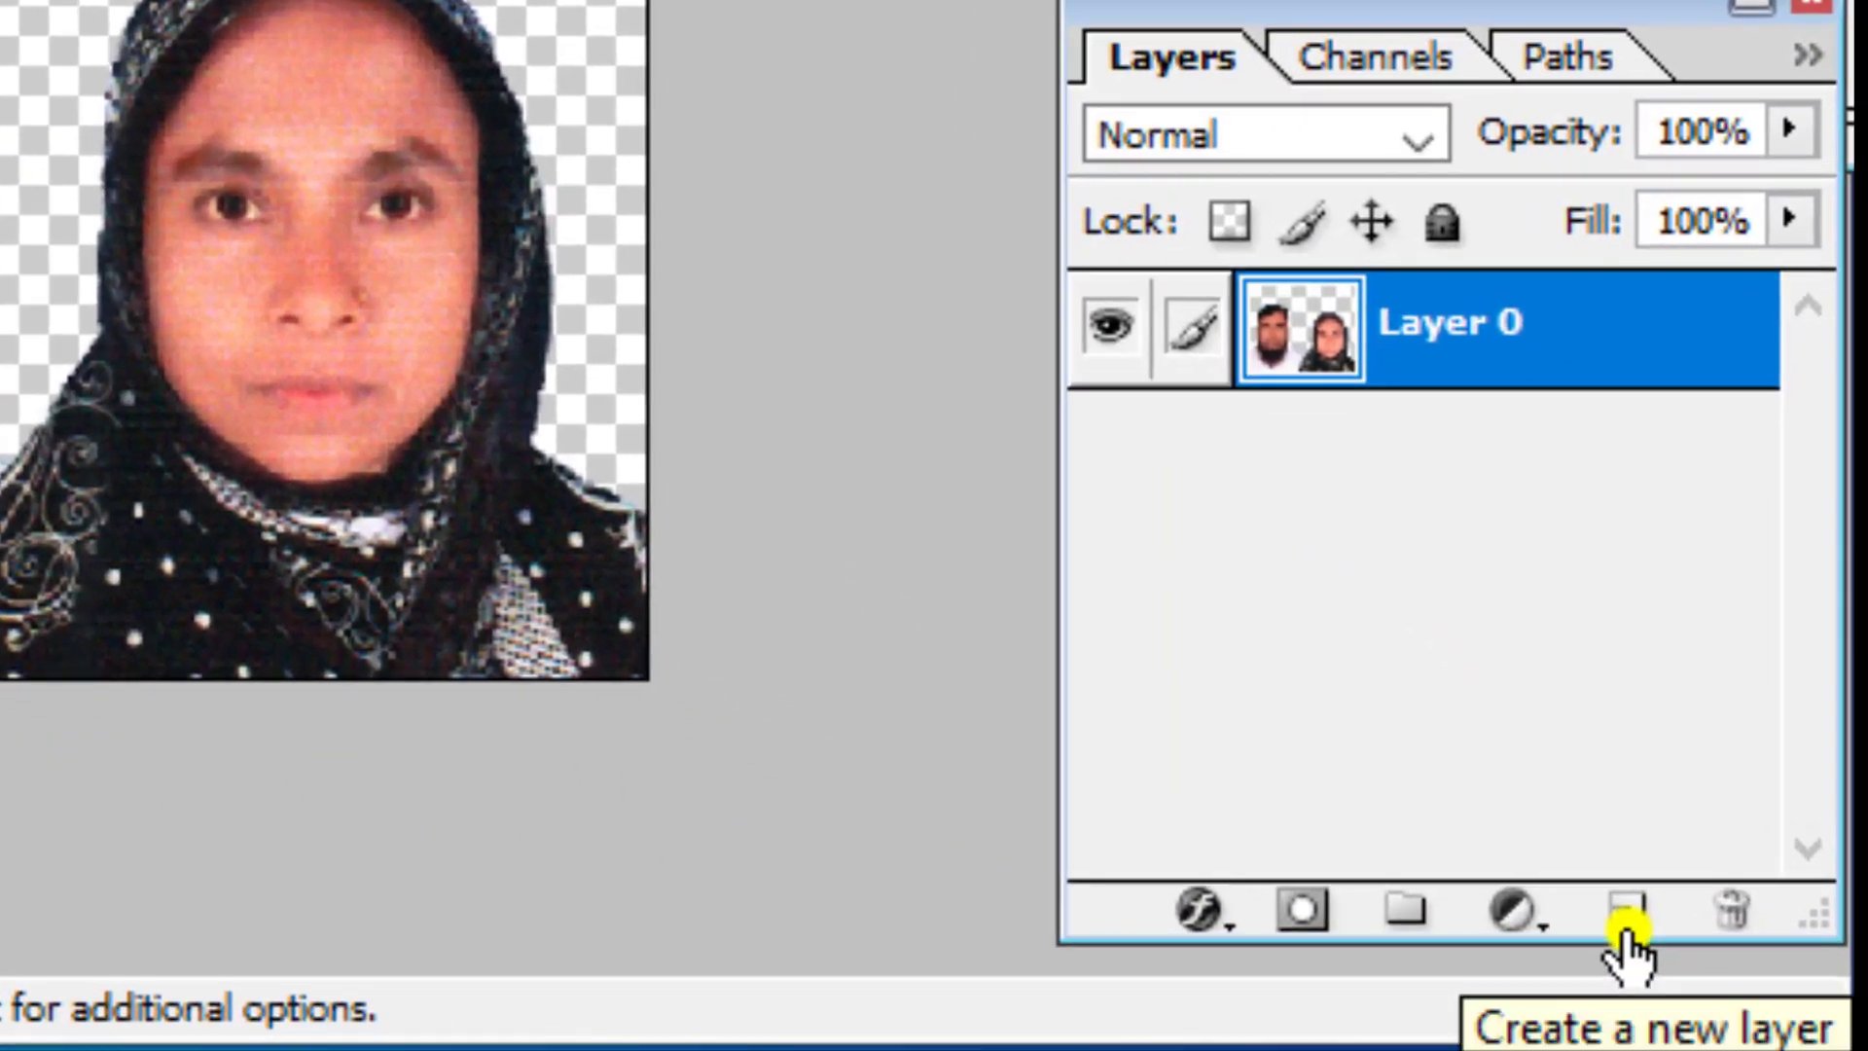
Step: Add a new layer and set the background color to a deeper blue with H 215°, S 83% and B 98%
{"action": "left_click", "coordinate": [1627, 924]}
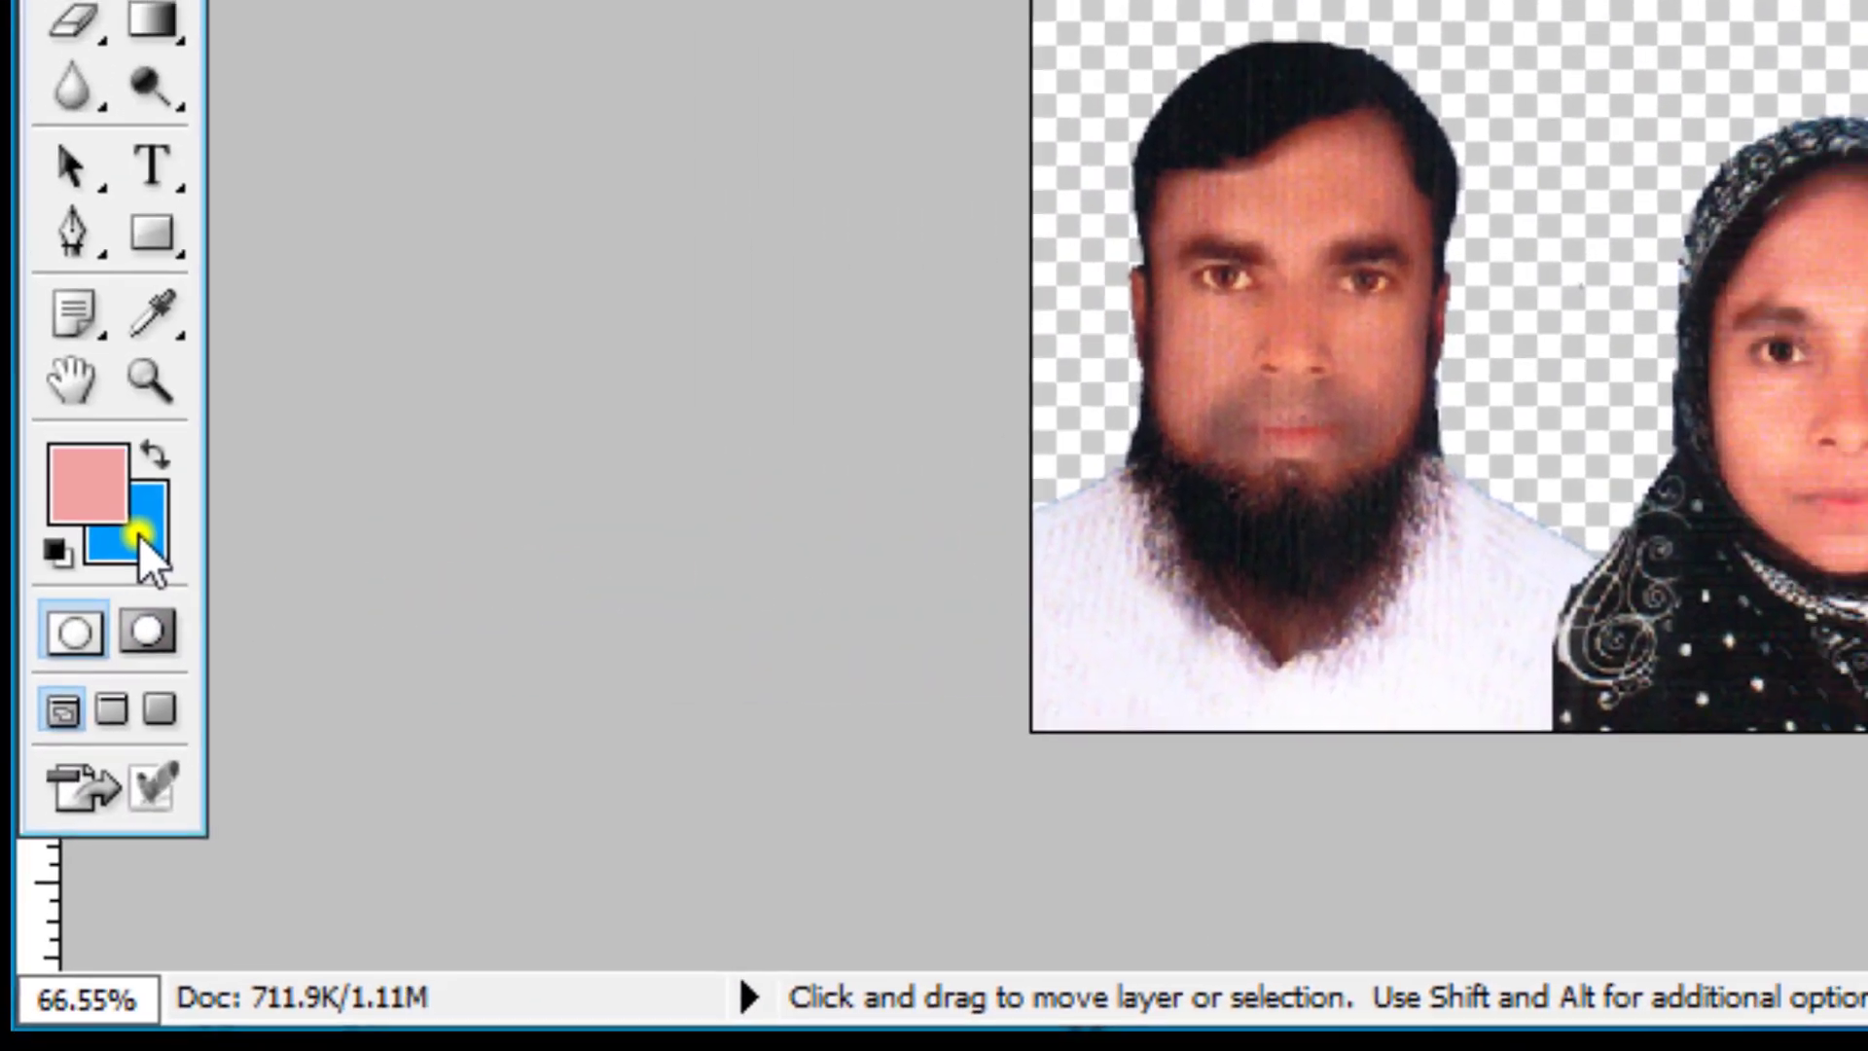
{"action": "left_click", "coordinate": [185, 508]}
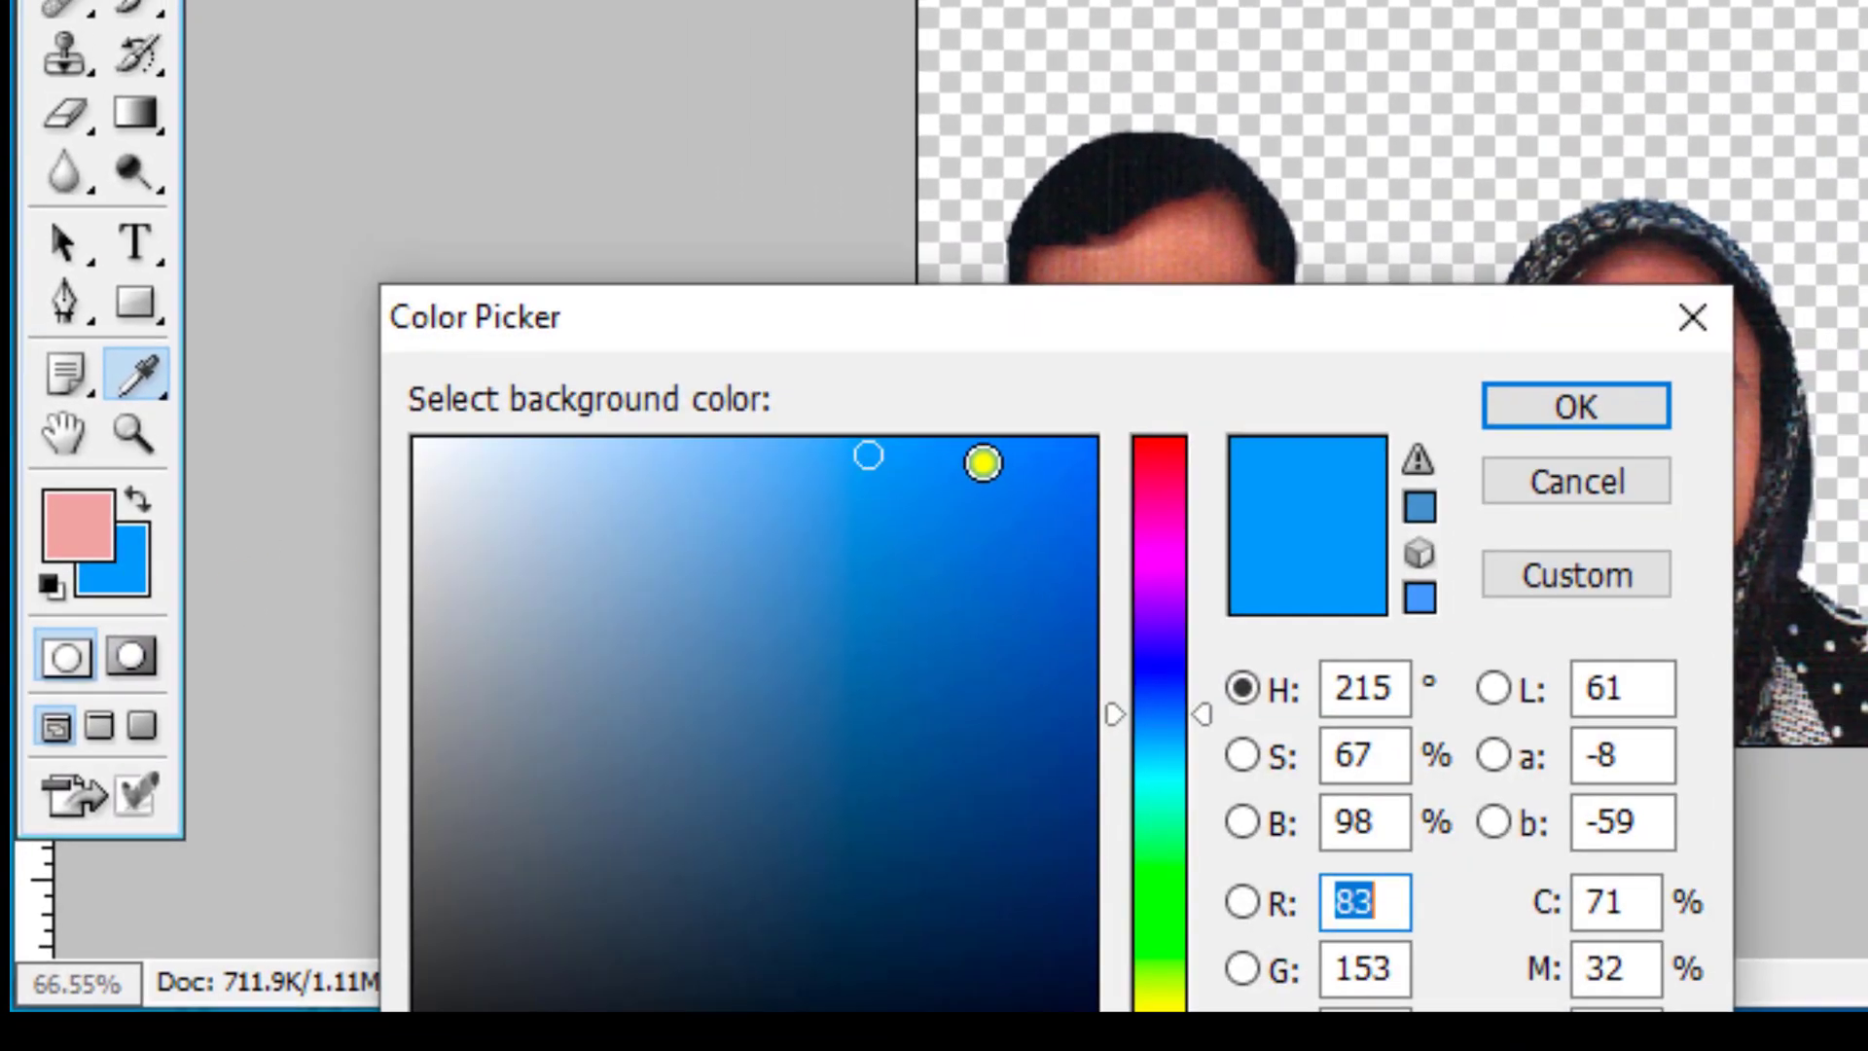
{"action": "left_click", "coordinate": [979, 454]}
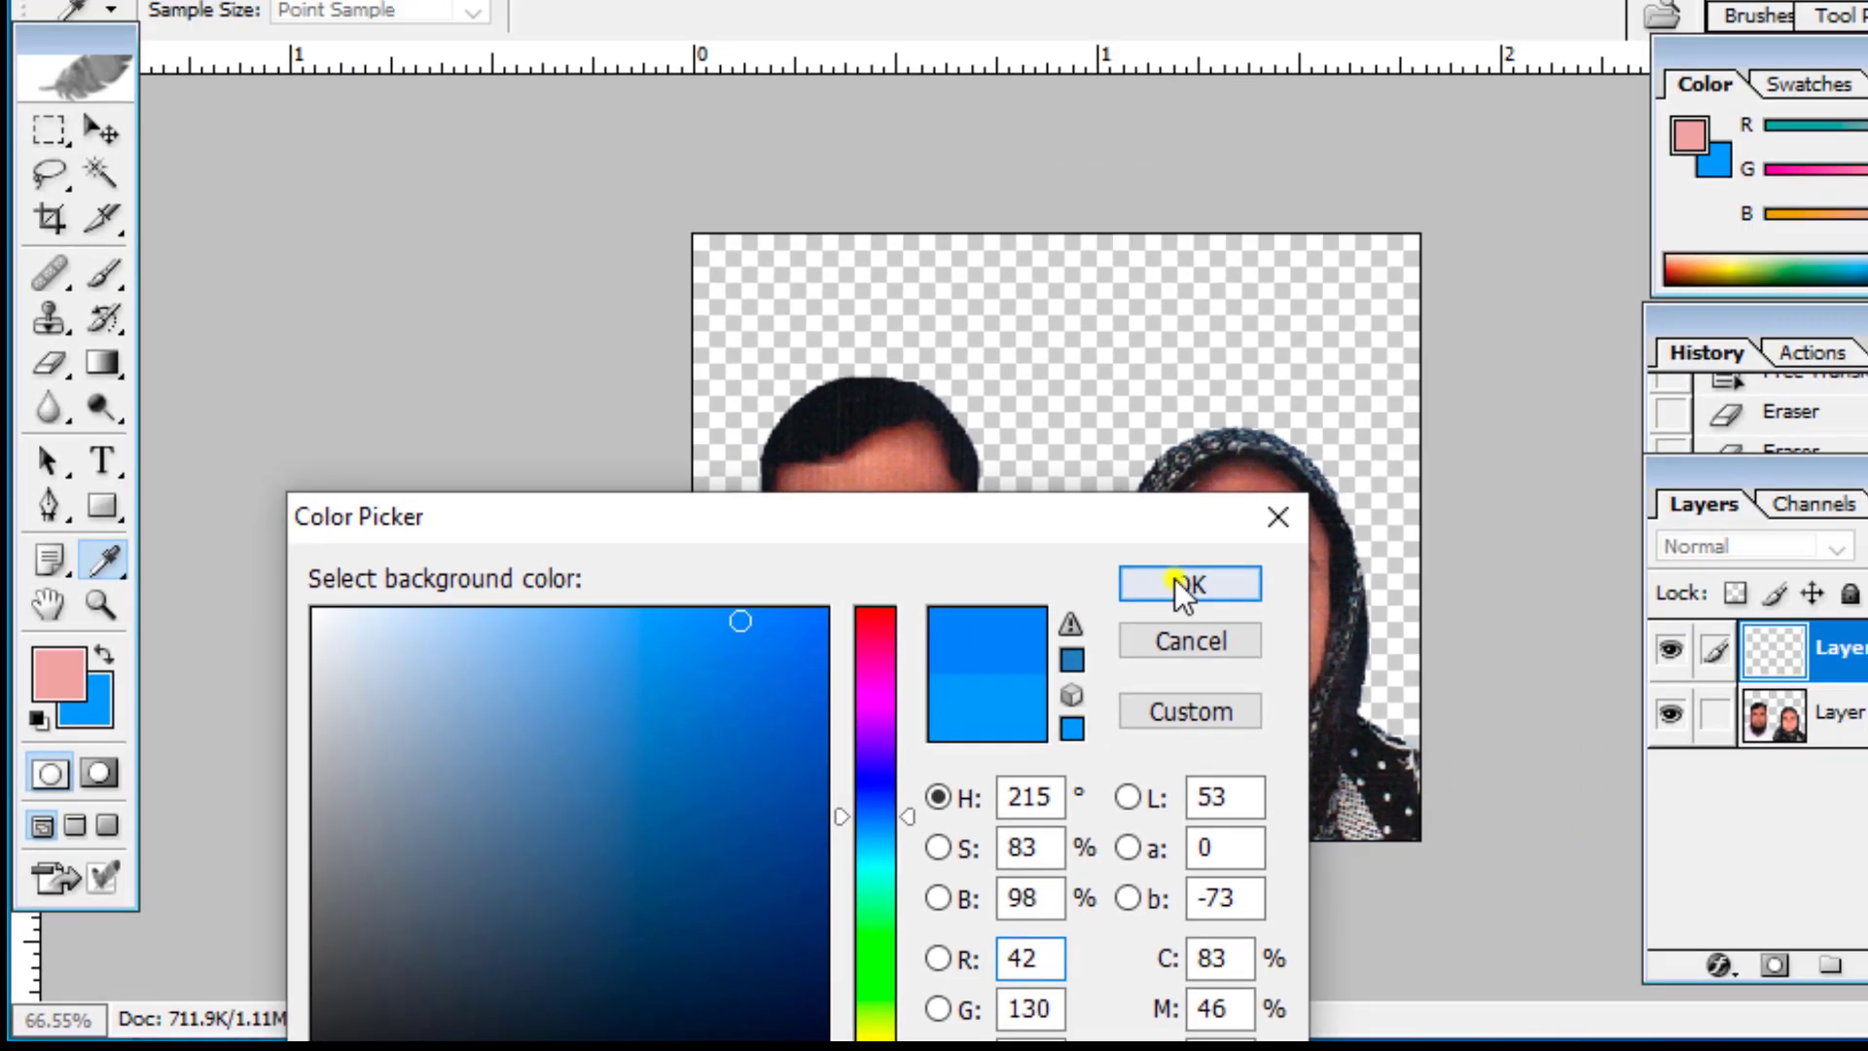
{"action": "left_click", "coordinate": [1575, 406]}
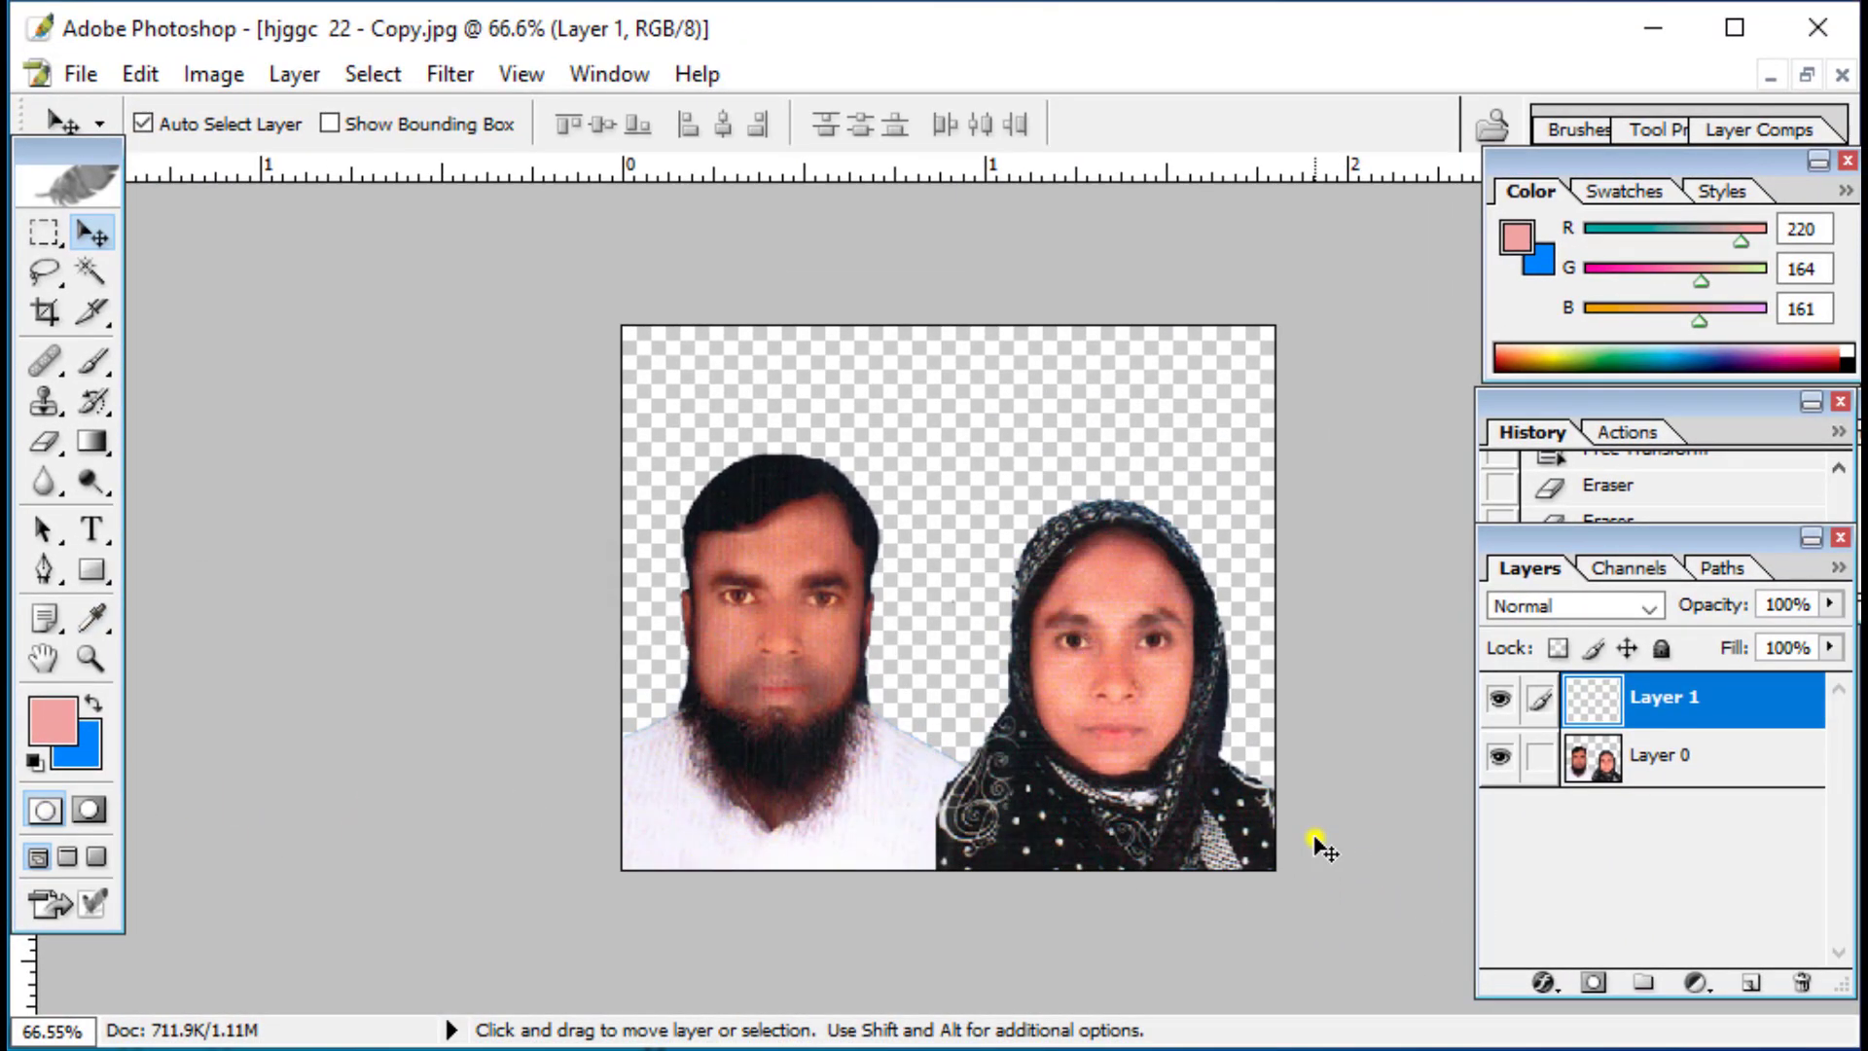
Step: Fill the new layer with the blue background color, place it beneath the merged portraits and make the portrait layer active
{"action": "key", "text": "ctrl+BackSpace"}
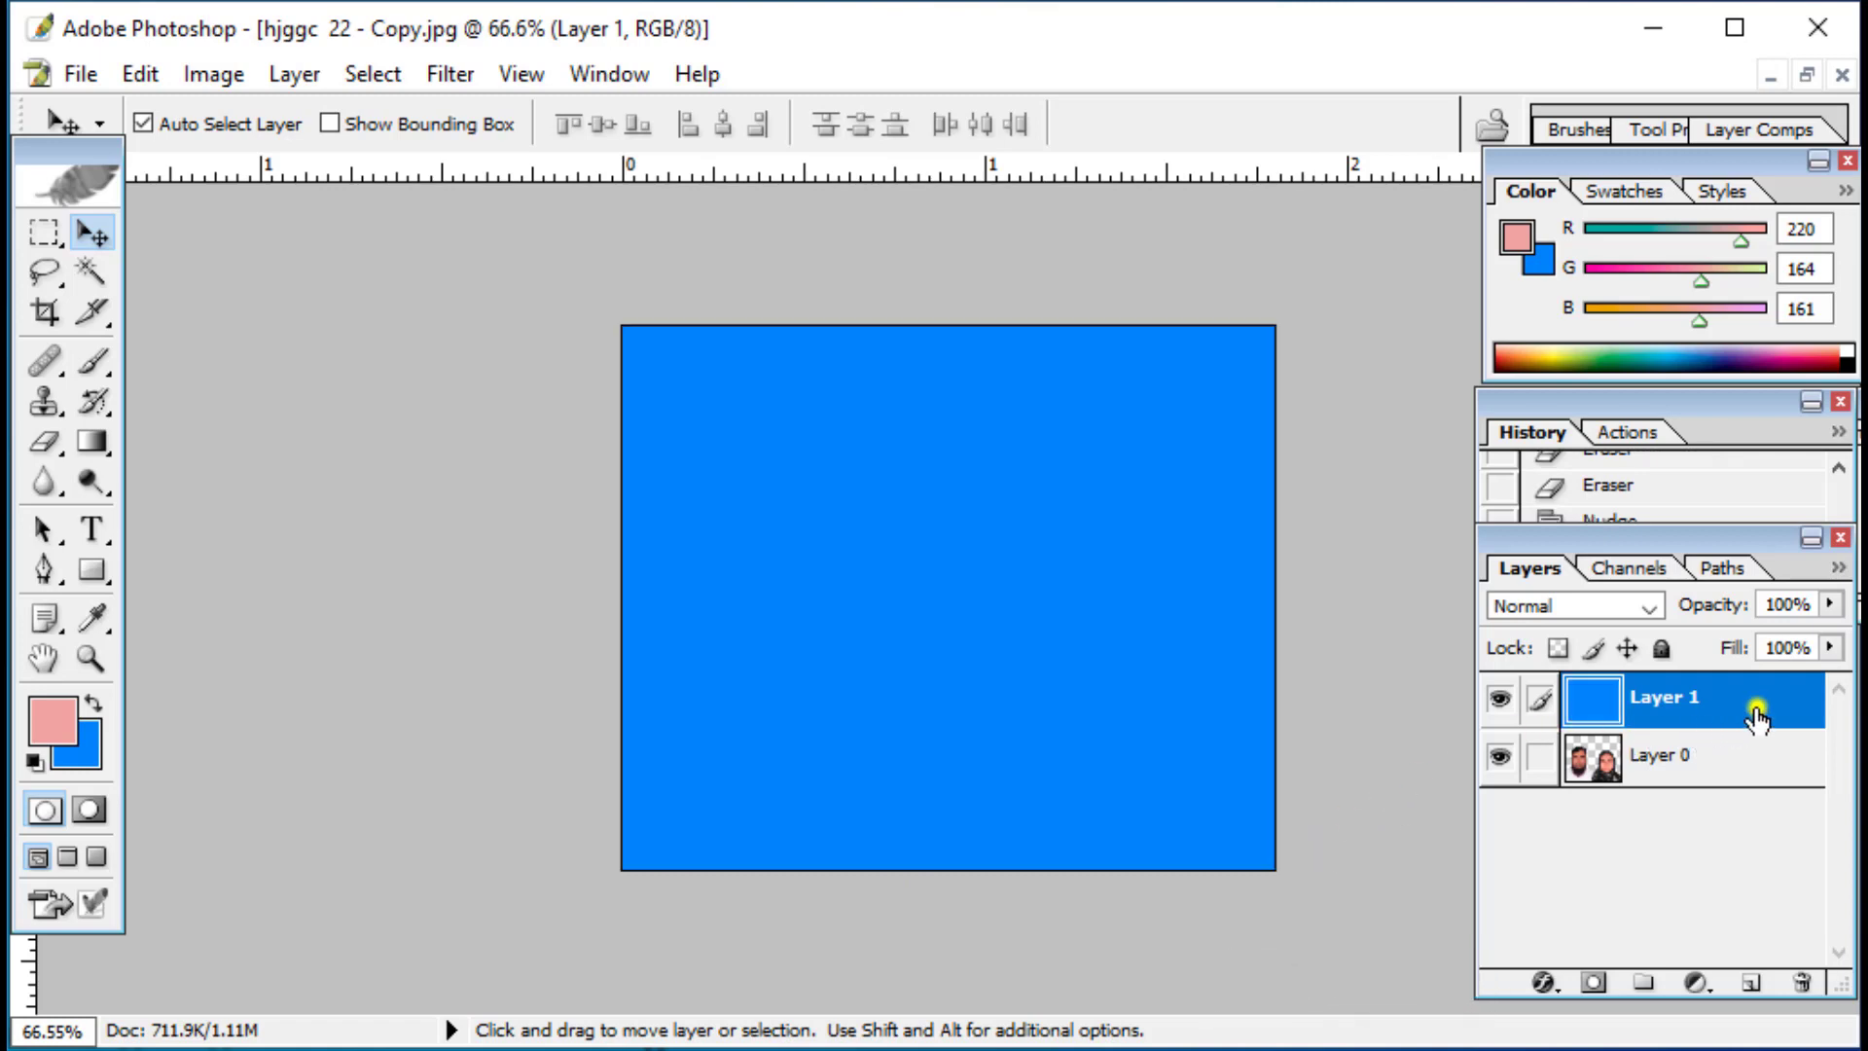
{"action": "left_click_drag", "start_coordinate": [1756, 712], "coordinate": [1757, 838]}
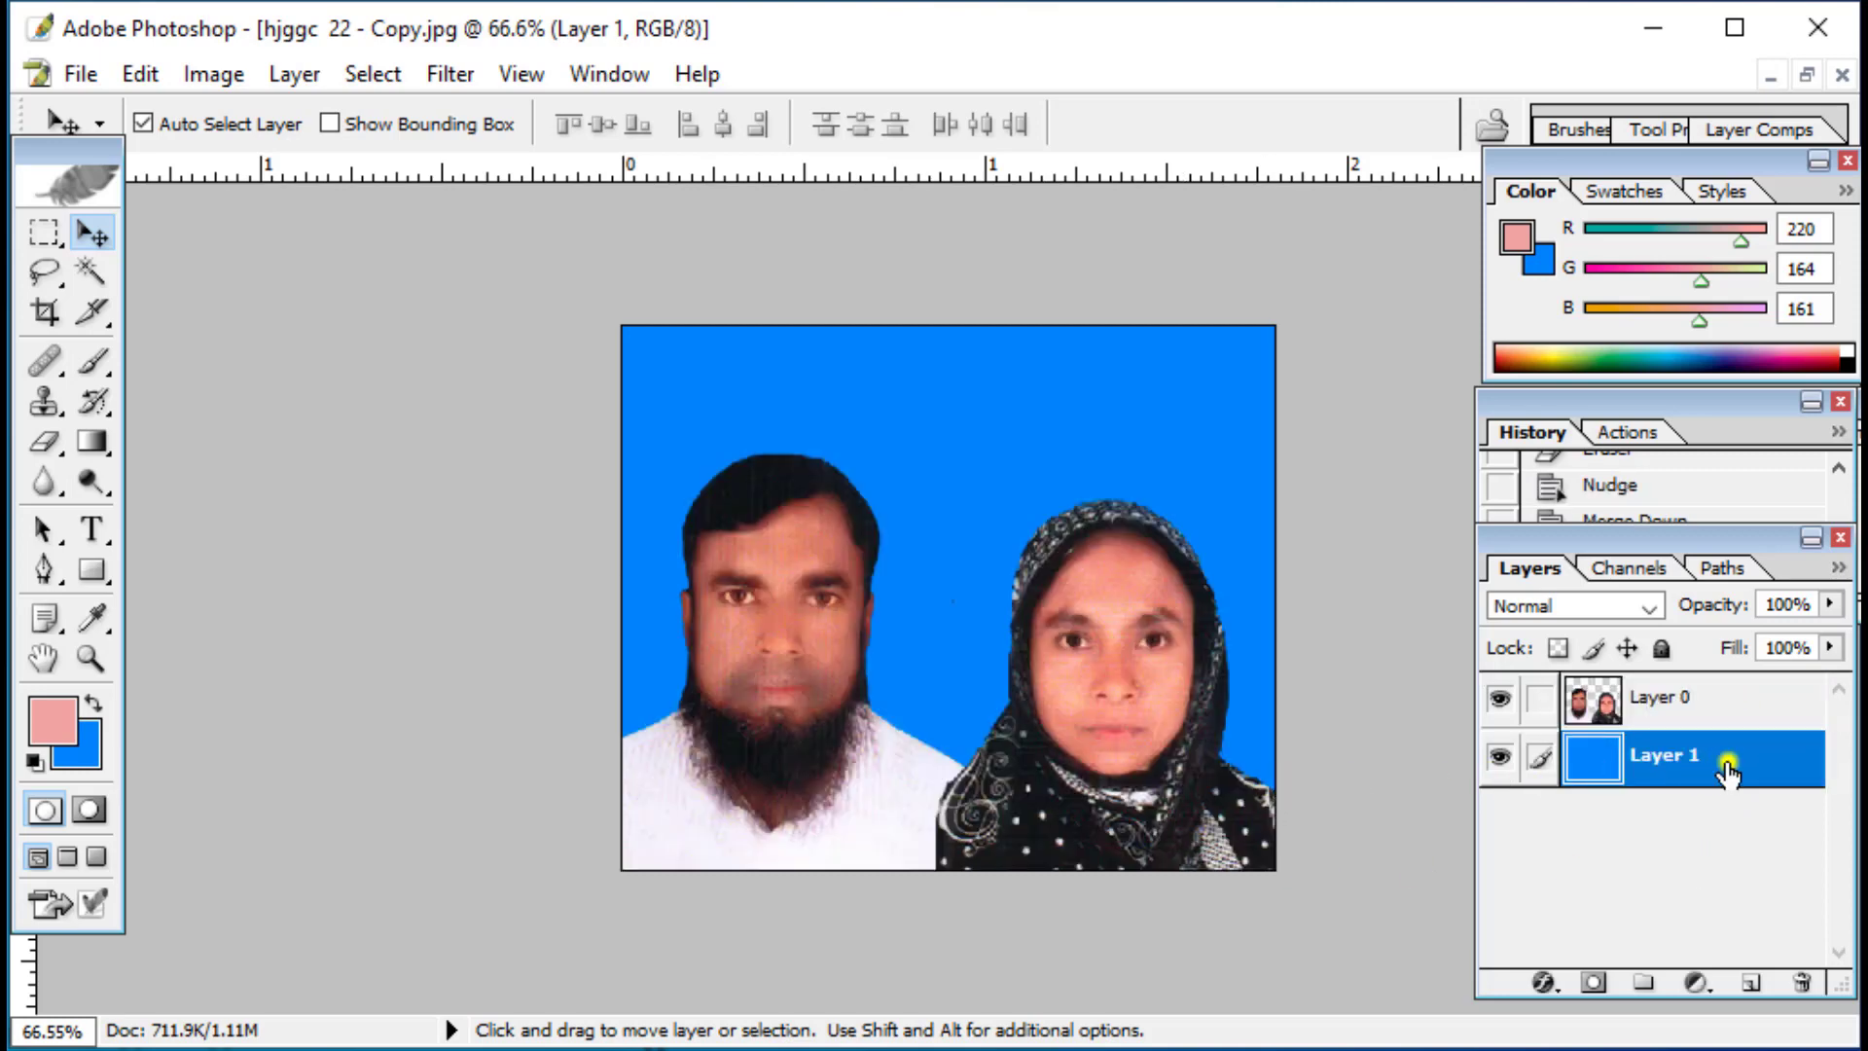
{"action": "left_click", "coordinate": [1722, 707]}
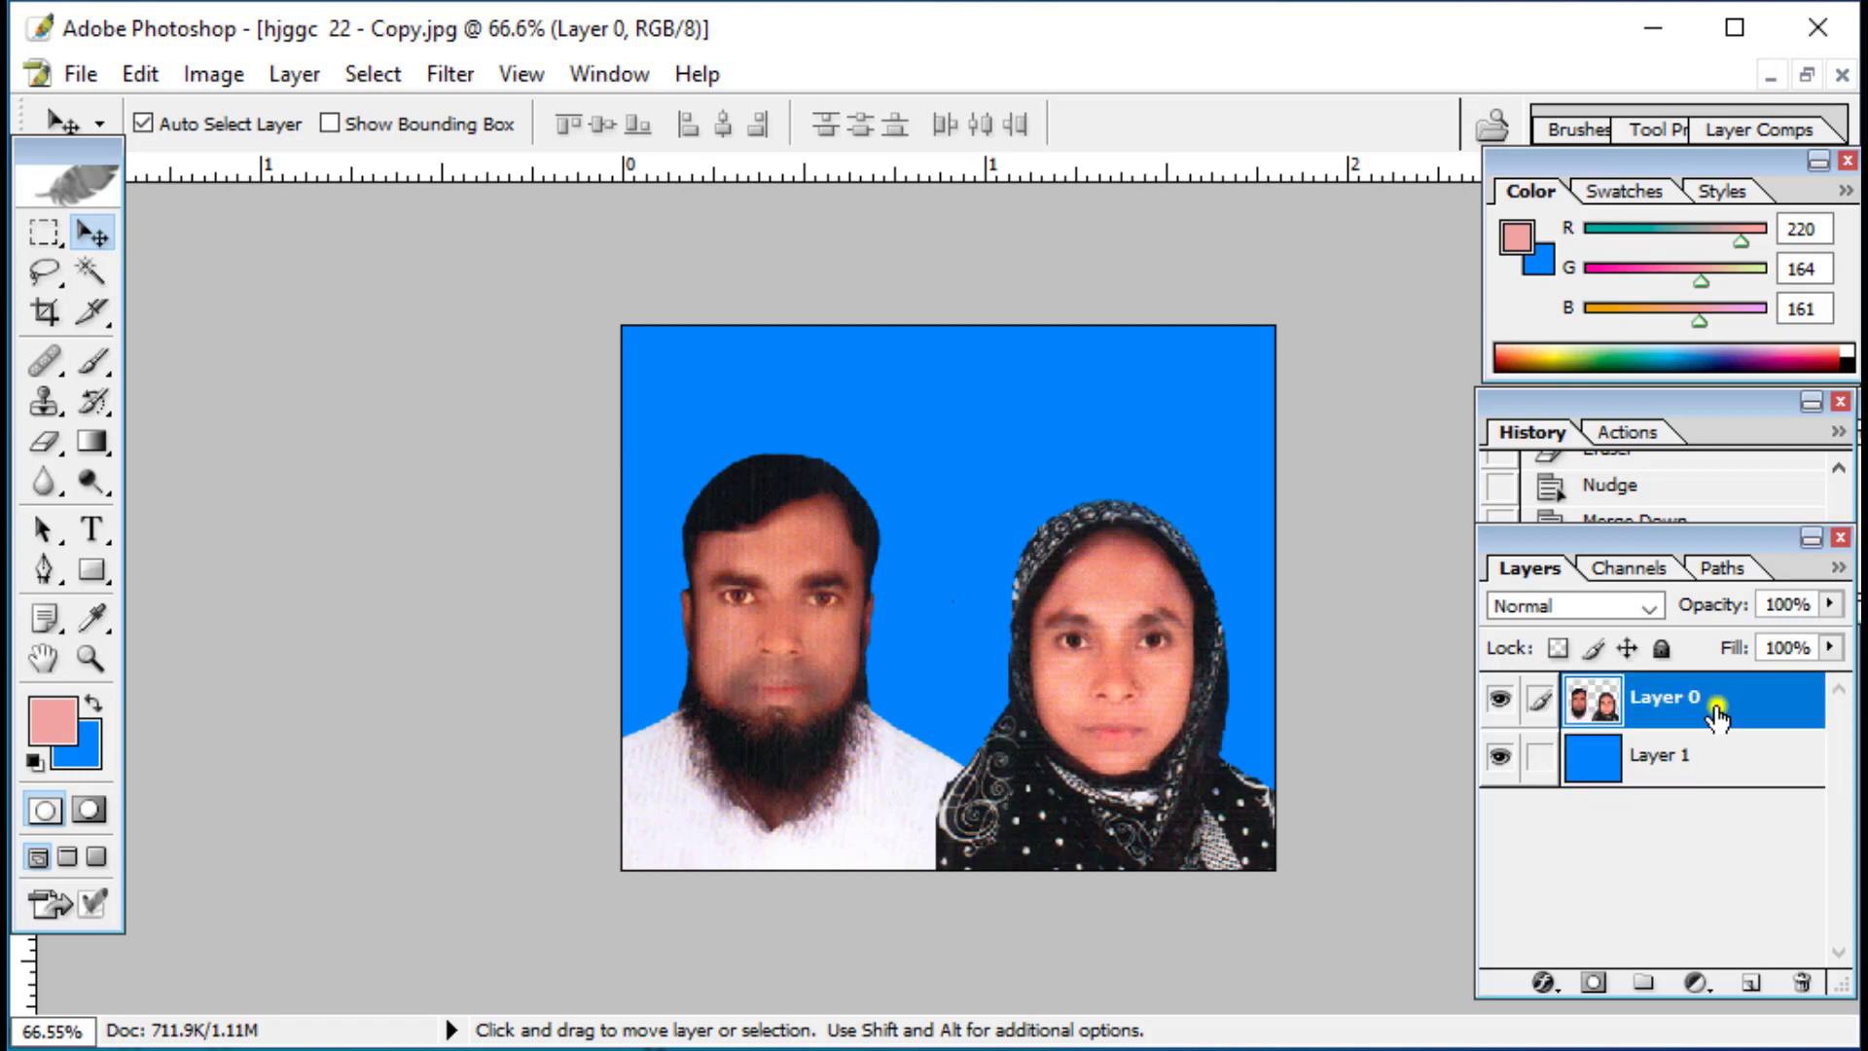
Step: Merge the portrait layer down onto the blue background layer and crop the image around both portraits
{"action": "key", "text": "ctrl+e"}
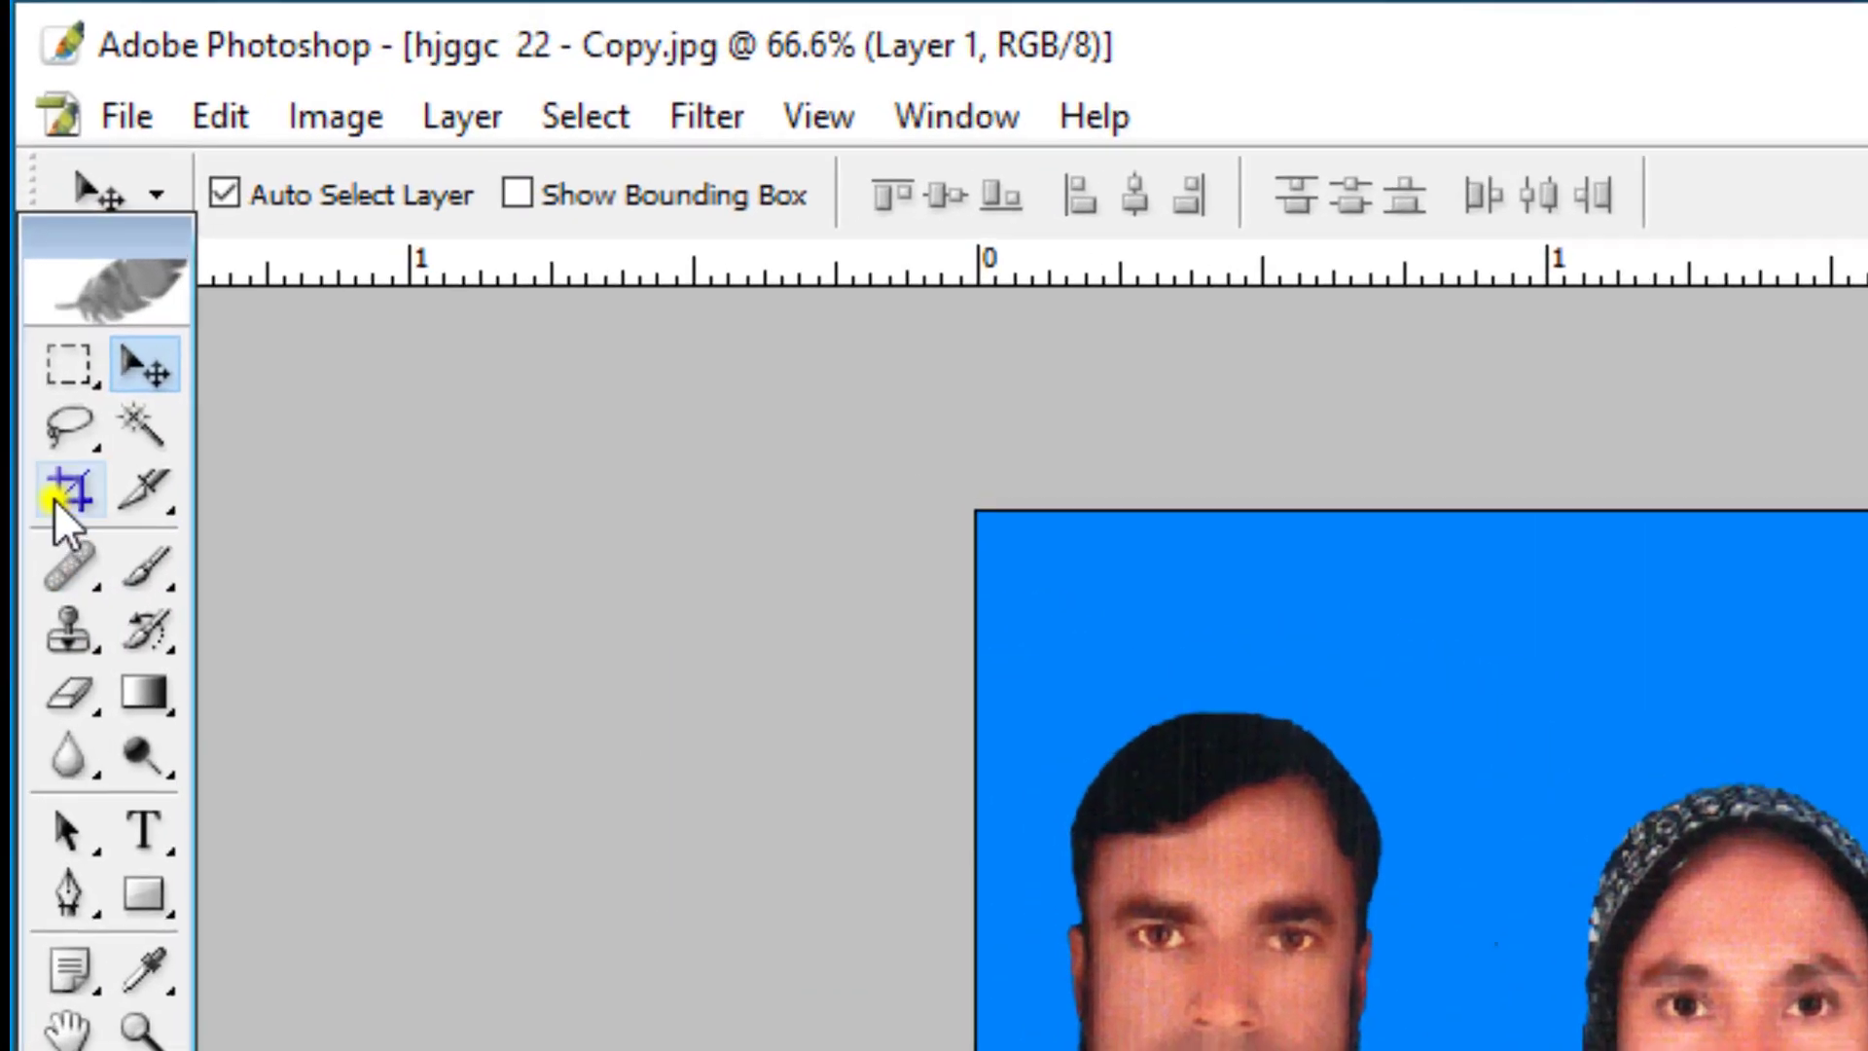
{"action": "left_click", "coordinate": [45, 316]}
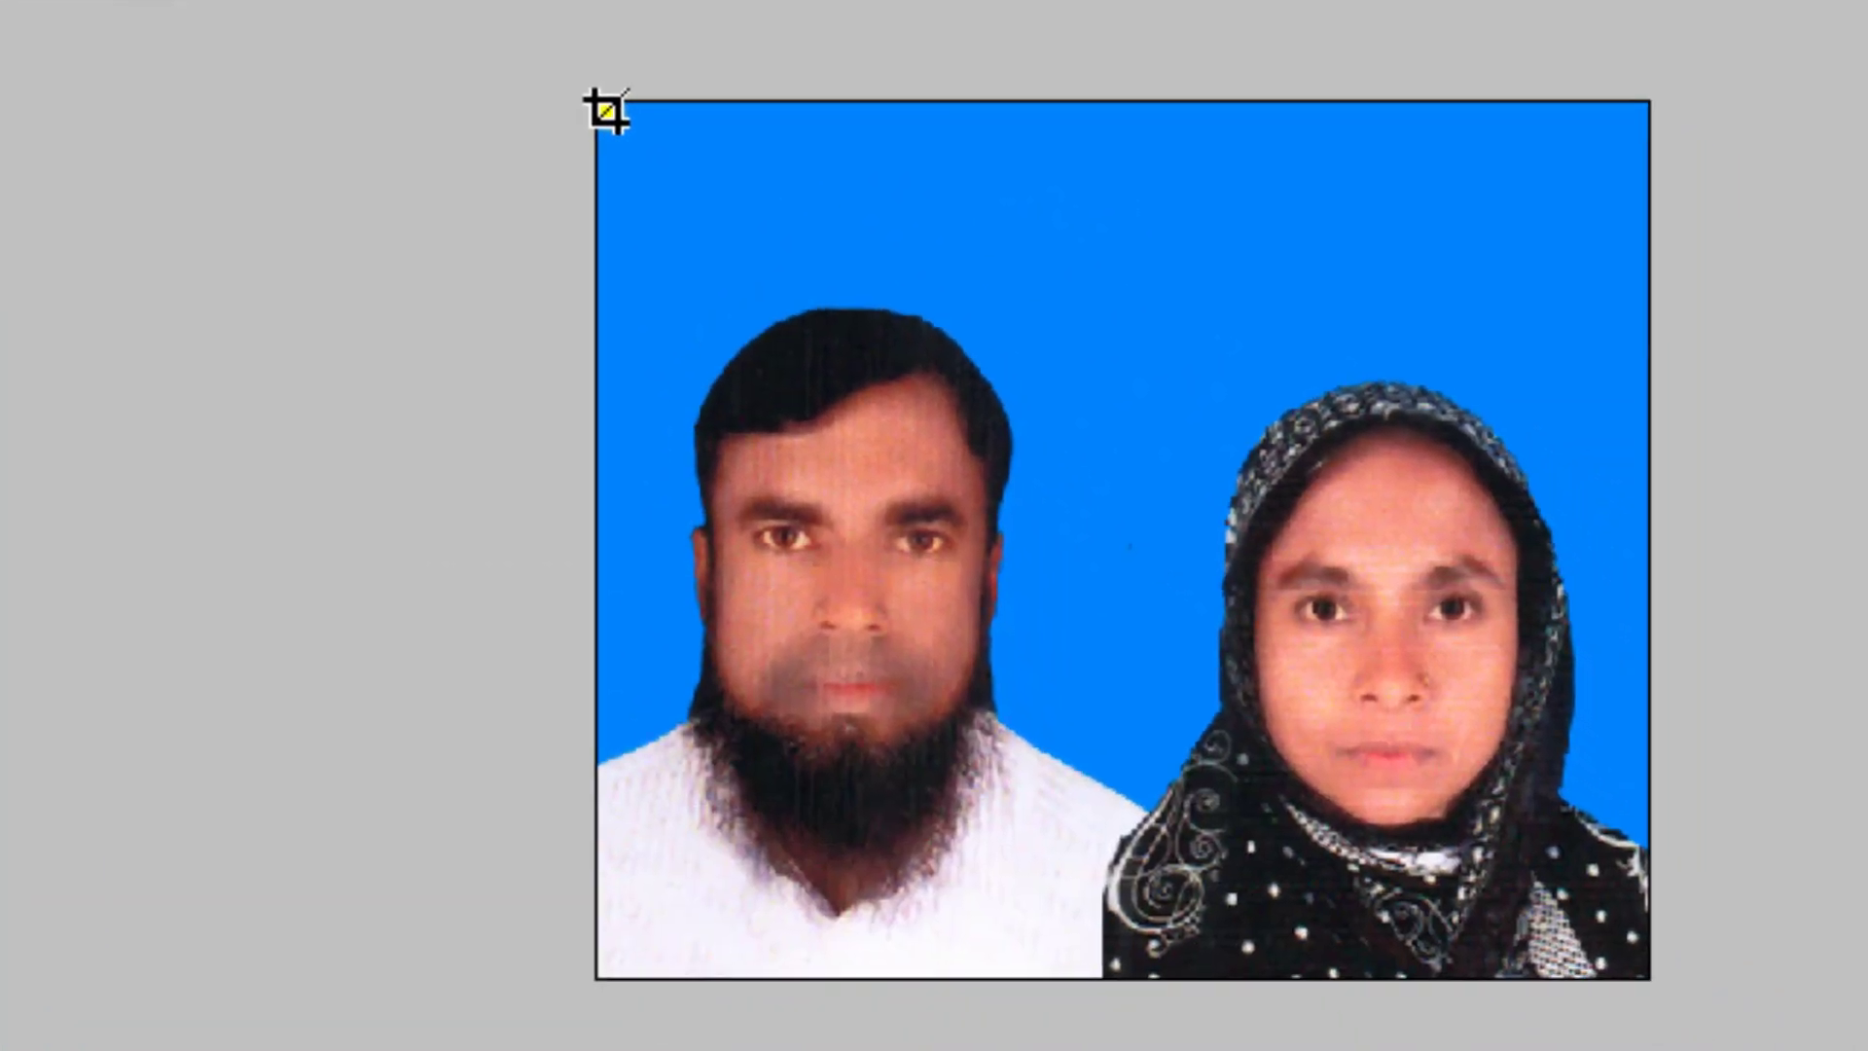
{"action": "left_click_drag", "start_coordinate": [605, 110], "coordinate": [1644, 1050]}
{"action": "key", "text": "Return"}
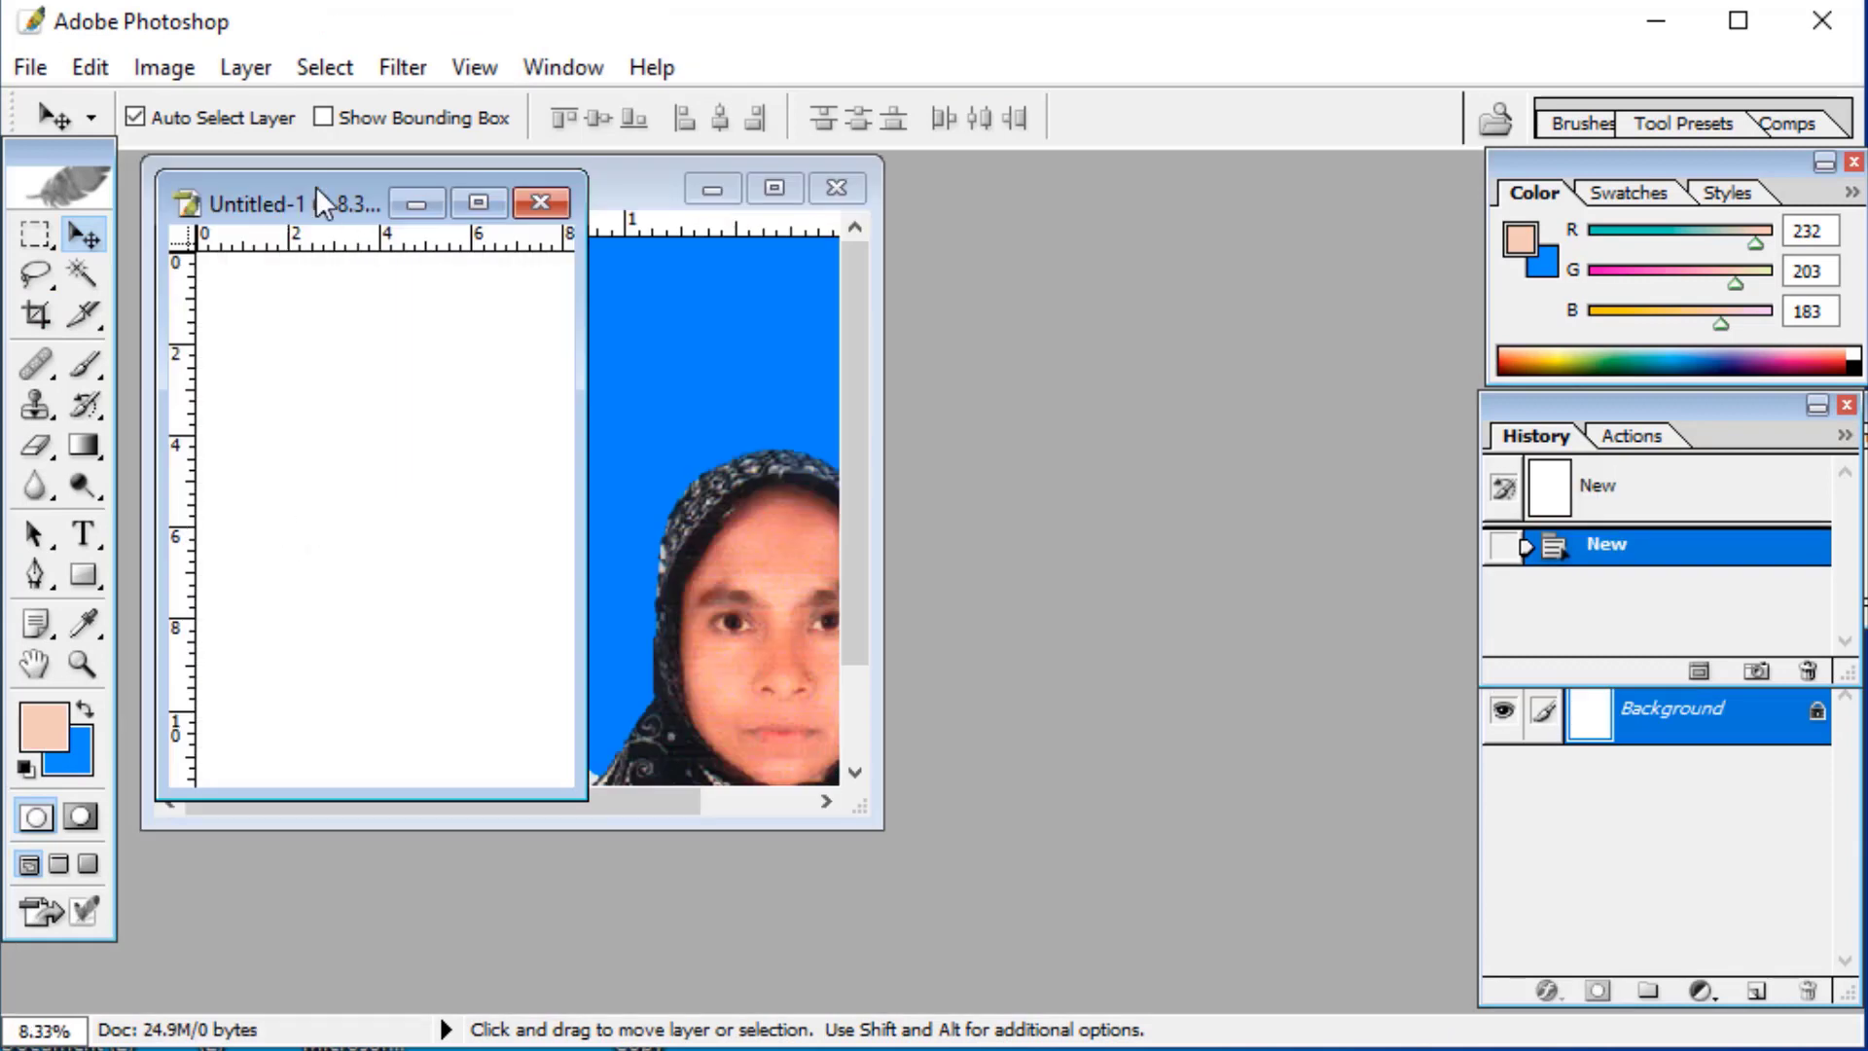
Step: Copy the joint photo from Joint Photo.psd into the blank Untitled-1 document, with both document windows arranged side by side
{"action": "left_click", "coordinate": [480, 202]}
{"action": "scroll", "coordinate": [1082, 425], "scroll_direction": "up", "scroll_amount": 11}
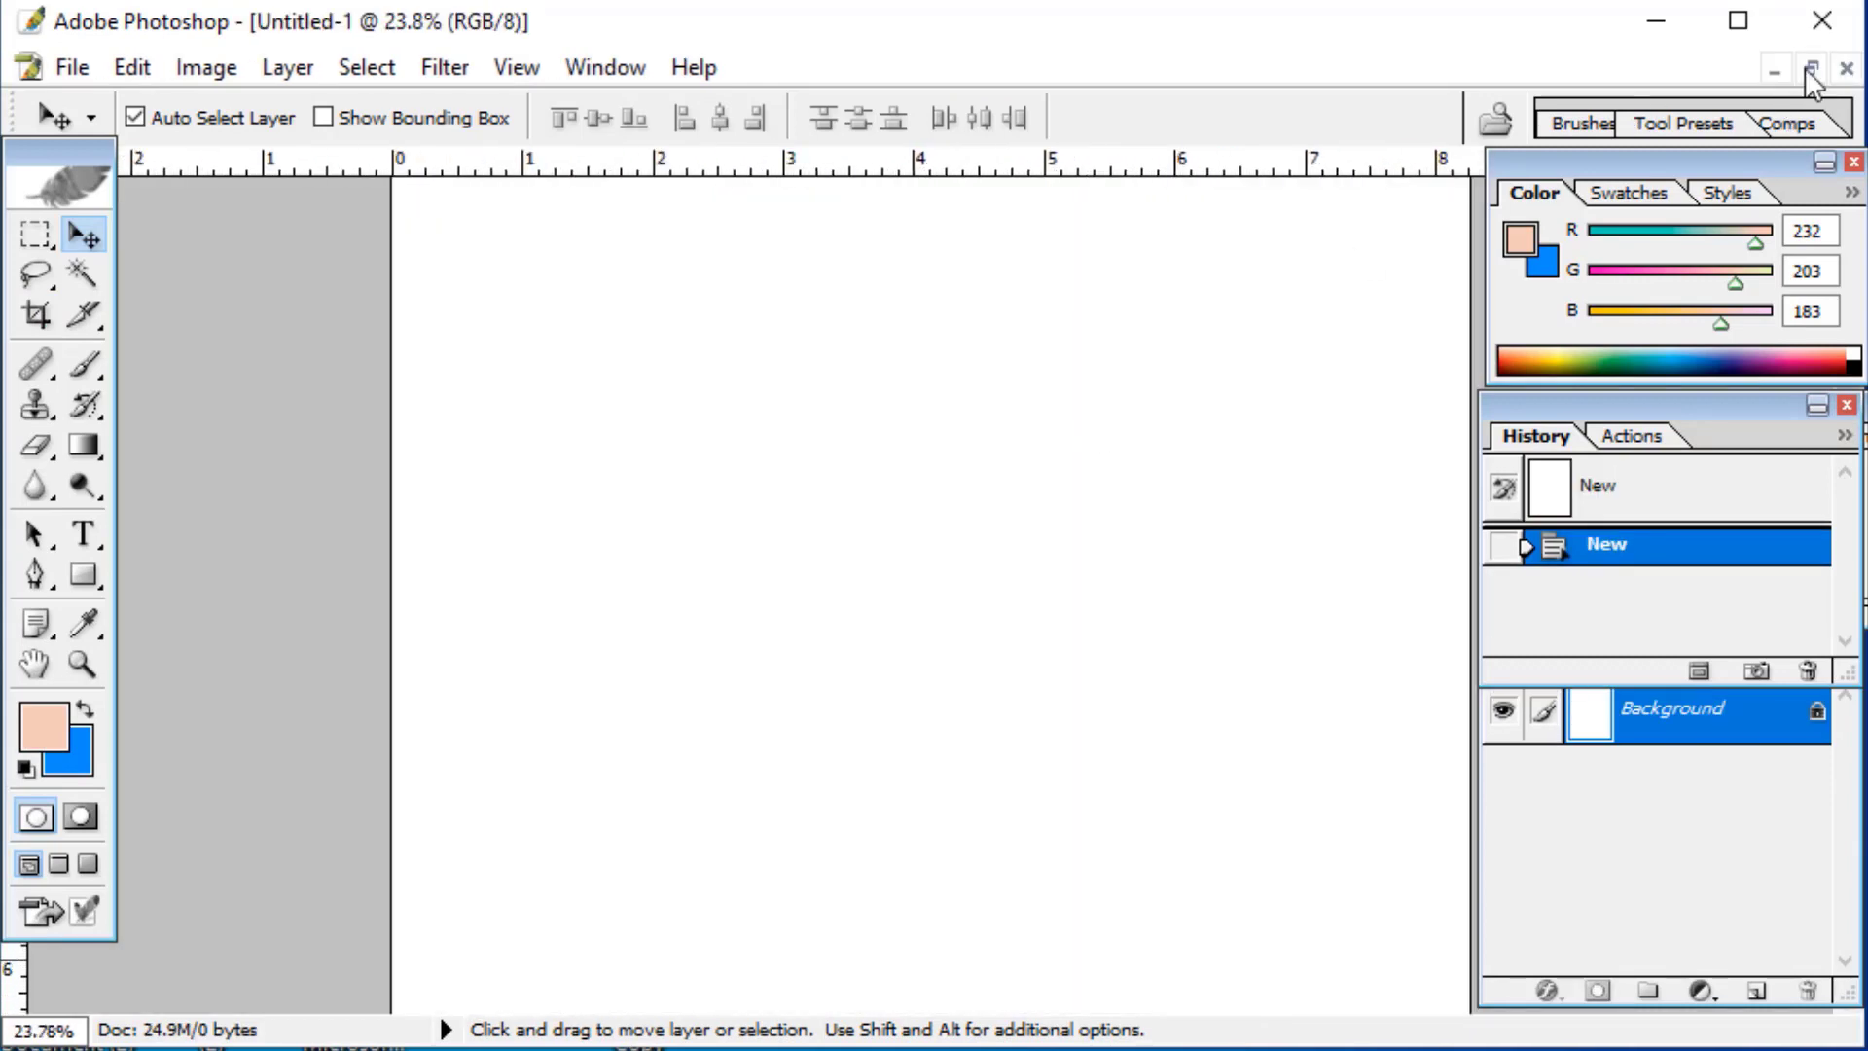
{"action": "left_click", "coordinate": [1808, 69]}
{"action": "left_click_drag", "start_coordinate": [328, 193], "coordinate": [1000, 268]}
{"action": "left_click", "coordinate": [330, 465]}
{"action": "left_click_drag", "start_coordinate": [362, 455], "coordinate": [951, 540]}
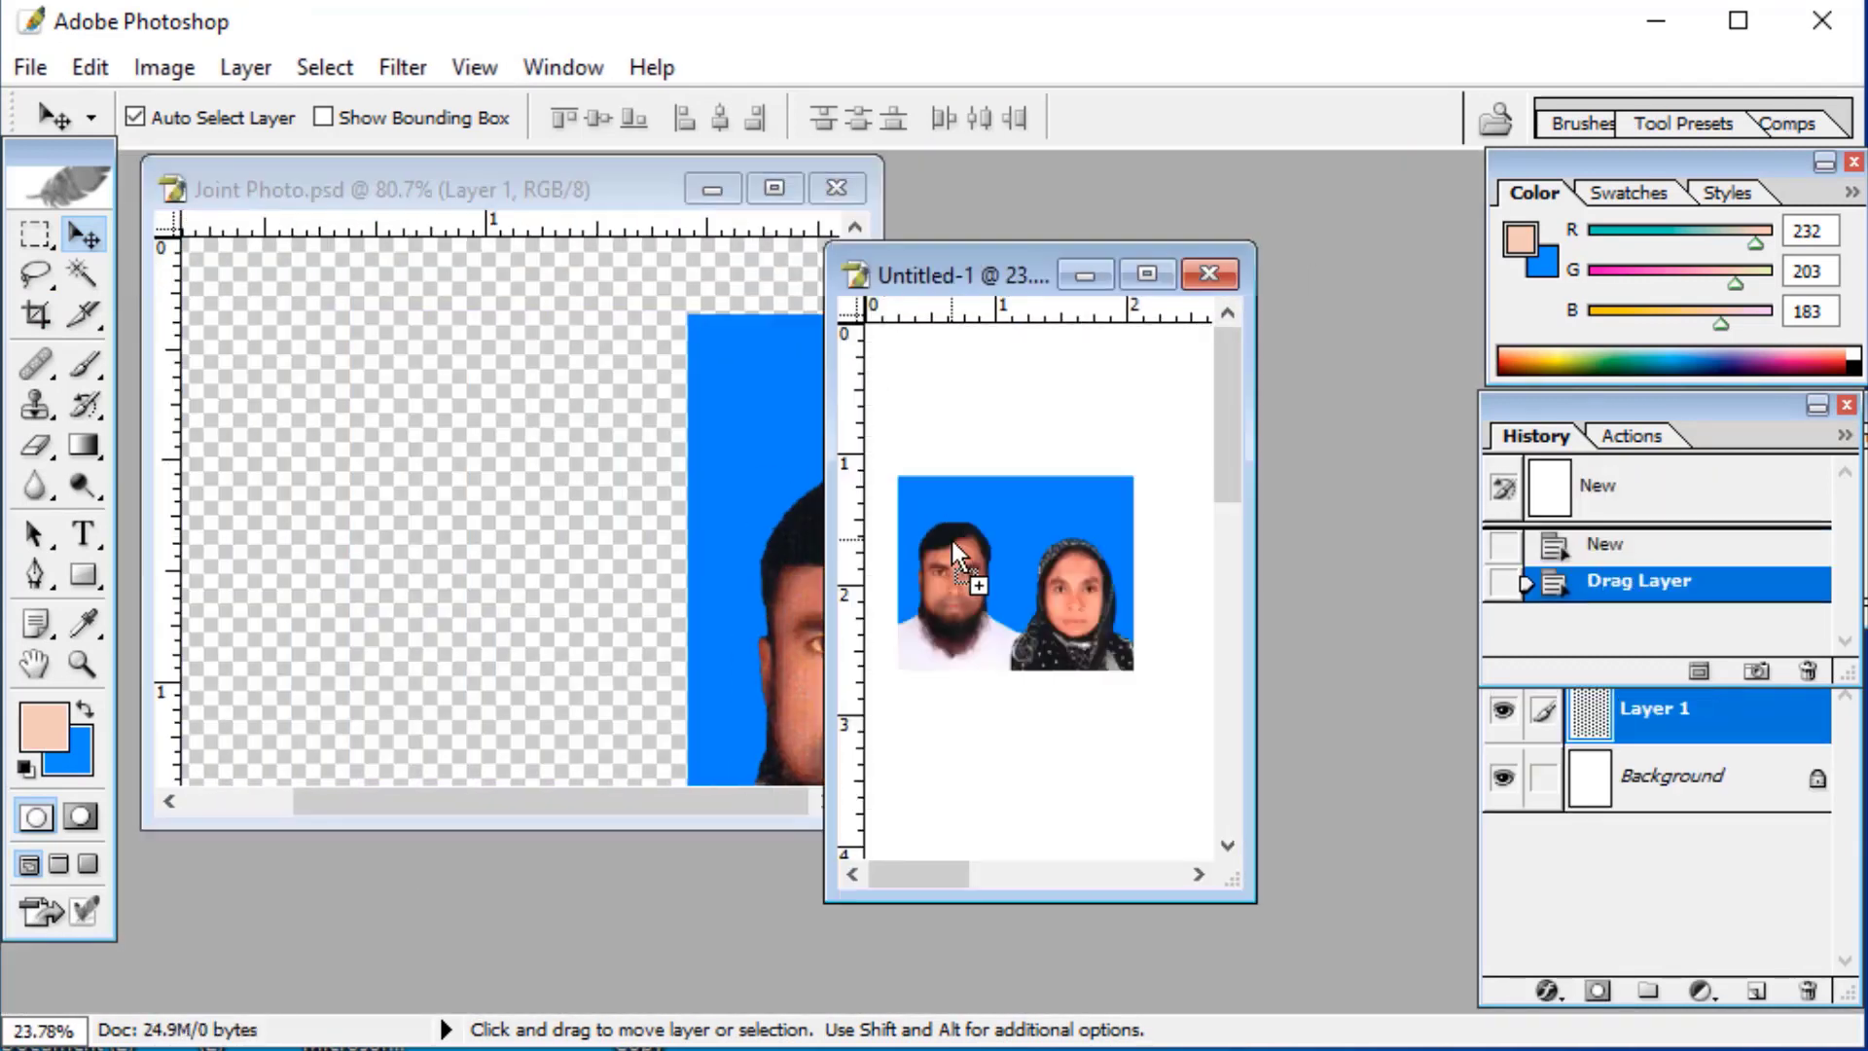
Step: Duplicate the joint photo into an evenly spaced row of four, merge the row into one layer and repeat it down the sheet for four rows
{"action": "left_click", "coordinate": [1144, 272]}
{"action": "left_click_drag", "start_coordinate": [582, 443], "coordinate": [1332, 301]}
{"action": "key", "text": "Right"}
{"action": "key", "text": "ctrl+e"}
{"action": "key", "text": "ctrl+e"}
{"action": "left_click_drag", "start_coordinate": [1056, 321], "coordinate": [1006, 920]}
{"action": "key", "text": "Up"}
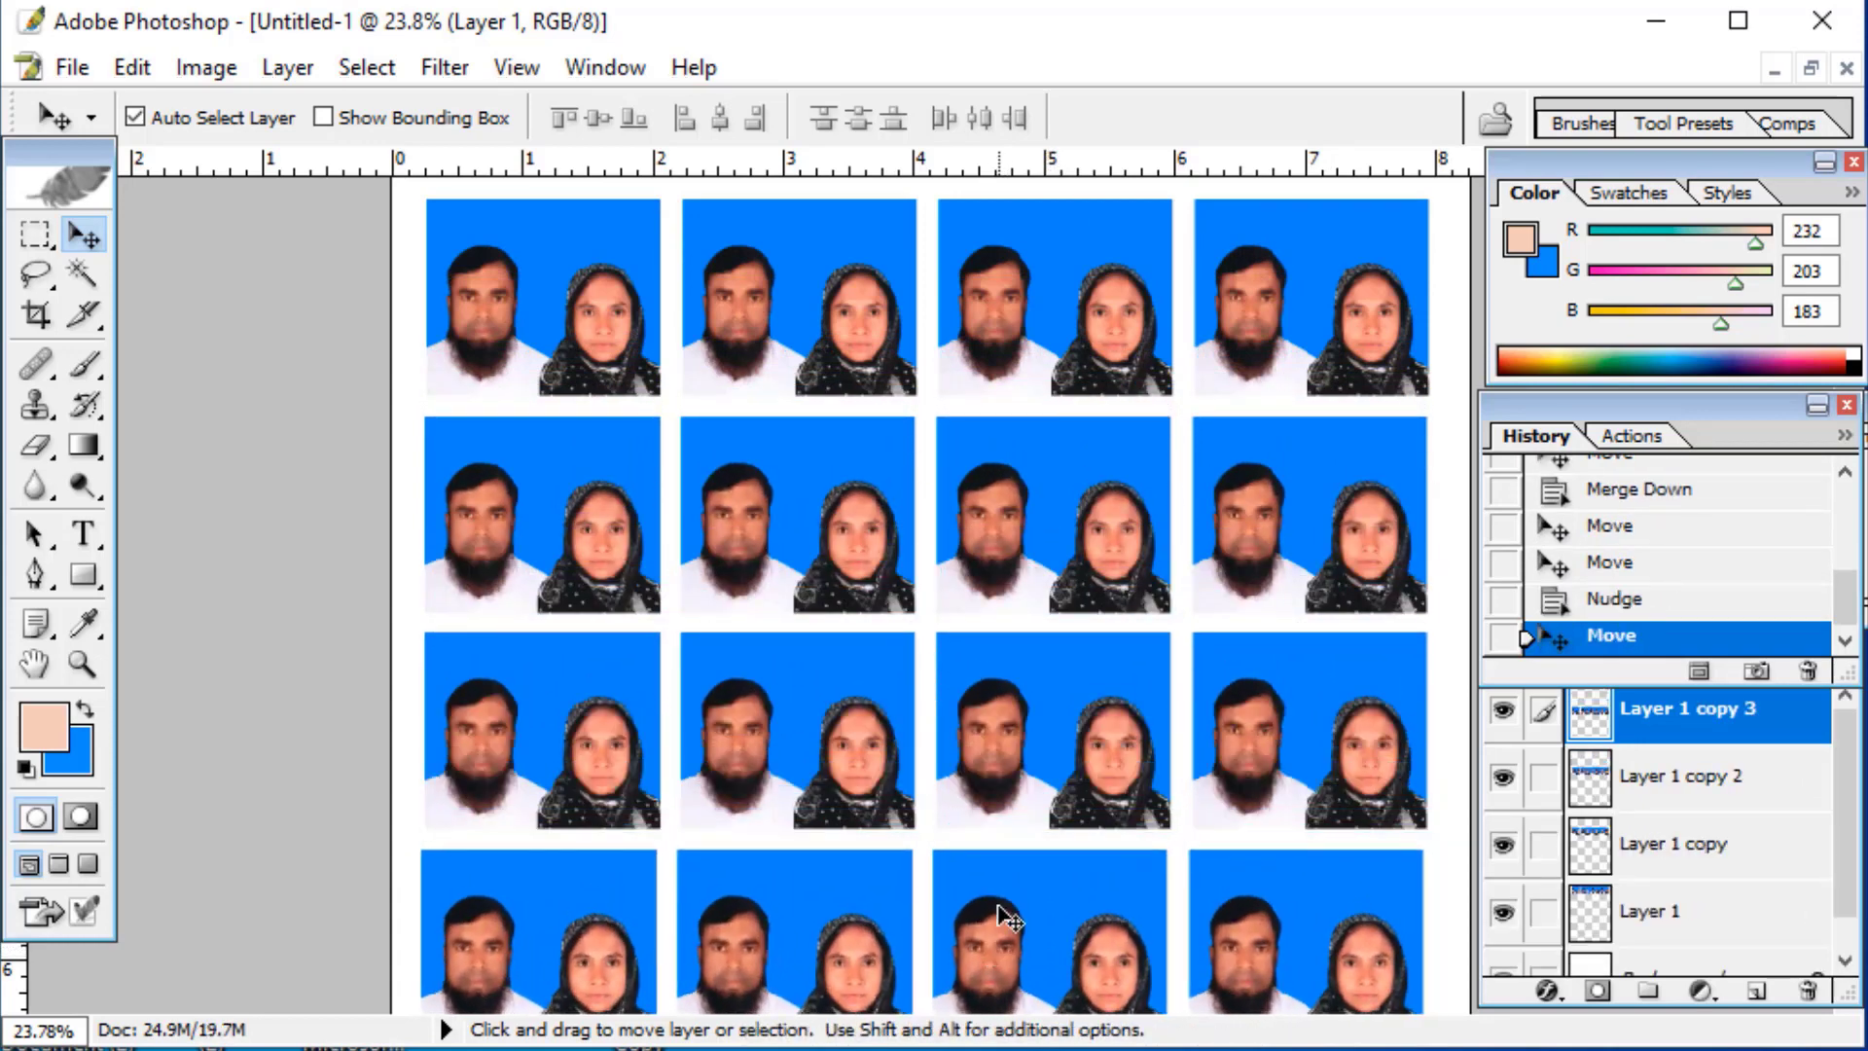